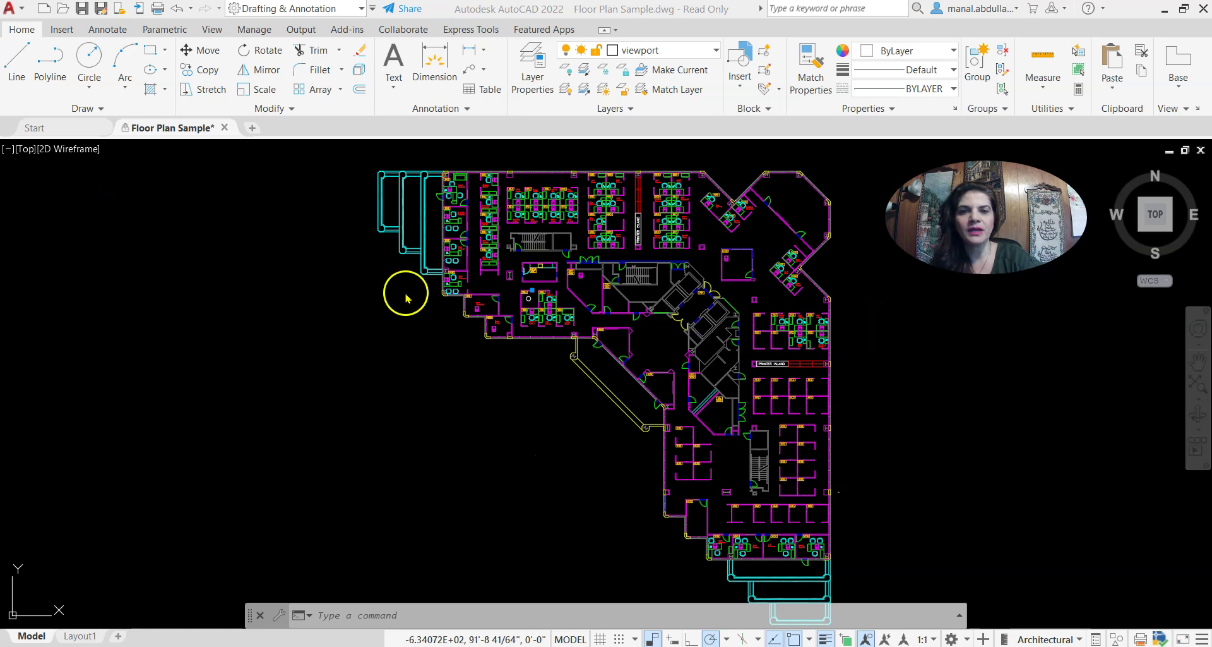
Locate the Floor Plan Sample drawing in the Database Connectivity folder of the sample drawings, and return to the open drawing
{"action": "left_click", "coordinate": [50, 127]}
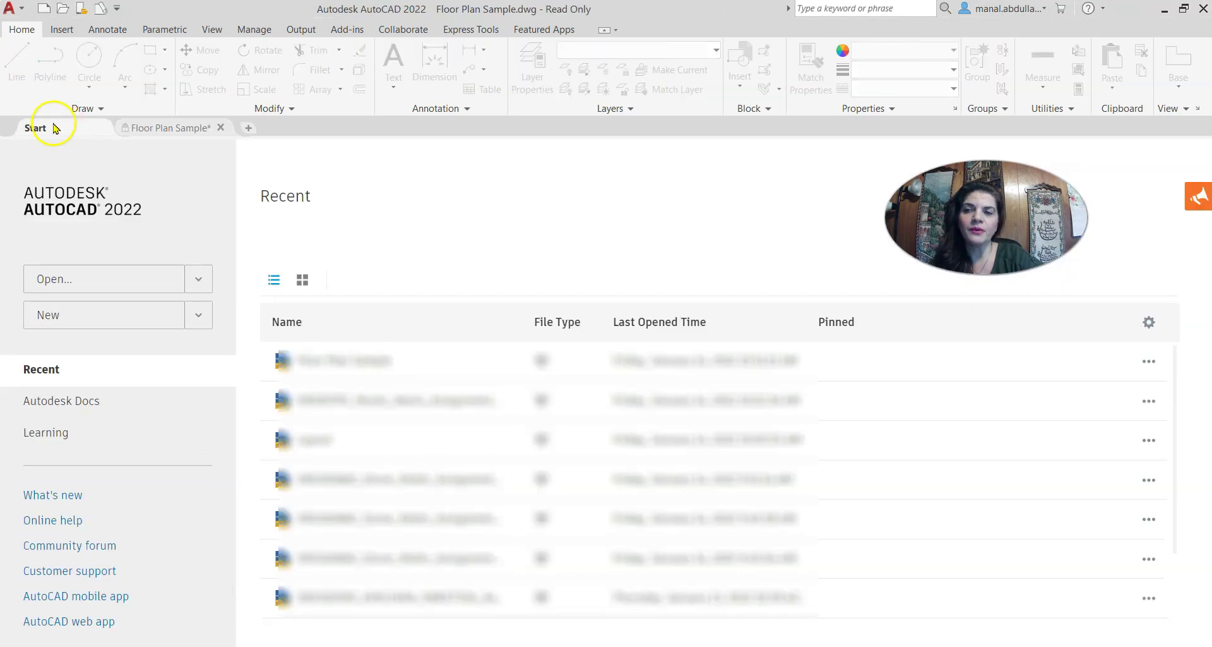
{"action": "left_click", "coordinate": [199, 281]}
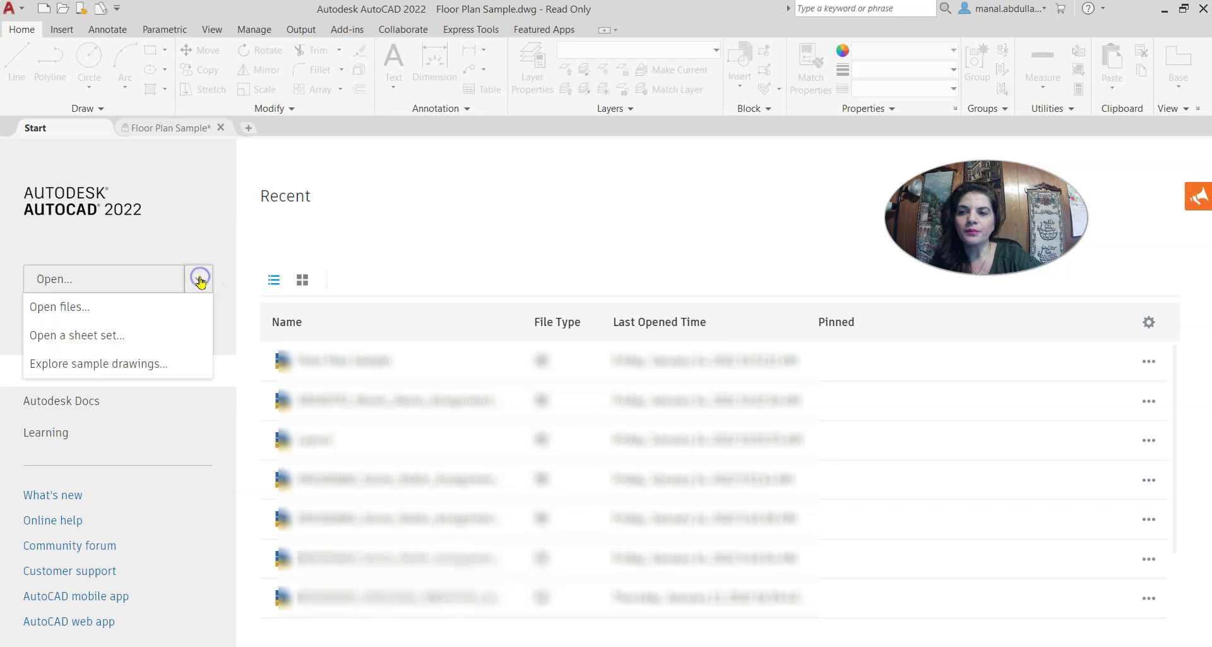
{"action": "left_click", "coordinate": [106, 365]}
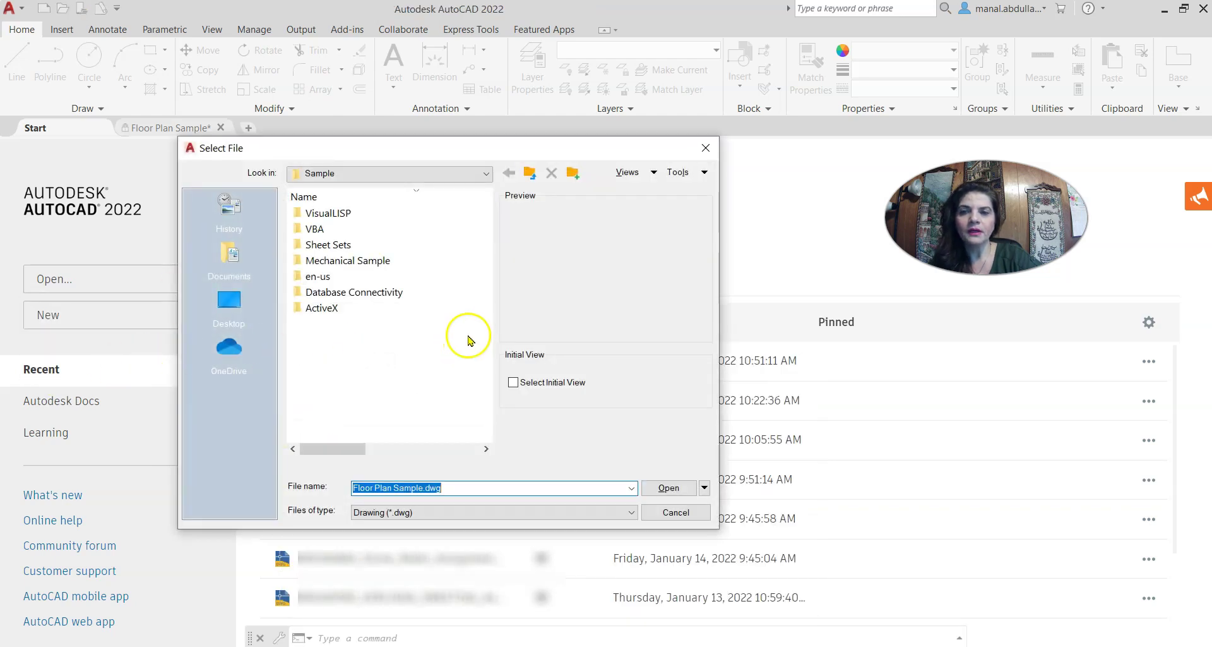
{"action": "double_click", "coordinate": [376, 293]}
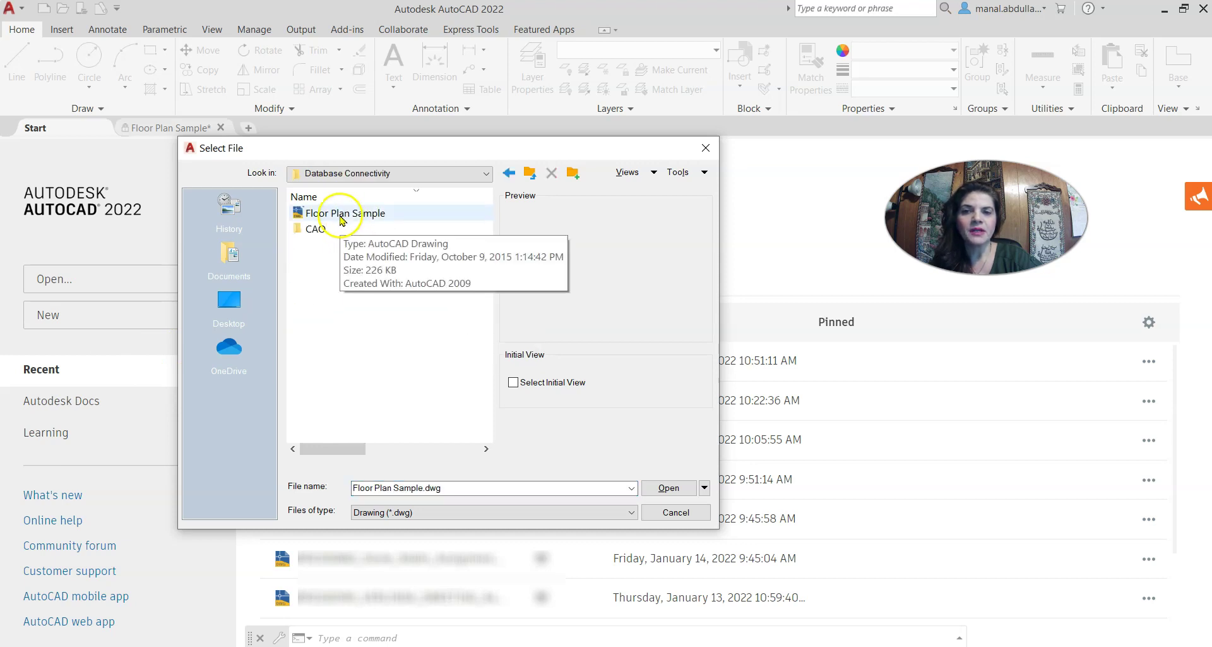
{"action": "left_click", "coordinate": [341, 216]}
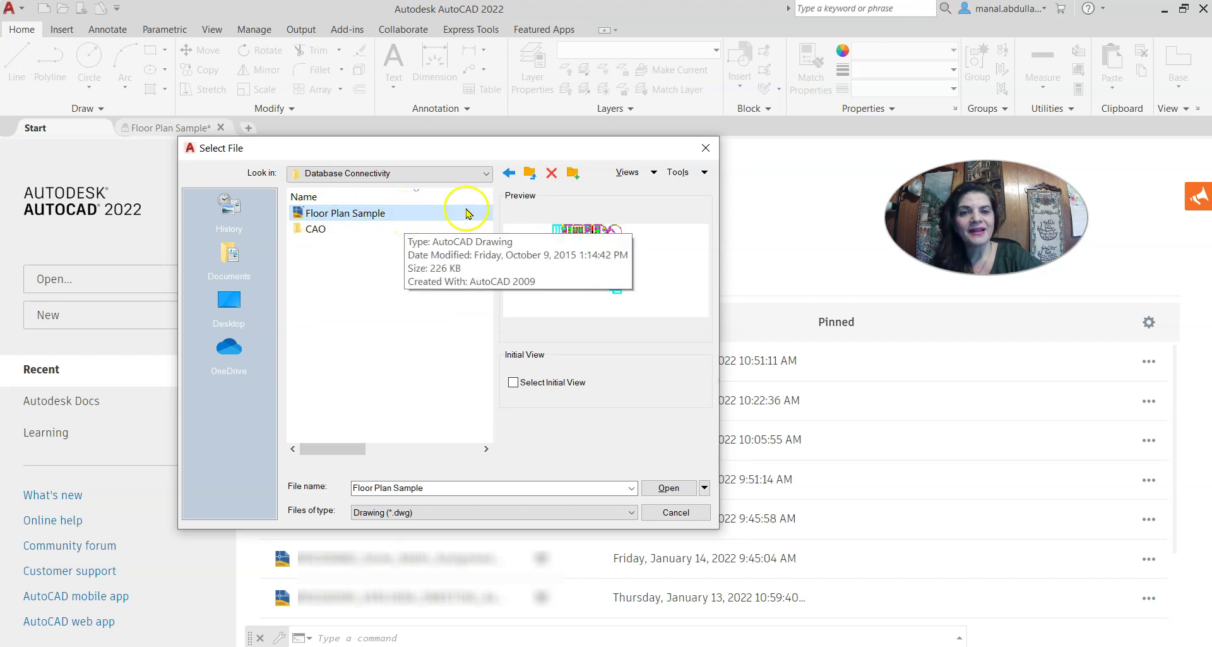
{"action": "left_click", "coordinate": [702, 149]}
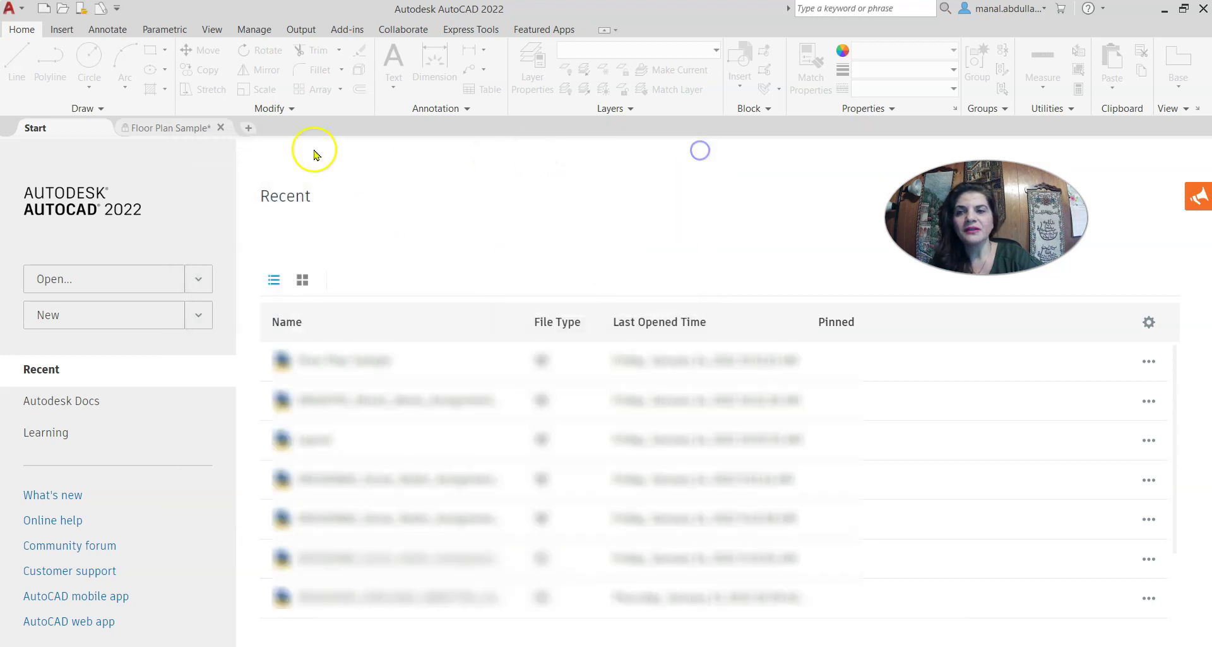
{"action": "left_click", "coordinate": [184, 128]}
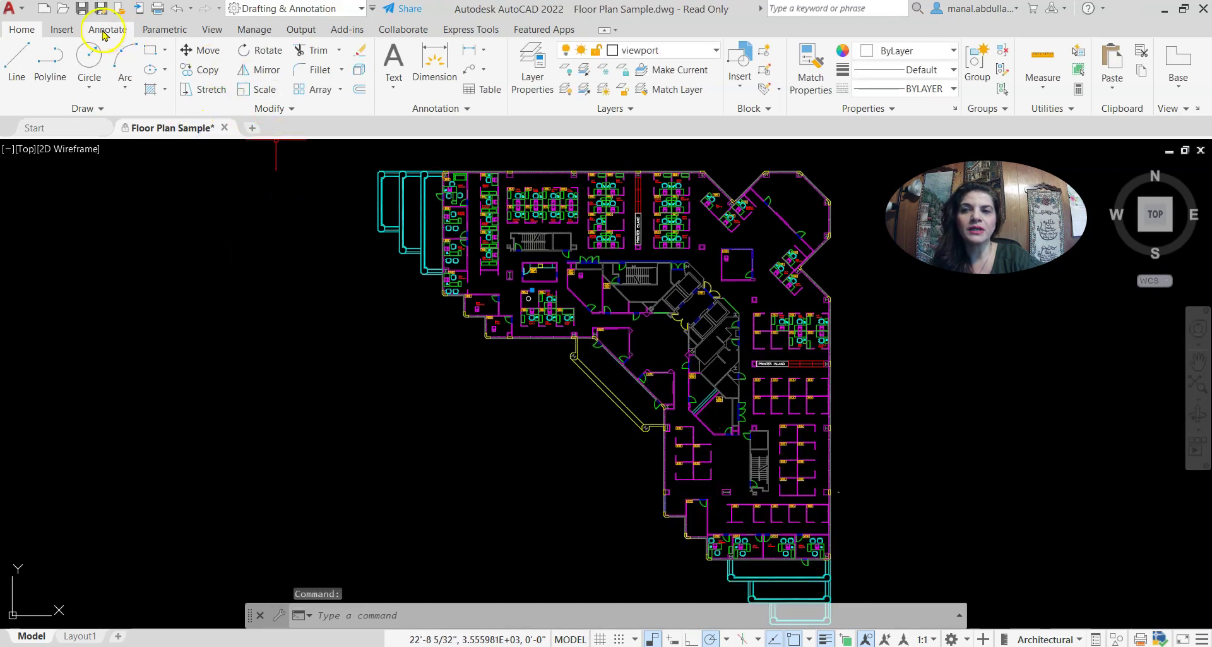
Look at the viewports and their scale labels on Layout1
{"action": "left_click", "coordinate": [213, 29]}
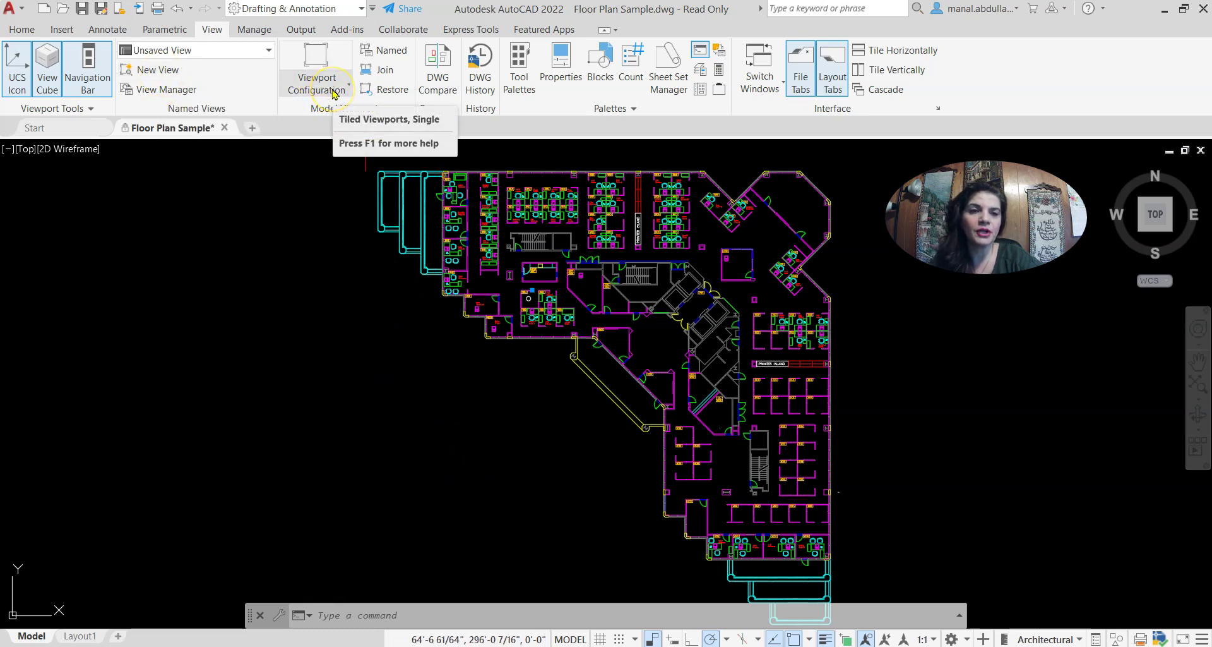
{"action": "left_click", "coordinate": [83, 634]}
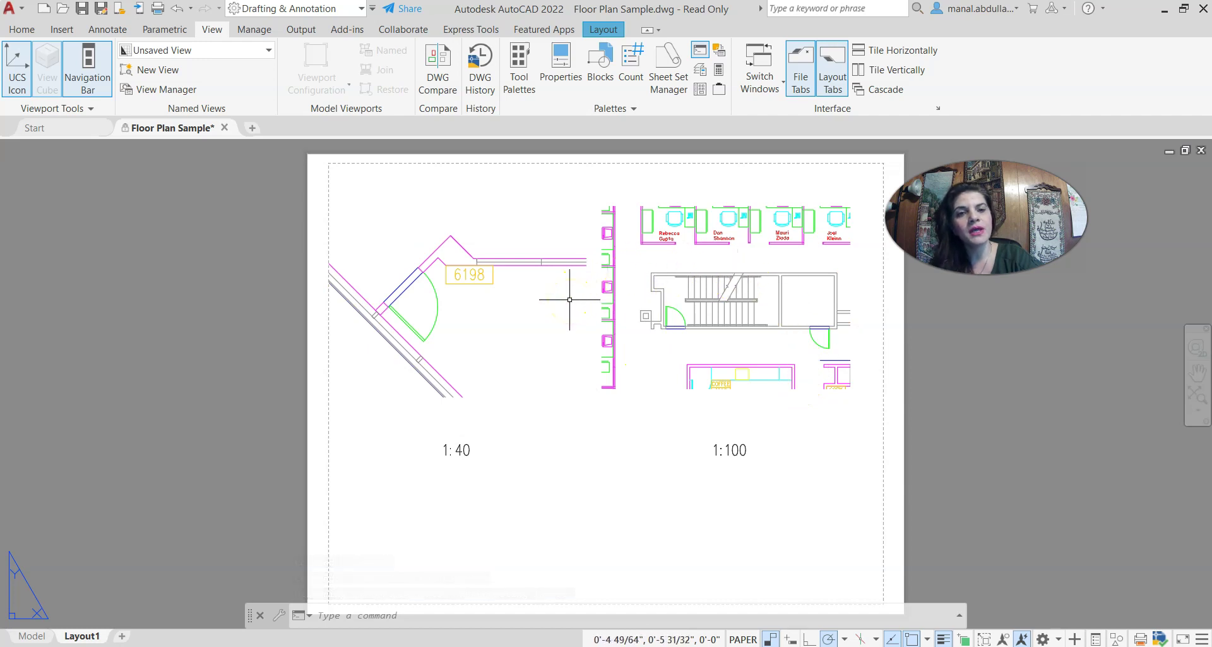
{"action": "left_click", "coordinate": [463, 451]}
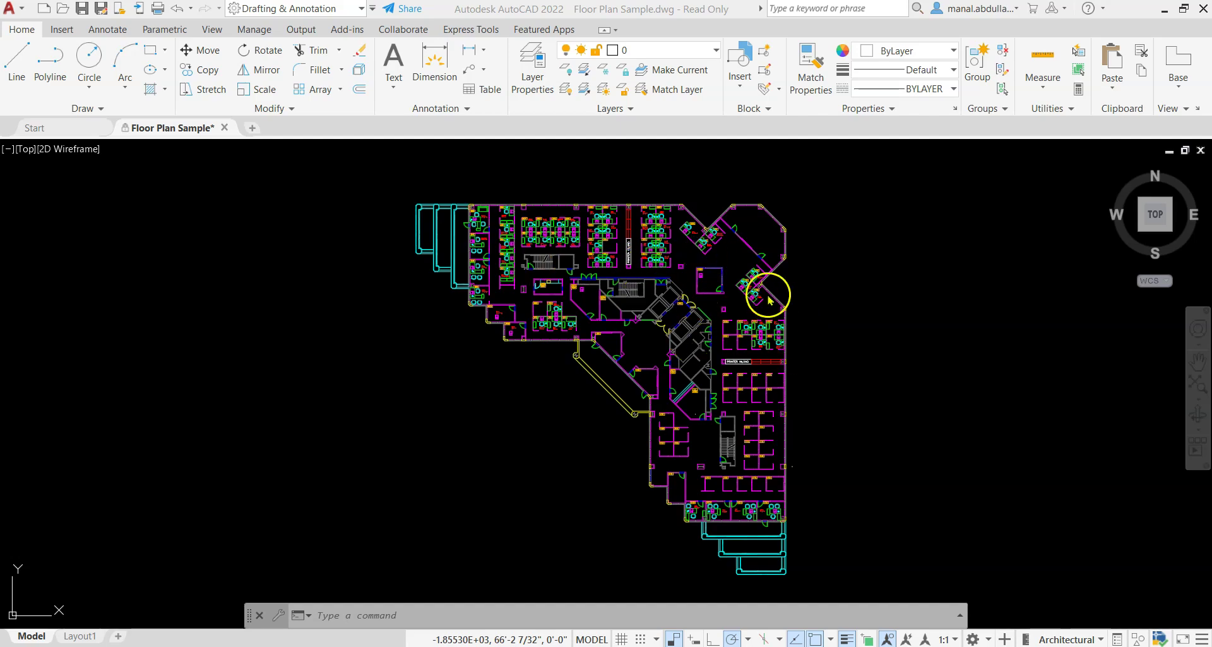
Examine the offices around 6121 and 6020 up close, and the floor plan as a whole in model space
{"action": "scroll", "coordinate": [777, 341], "scroll_direction": "up", "scroll_amount": 8}
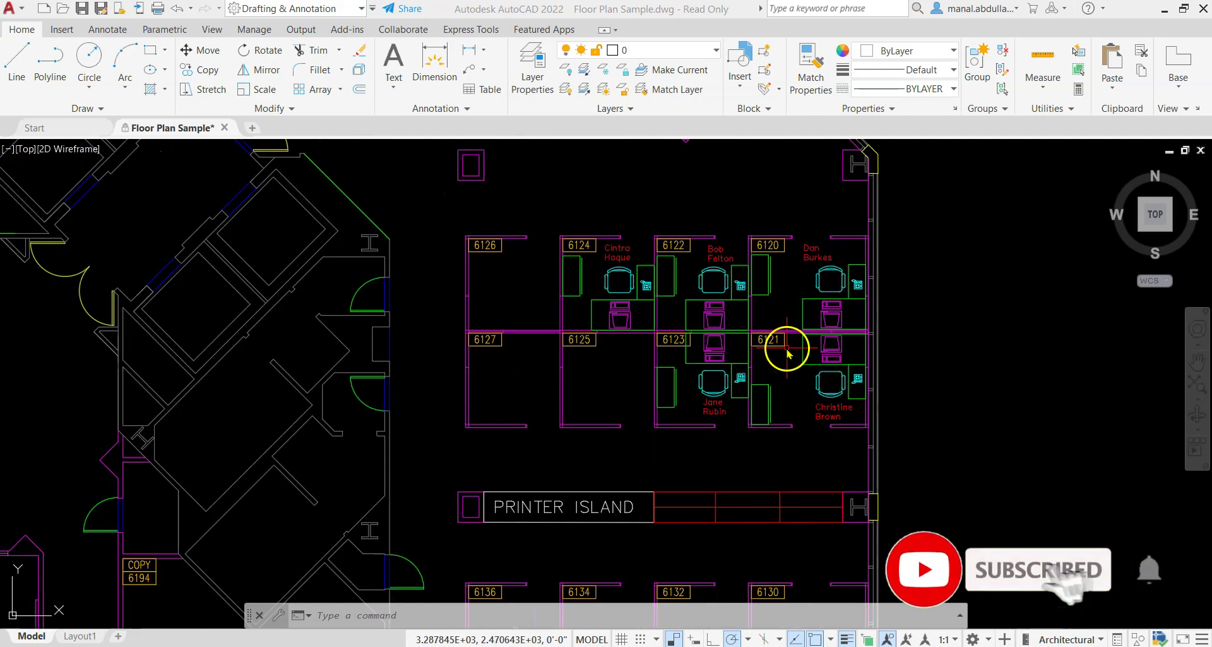
{"action": "scroll", "coordinate": [774, 264], "scroll_direction": "up", "scroll_amount": 2}
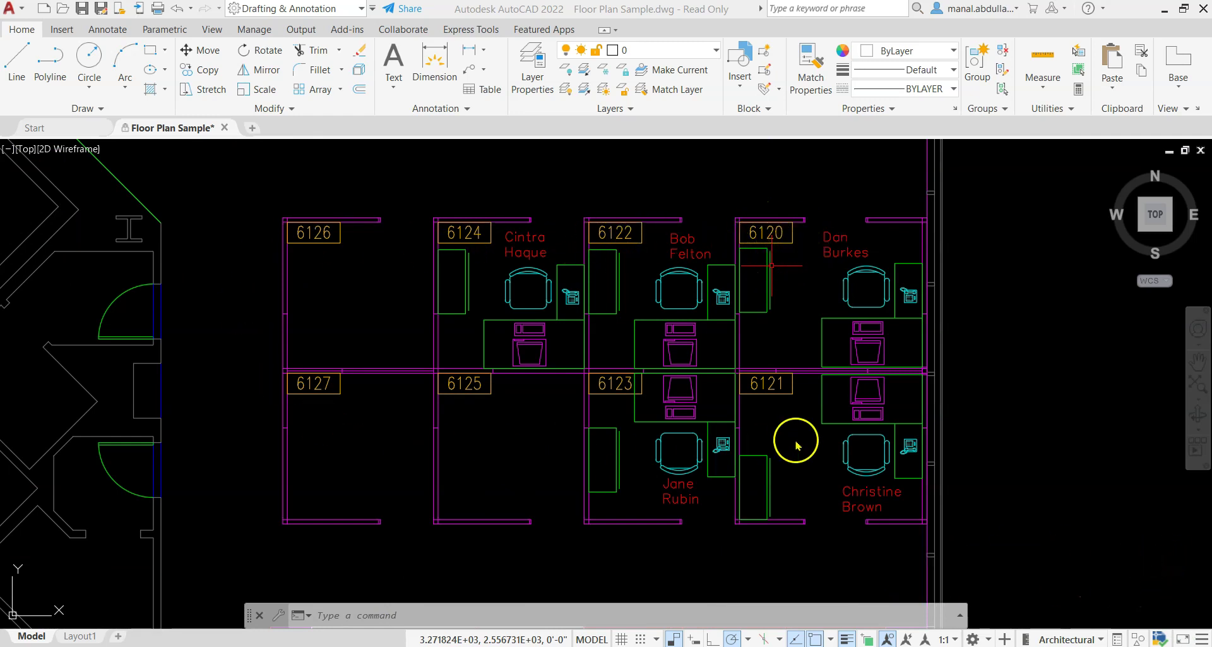
{"action": "scroll", "coordinate": [797, 445], "scroll_direction": "down", "scroll_amount": 8}
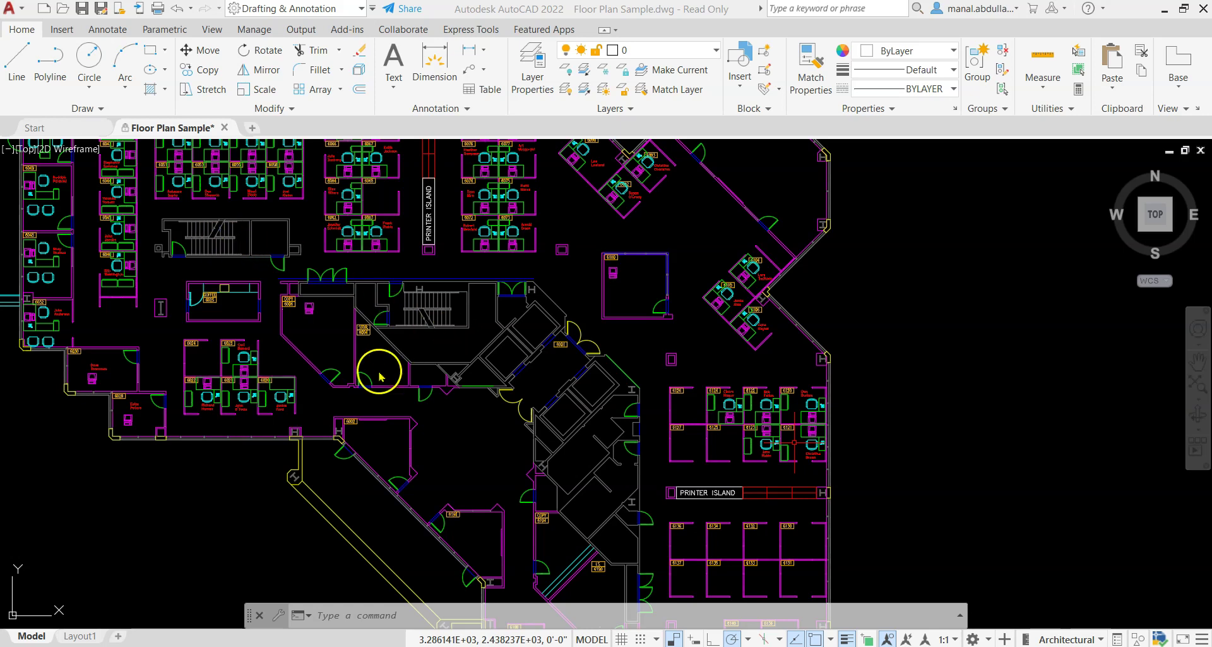
{"action": "scroll", "coordinate": [372, 416], "scroll_direction": "down", "scroll_amount": 2}
{"action": "scroll", "coordinate": [305, 406], "scroll_direction": "up", "scroll_amount": 10}
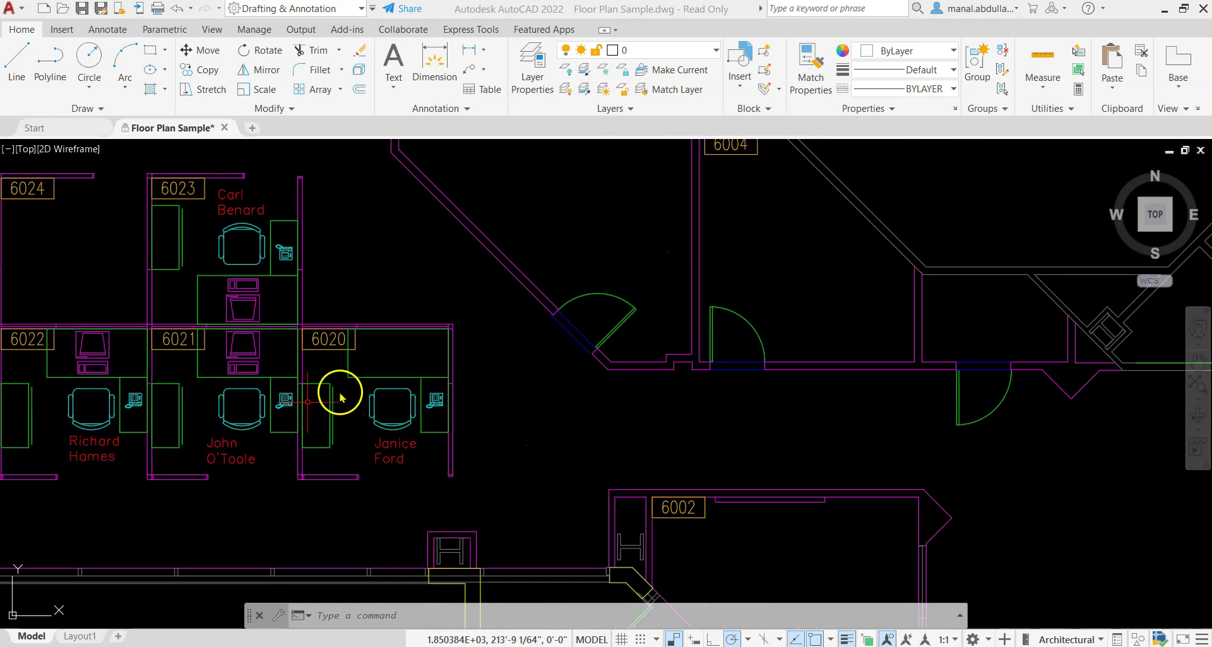
{"action": "scroll", "coordinate": [613, 441], "scroll_direction": "down", "scroll_amount": 6}
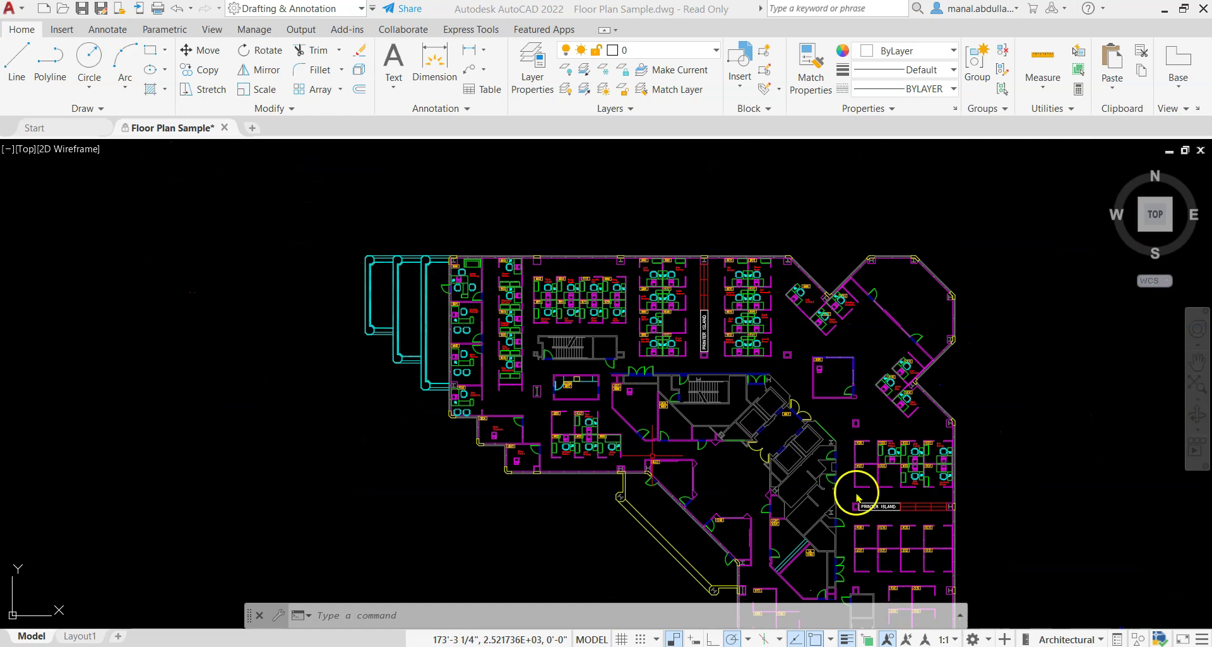
{"action": "scroll", "coordinate": [758, 467], "scroll_direction": "down", "scroll_amount": 2}
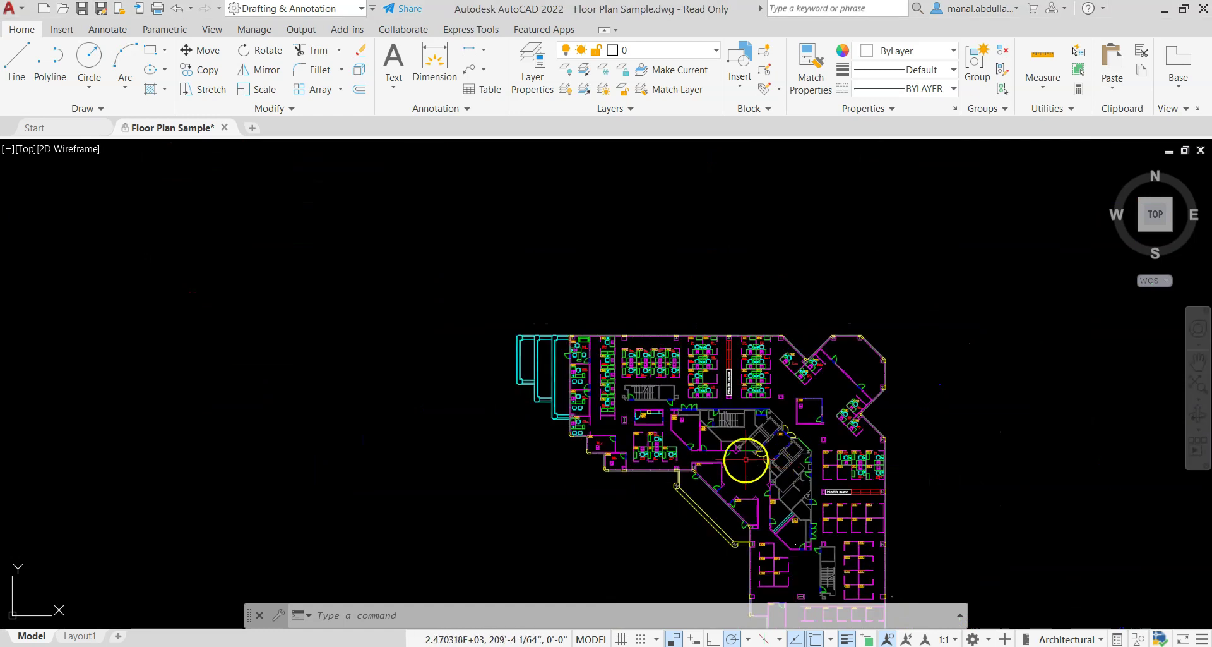
{"action": "middle_click_drag", "start_coordinate": [829, 414], "coordinate": [794, 322]}
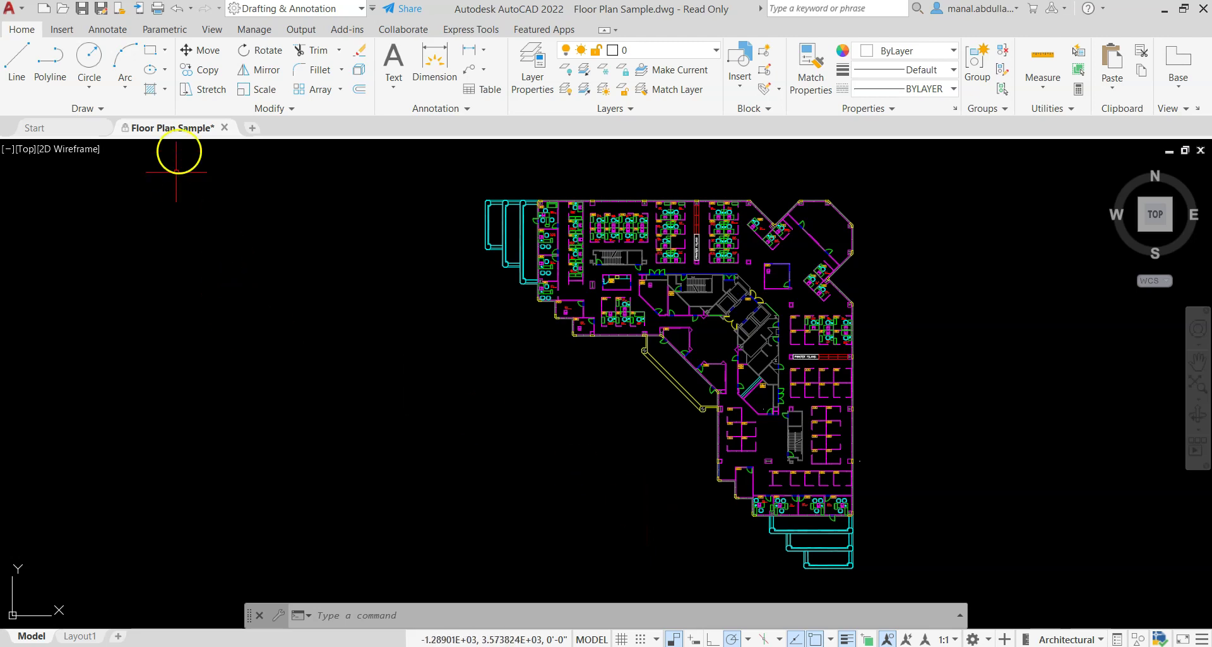
Start a new named view and name it office6120
{"action": "left_click", "coordinate": [213, 29]}
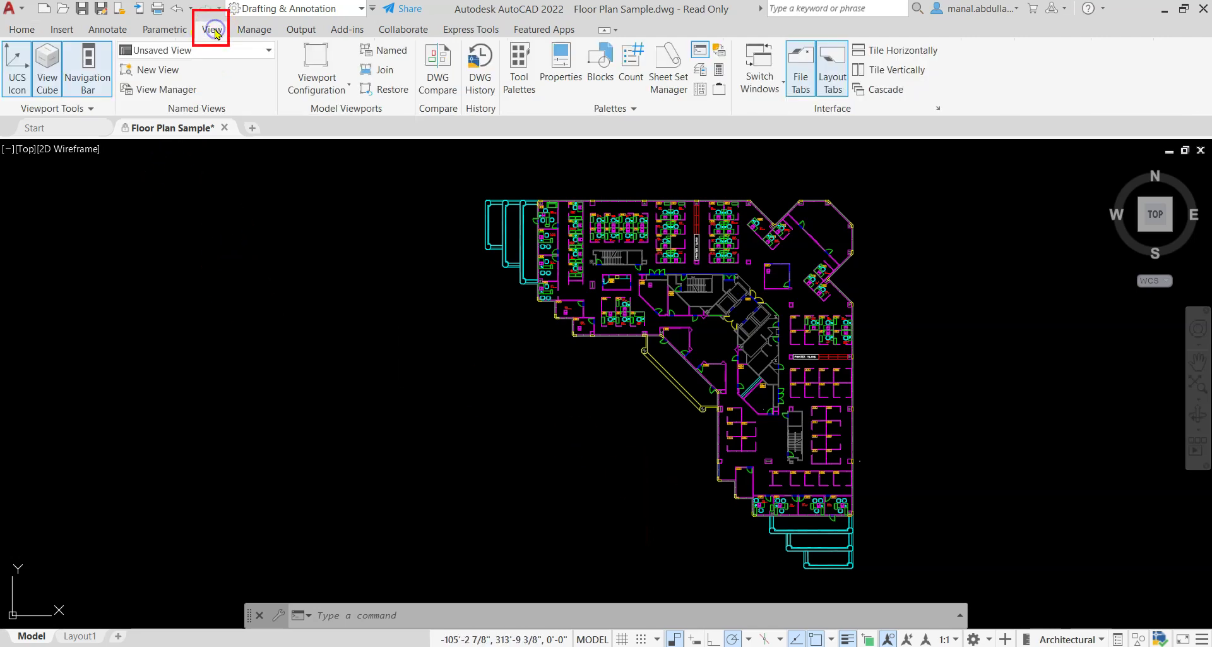
{"action": "left_click", "coordinate": [151, 72]}
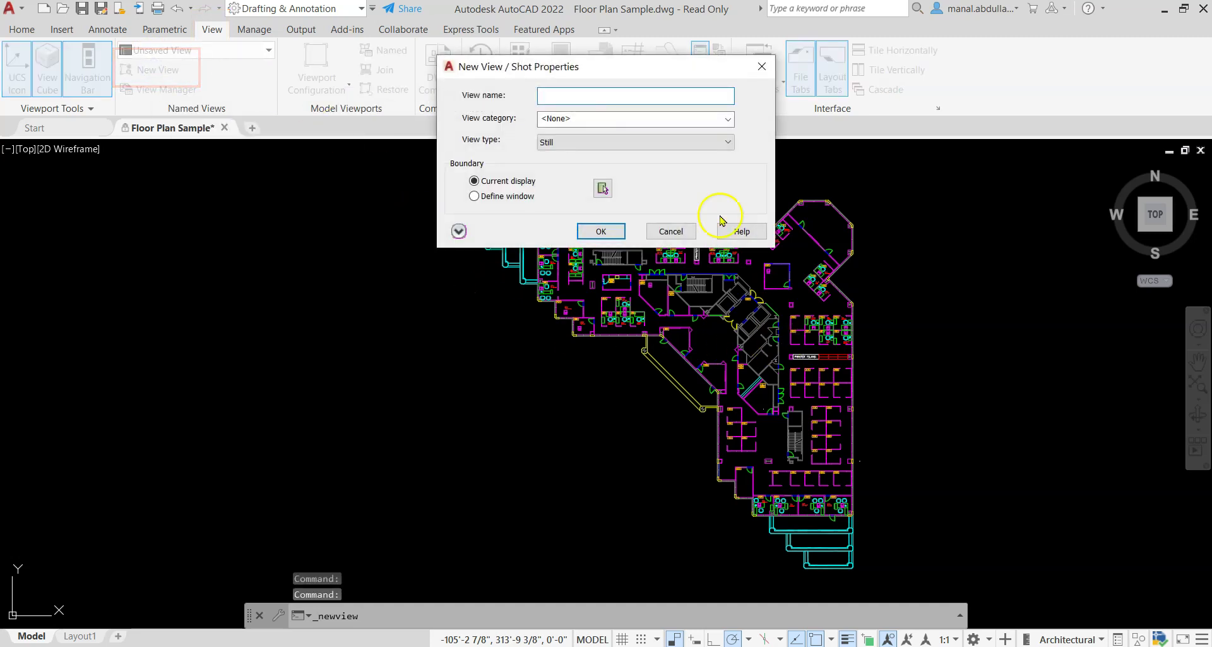
{"action": "left_click", "coordinate": [547, 97]}
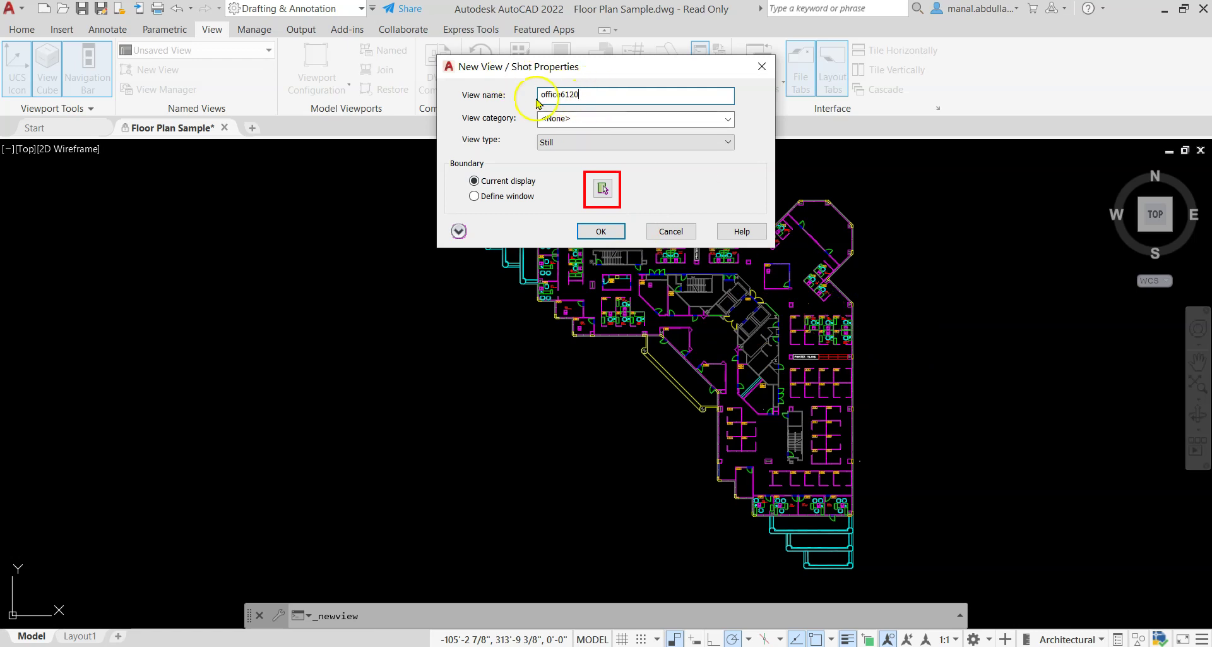
Define the view's boundary as a window around the walls of office 6120 and save the view
{"action": "left_click", "coordinate": [602, 189]}
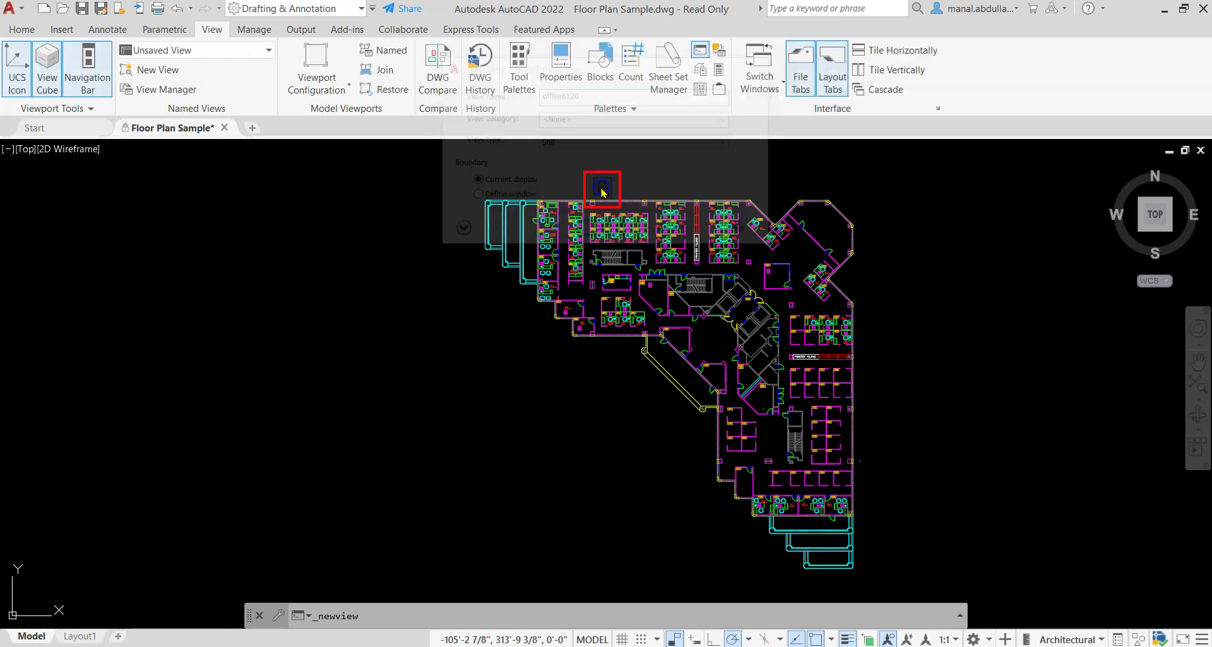
{"action": "scroll", "coordinate": [725, 371], "scroll_direction": "up", "scroll_amount": 5}
{"action": "scroll", "coordinate": [725, 371], "scroll_direction": "up", "scroll_amount": 6}
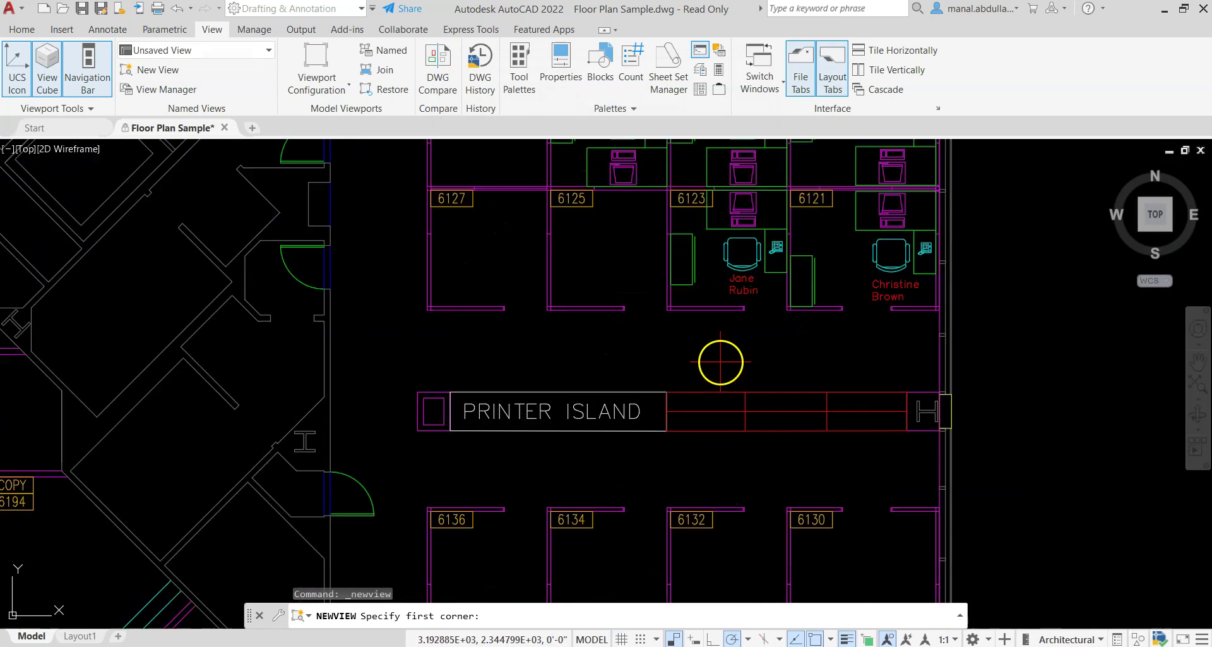
{"action": "mouse_move", "coordinate": [779, 263]}
{"action": "middle_mouse_down"}
{"action": "mouse_move", "coordinate": [691, 422]}
{"action": "mouse_move", "coordinate": [629, 466]}
{"action": "middle_mouse_up"}
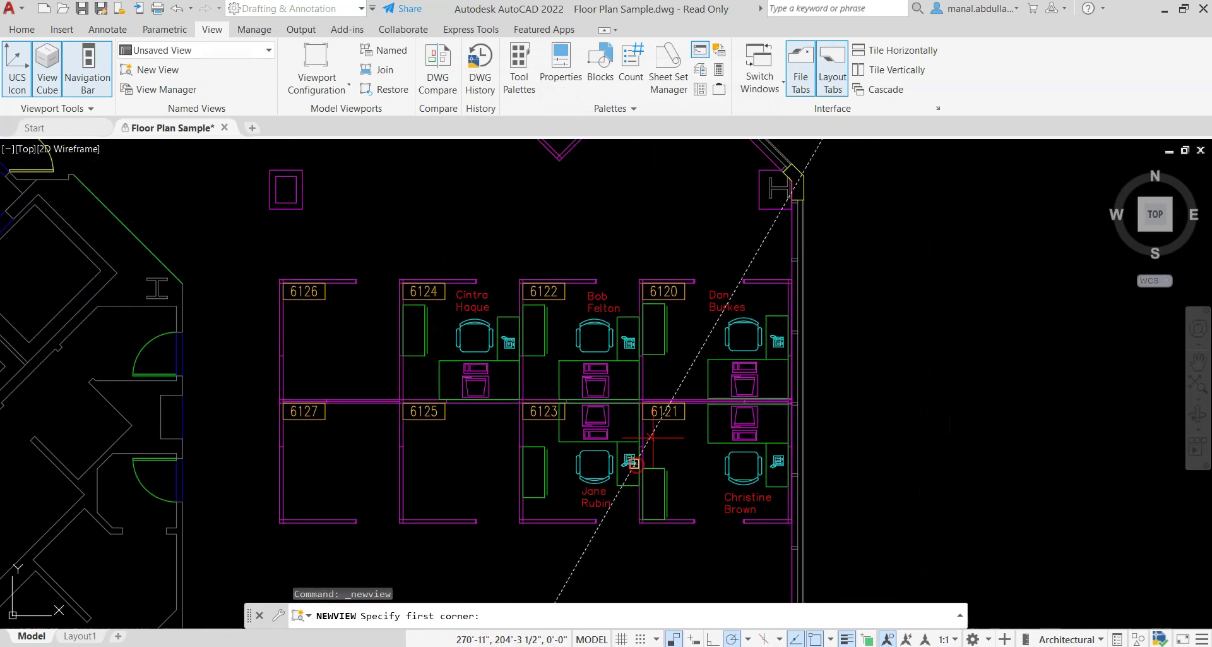
{"action": "scroll", "coordinate": [709, 376], "scroll_direction": "up", "scroll_amount": 2}
{"action": "left_click", "coordinate": [597, 219]}
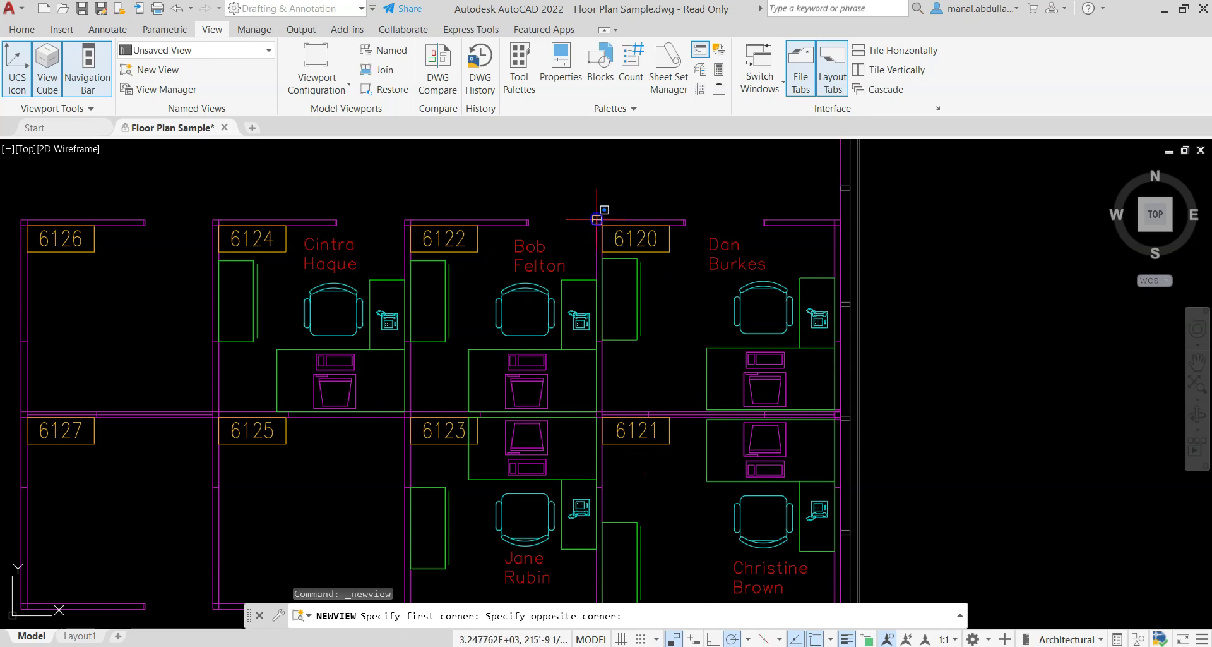
{"action": "left_click", "coordinate": [841, 418]}
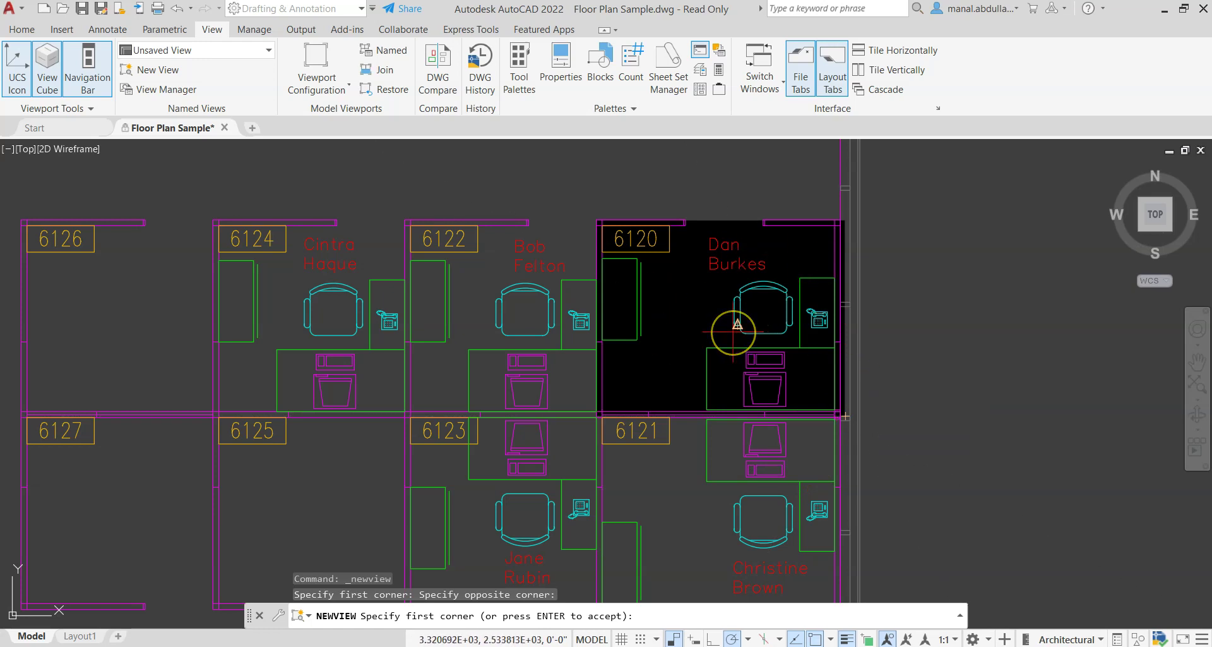
{"action": "key", "text": "Return"}
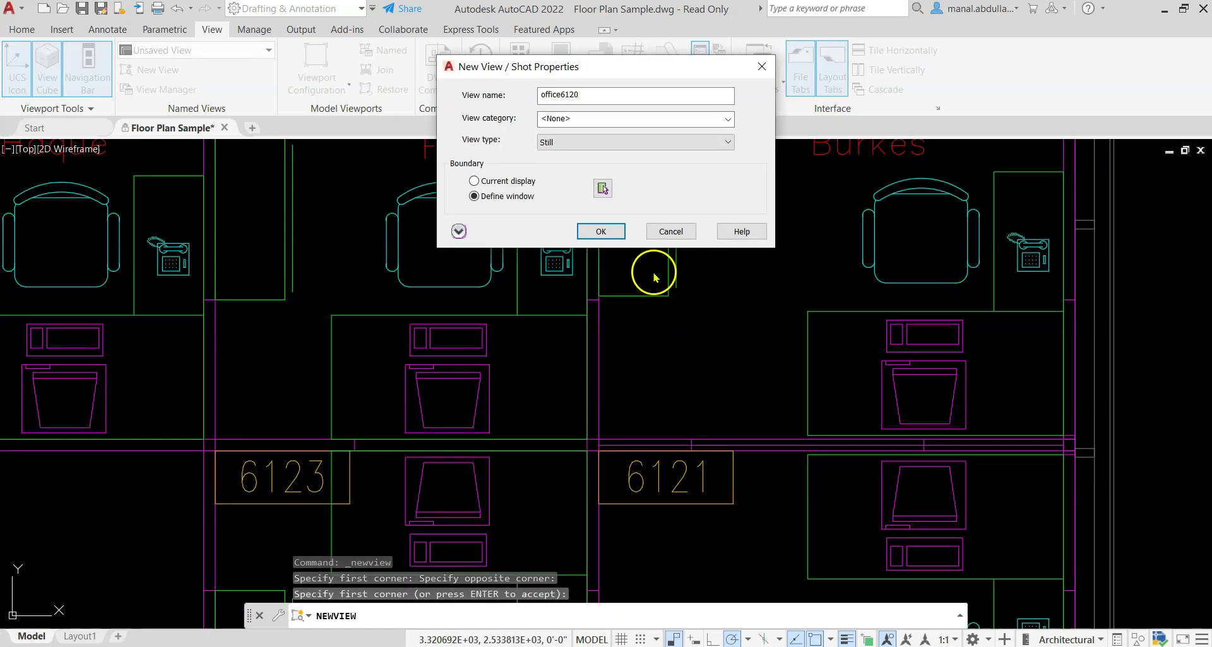
{"action": "left_click", "coordinate": [600, 231]}
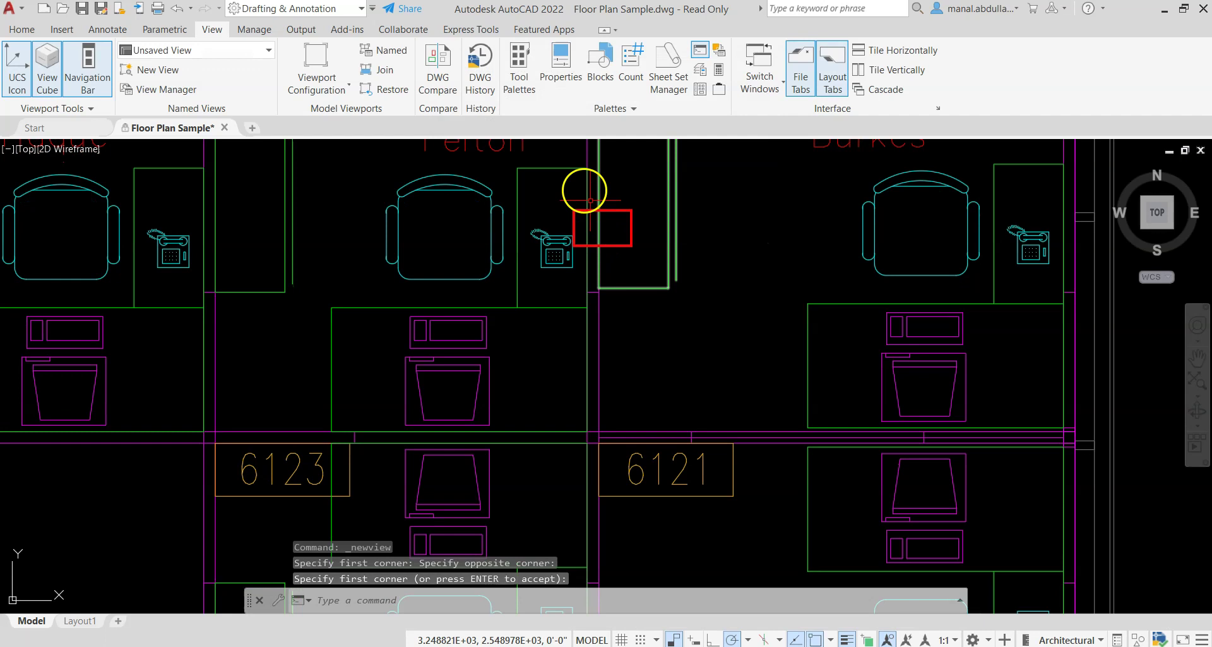
Restore the saved office6120 view twice, returning to the whole floor plan in between
{"action": "left_click", "coordinate": [260, 52]}
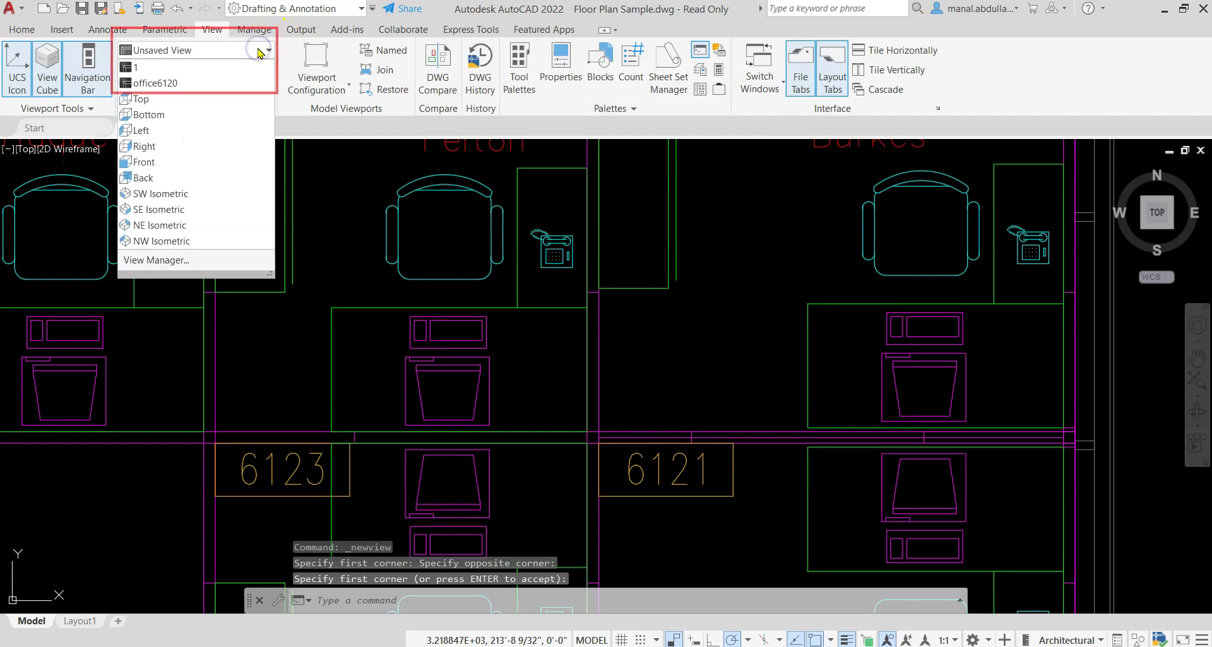
{"action": "left_click", "coordinate": [170, 88]}
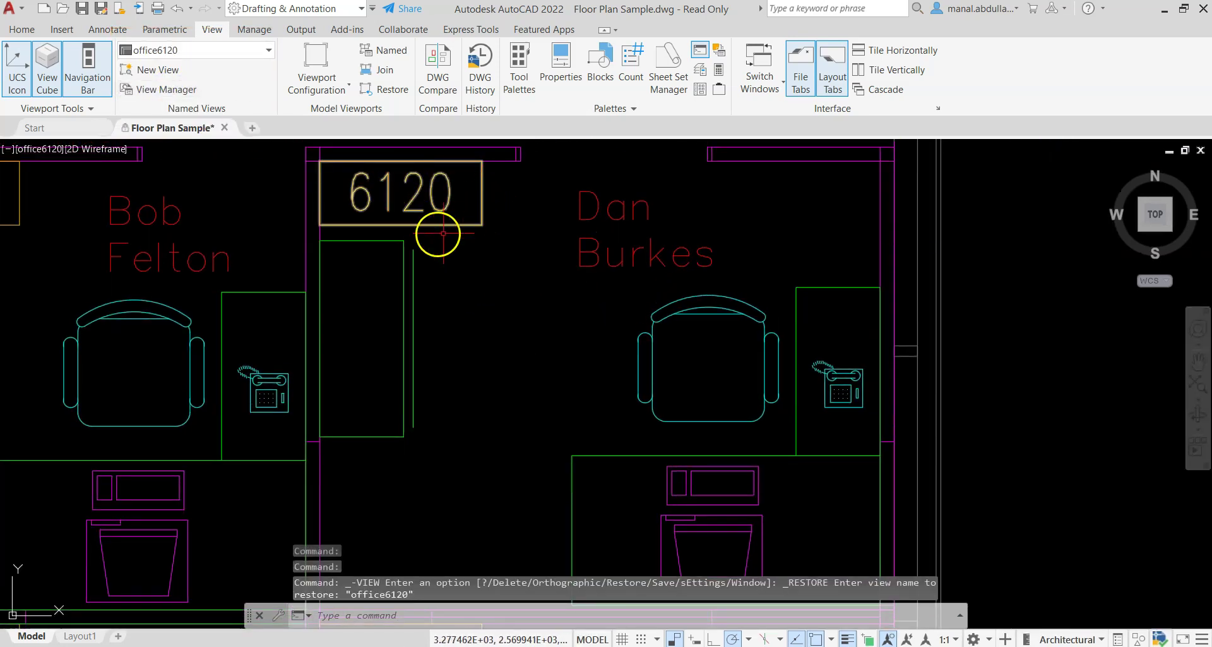
{"action": "scroll", "coordinate": [675, 385], "scroll_direction": "down", "scroll_amount": 10}
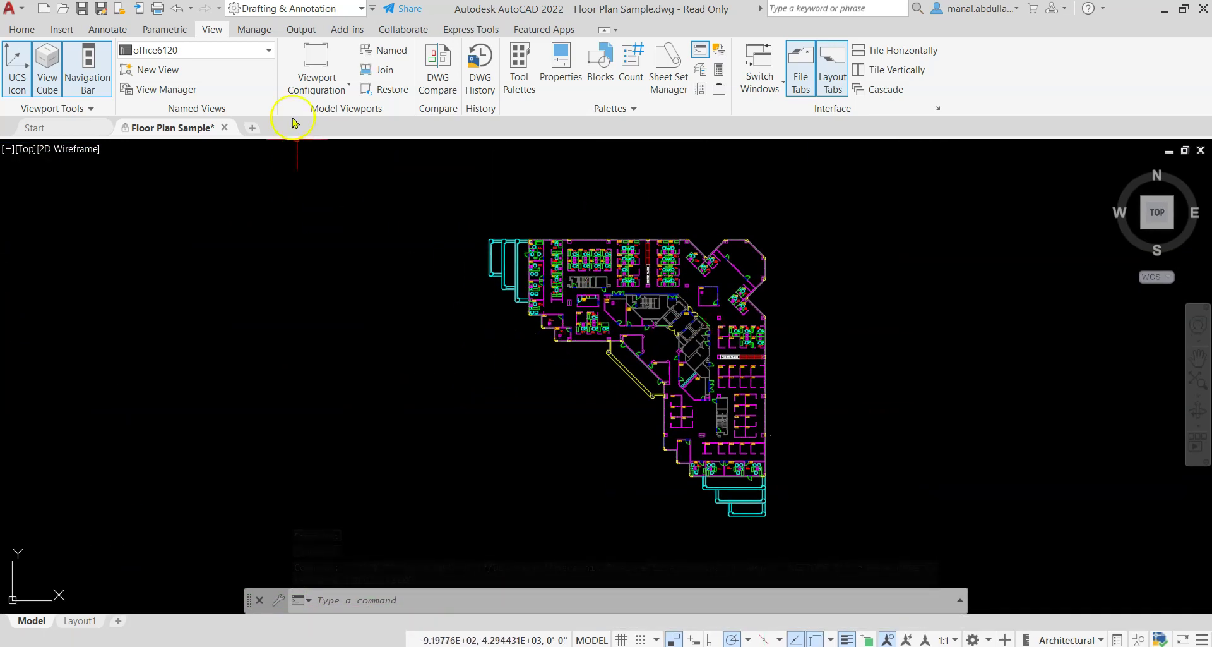
{"action": "left_click", "coordinate": [257, 49]}
{"action": "left_click", "coordinate": [168, 83]}
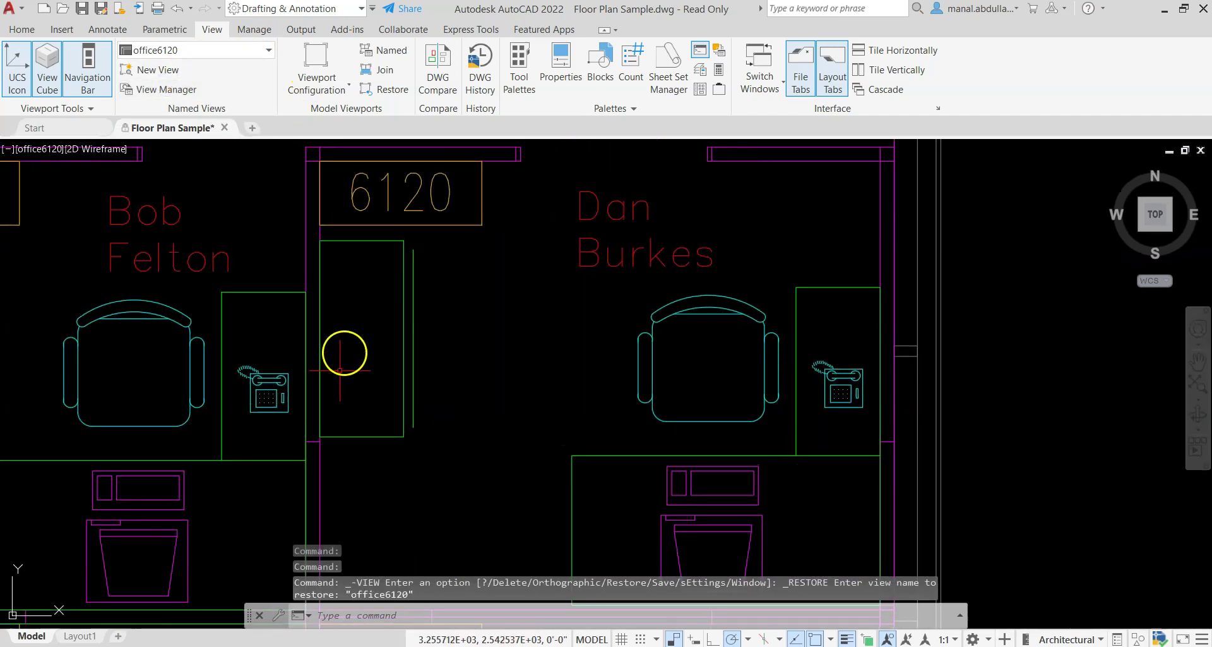
Start a new named view for the staircase in the north part of the plan and name it North sair
{"action": "scroll", "coordinate": [644, 349], "scroll_direction": "down", "scroll_amount": 4}
{"action": "scroll", "coordinate": [644, 349], "scroll_direction": "down", "scroll_amount": 8}
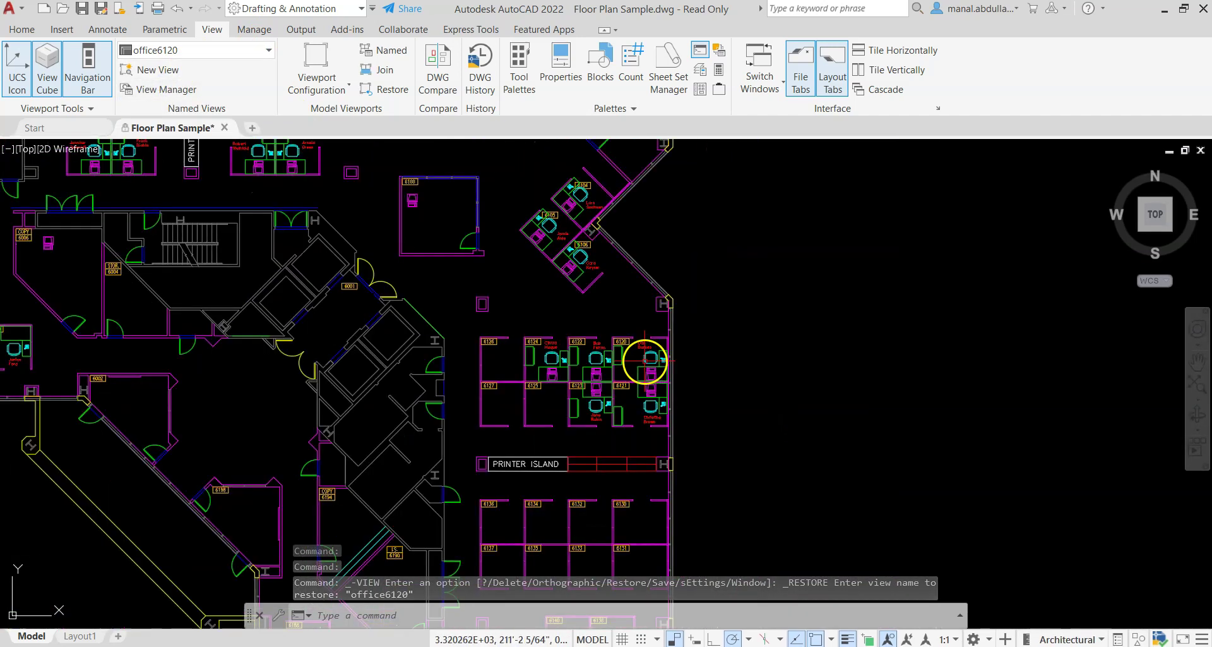
{"action": "middle_click_drag", "start_coordinate": [559, 359], "coordinate": [718, 337]}
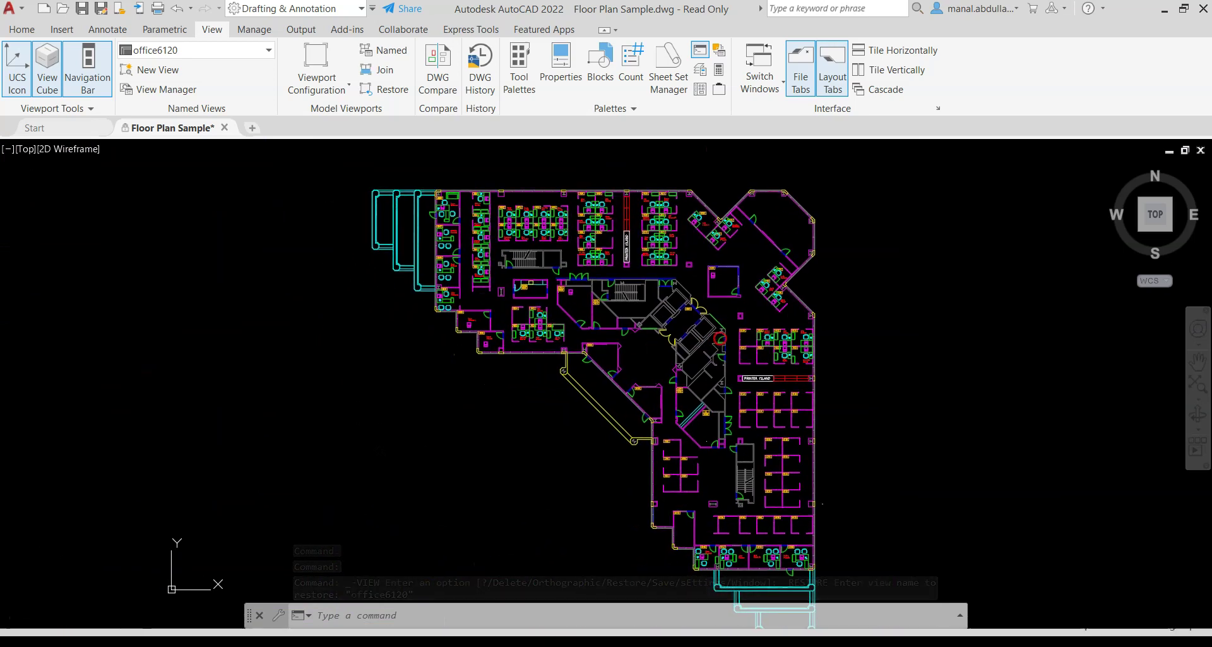
{"action": "scroll", "coordinate": [757, 355], "scroll_direction": "up", "scroll_amount": 2}
{"action": "scroll", "coordinate": [465, 278], "scroll_direction": "up", "scroll_amount": 1}
{"action": "middle_click_drag", "start_coordinate": [467, 281], "coordinate": [549, 354]}
{"action": "scroll", "coordinate": [549, 303], "scroll_direction": "up", "scroll_amount": 2}
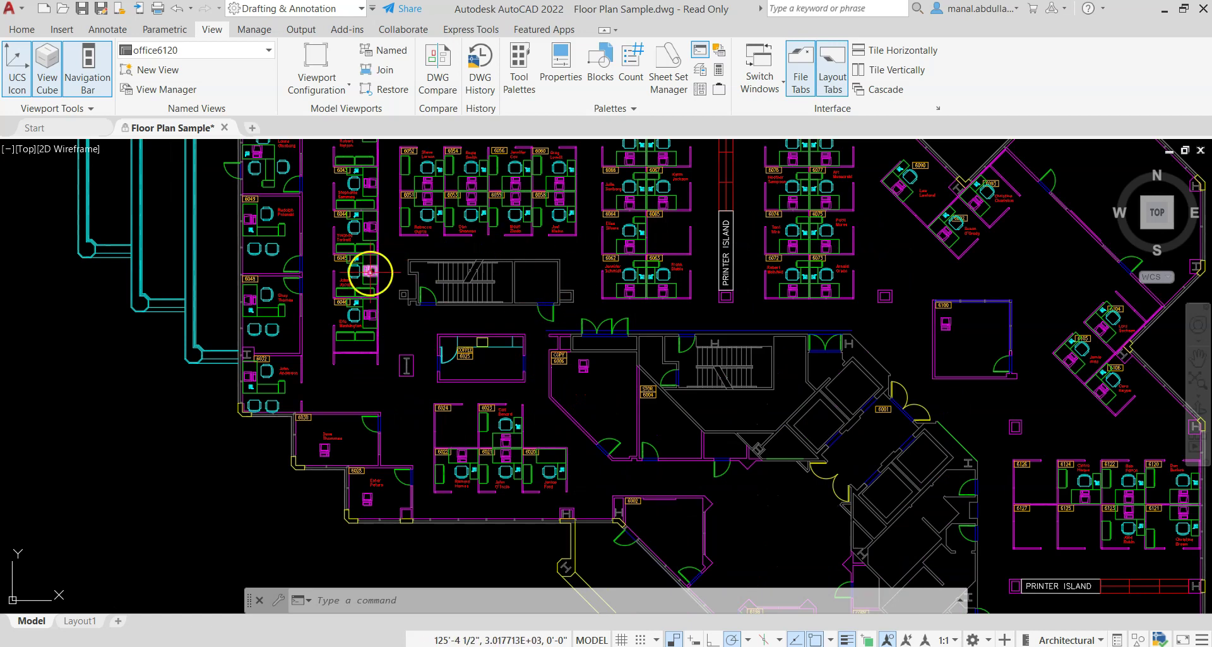
{"action": "left_click", "coordinate": [158, 71]}
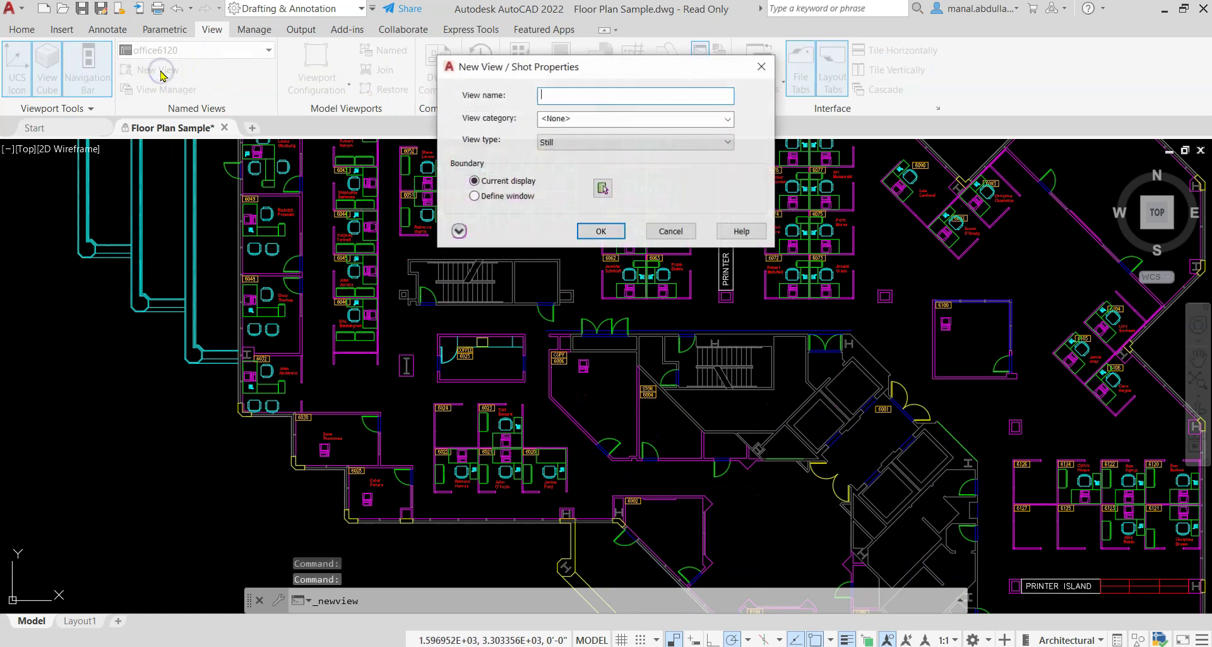
{"action": "type", "text": "S"}
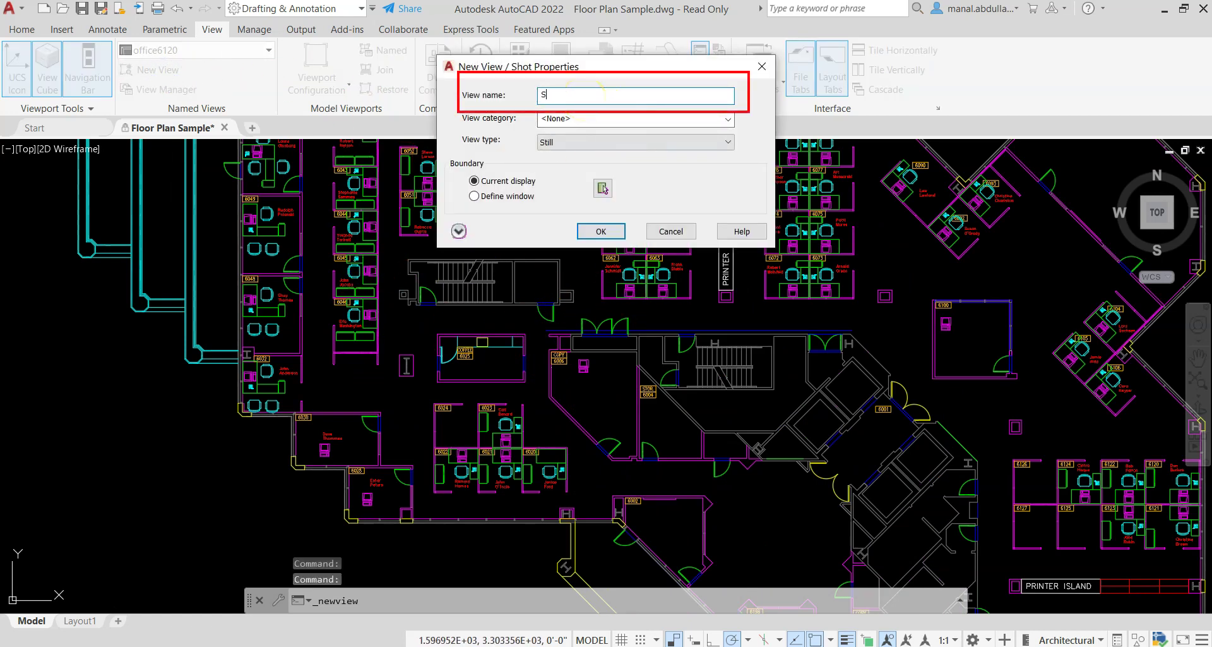
{"action": "type", "text": "tair"}
{"action": "key", "text": "BackSpace"}
{"action": "key", "text": "BackSpace"}
{"action": "key", "text": "BackSpace"}
{"action": "key", "text": "BackSpace"}
{"action": "key", "text": "BackSpace"}
{"action": "type", "text": "No"}
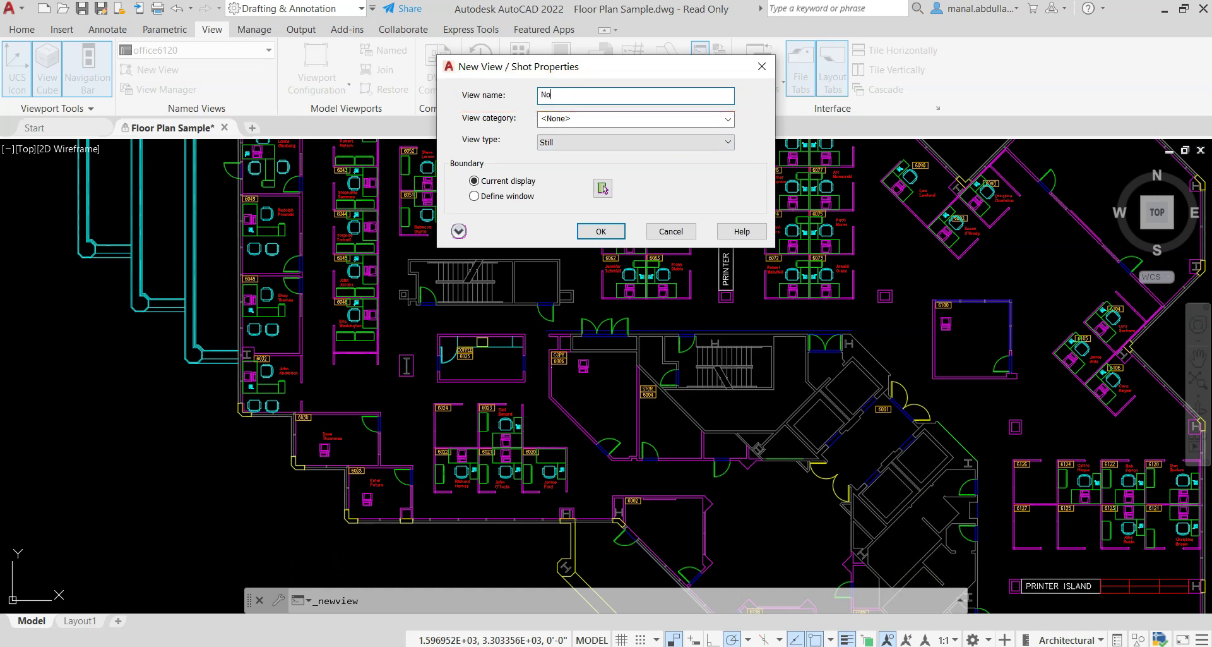
Define the view's boundary as a window around the north staircase, save the view and check the list of saved views
{"action": "left_click", "coordinate": [604, 190]}
{"action": "scroll", "coordinate": [522, 331], "scroll_direction": "up", "scroll_amount": 3}
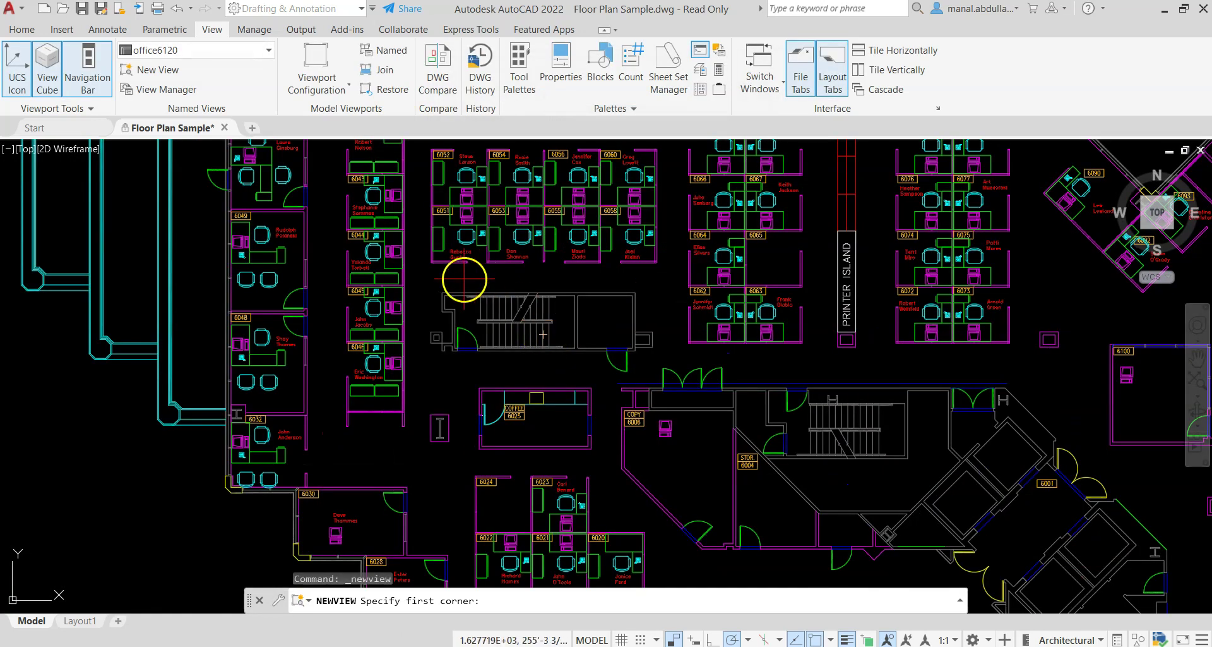
{"action": "left_click", "coordinate": [433, 283]}
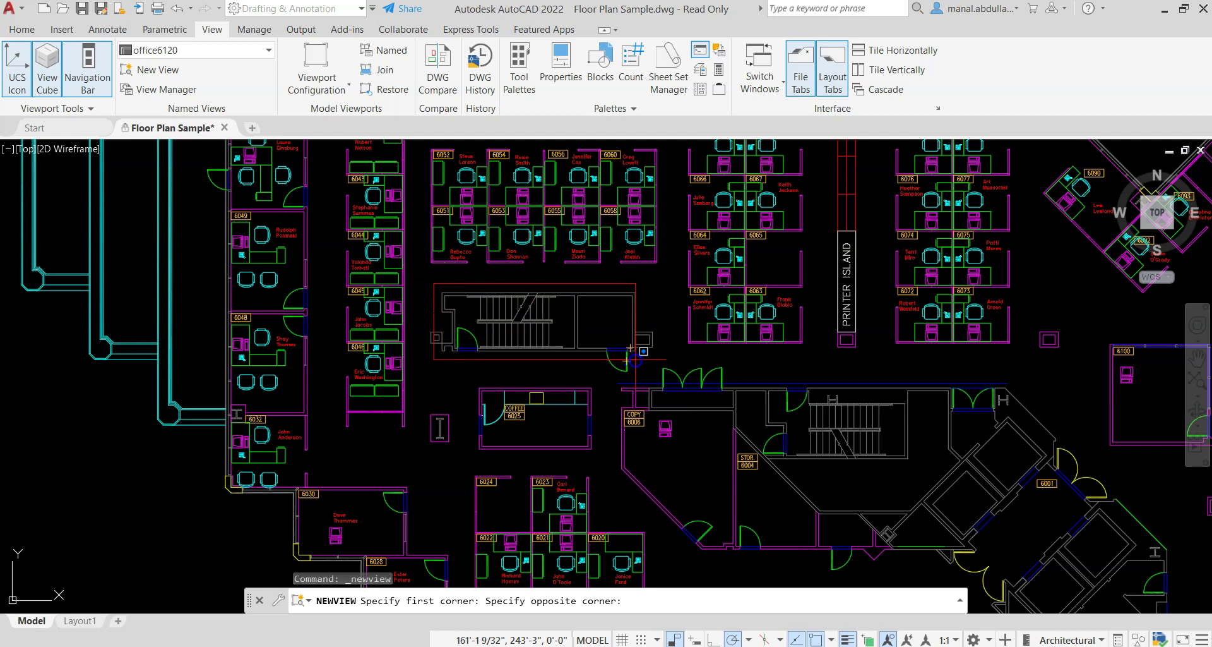
{"action": "left_click", "coordinate": [631, 351]}
{"action": "key", "text": "Return"}
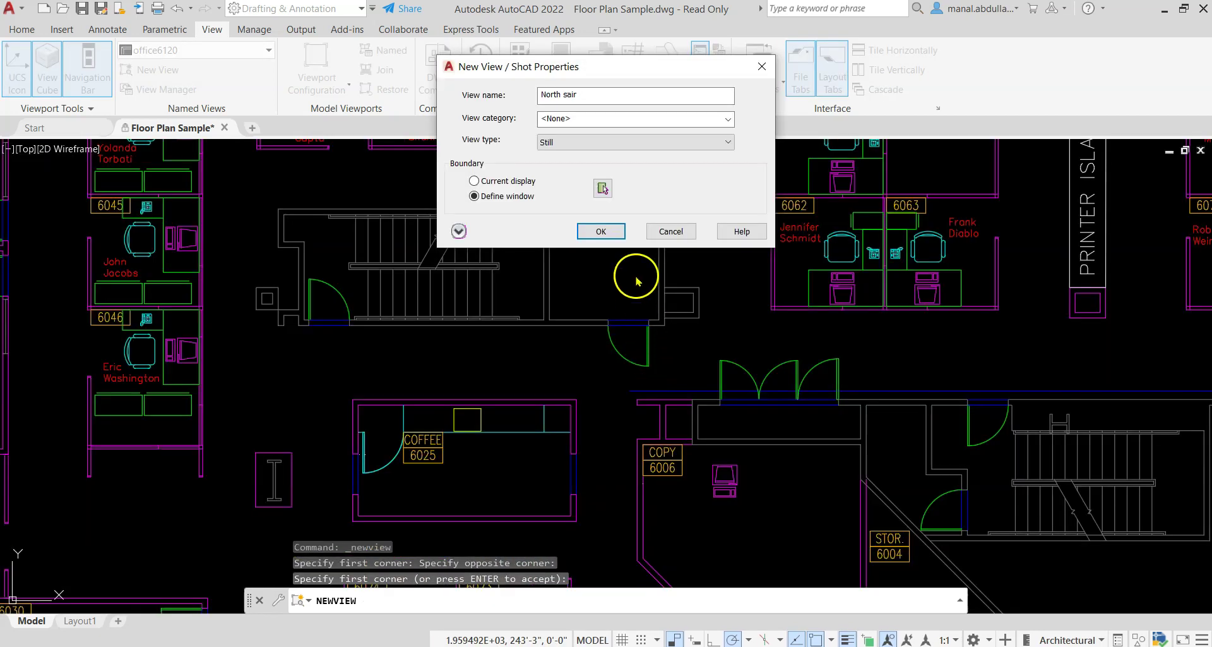
{"action": "left_click", "coordinate": [601, 231]}
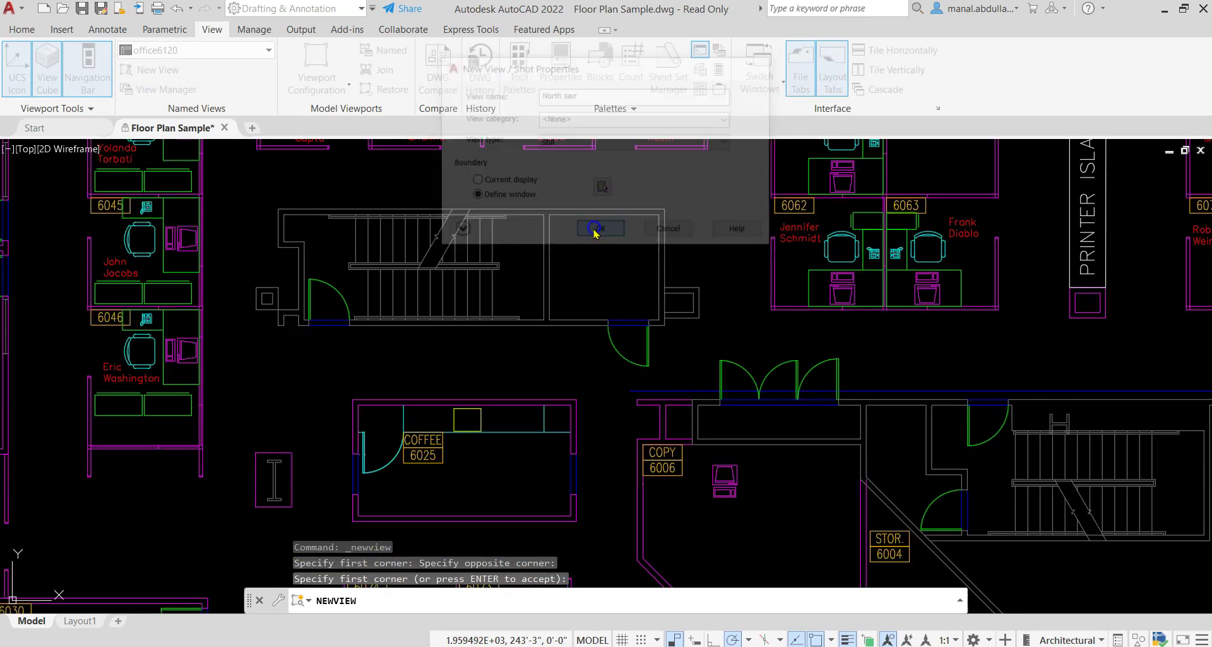
{"action": "left_click", "coordinate": [264, 48]}
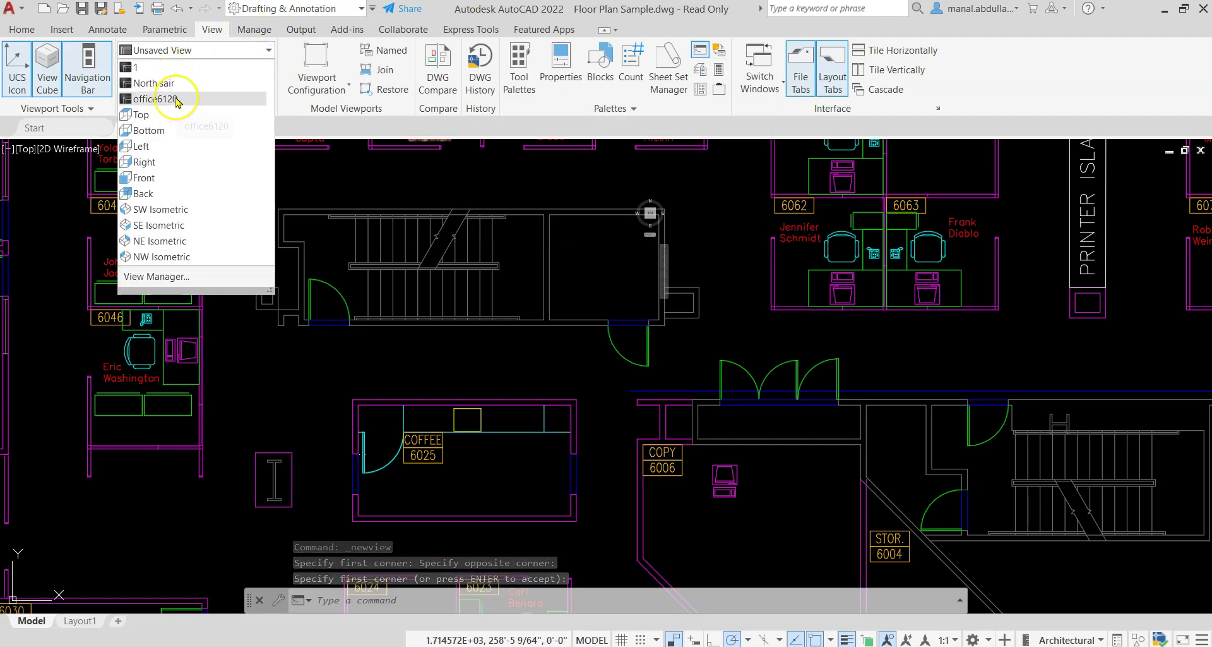
{"action": "left_click", "coordinate": [415, 378]}
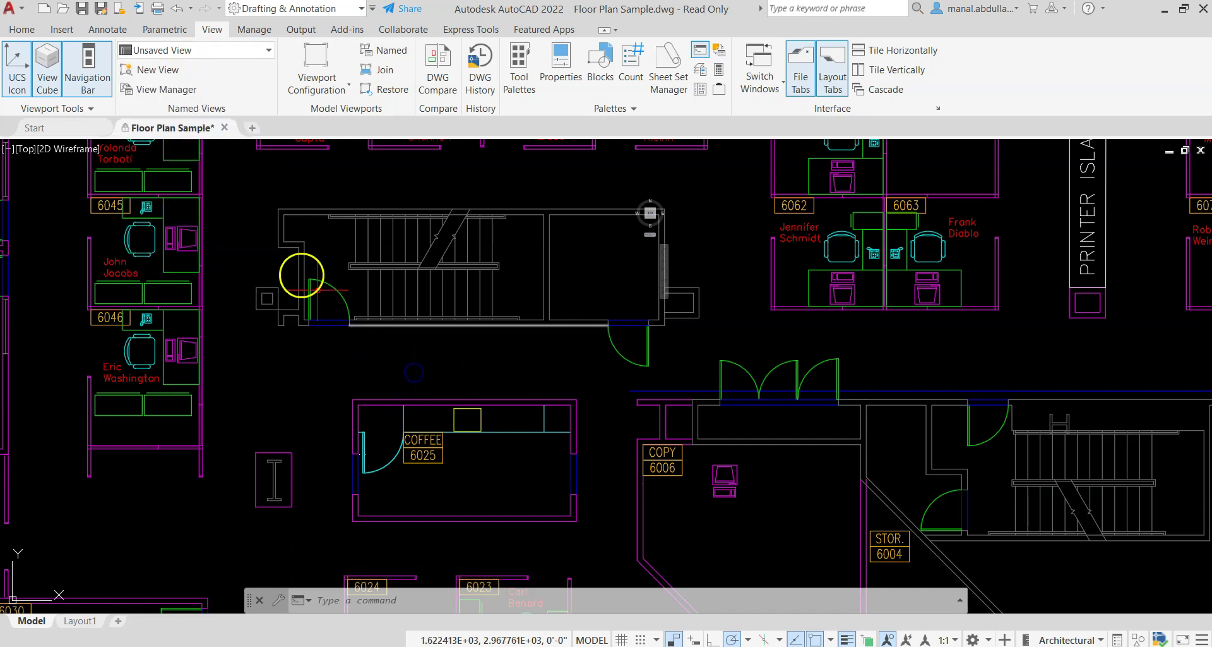
Create a named view called Entrance, bounded by a window around the area beside the plan's diagonal outer wall
{"action": "left_click", "coordinate": [156, 69]}
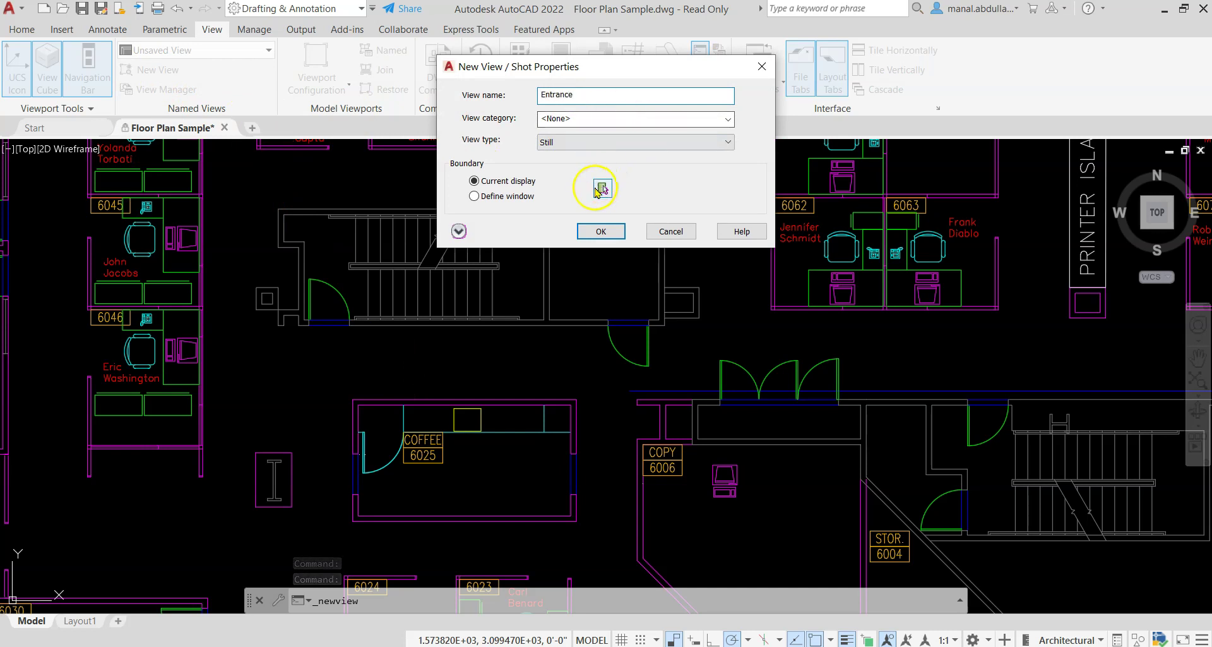
{"action": "left_click", "coordinate": [600, 188]}
{"action": "scroll", "coordinate": [754, 416], "scroll_direction": "down", "scroll_amount": 8}
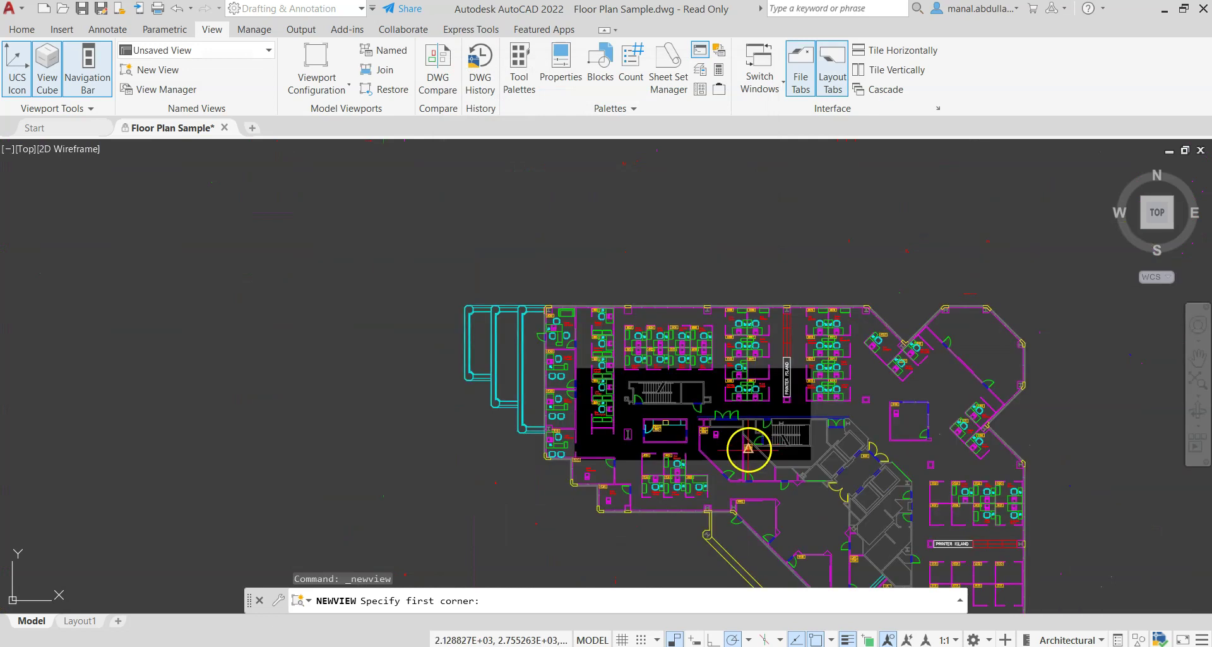
{"action": "middle_click_drag", "start_coordinate": [749, 449], "coordinate": [499, 279]}
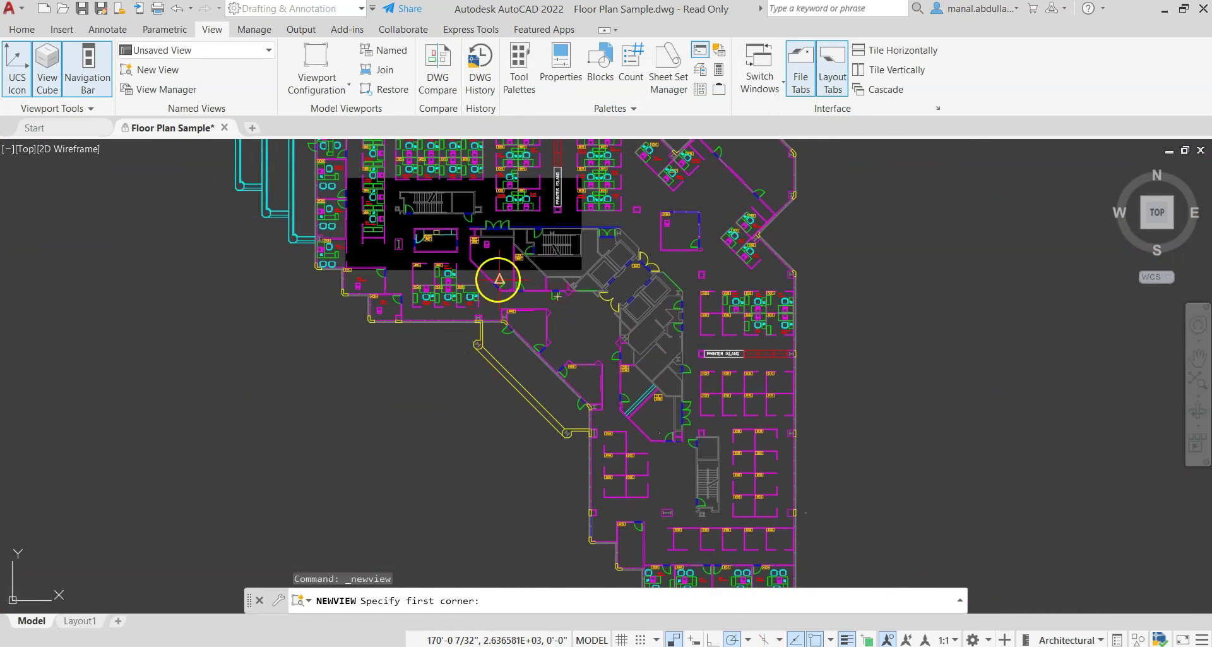
{"action": "left_click", "coordinate": [478, 285]}
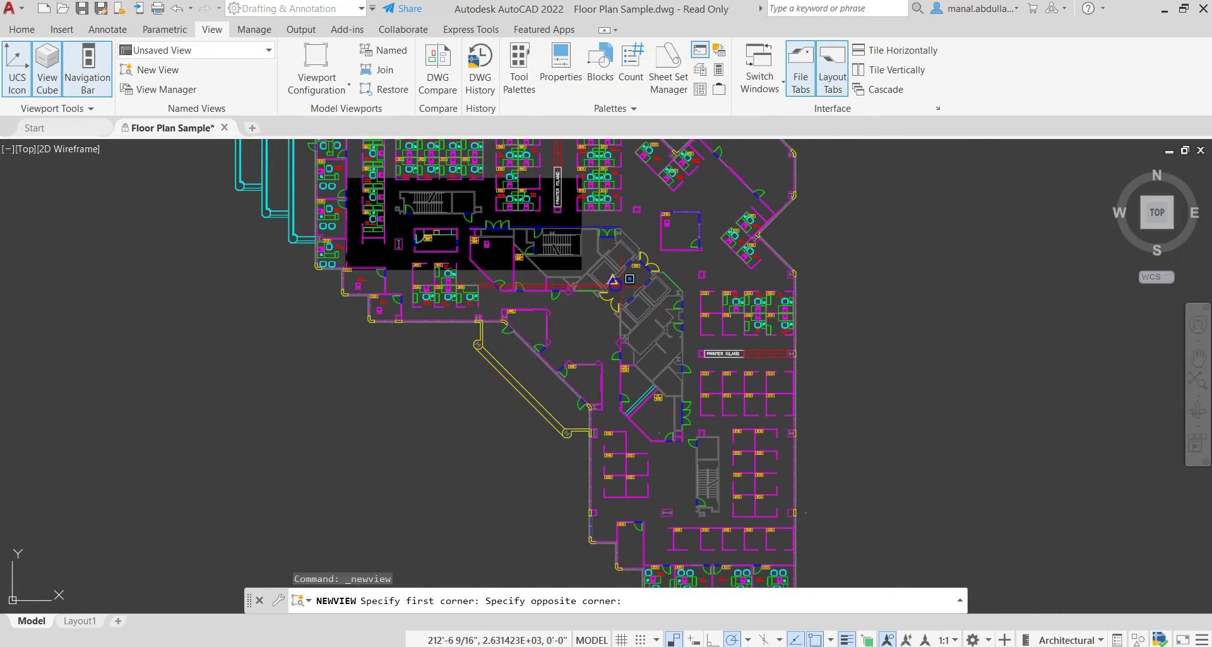
{"action": "left_click", "coordinate": [626, 432]}
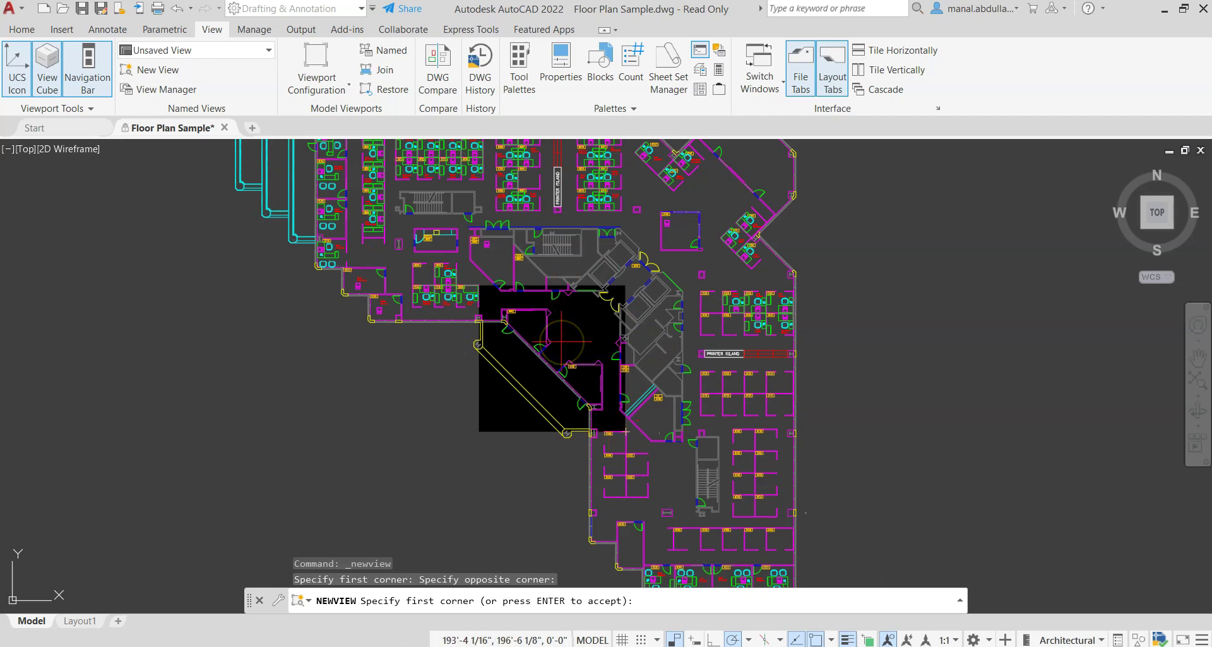
{"action": "key", "text": "Return"}
{"action": "left_click", "coordinate": [600, 234]}
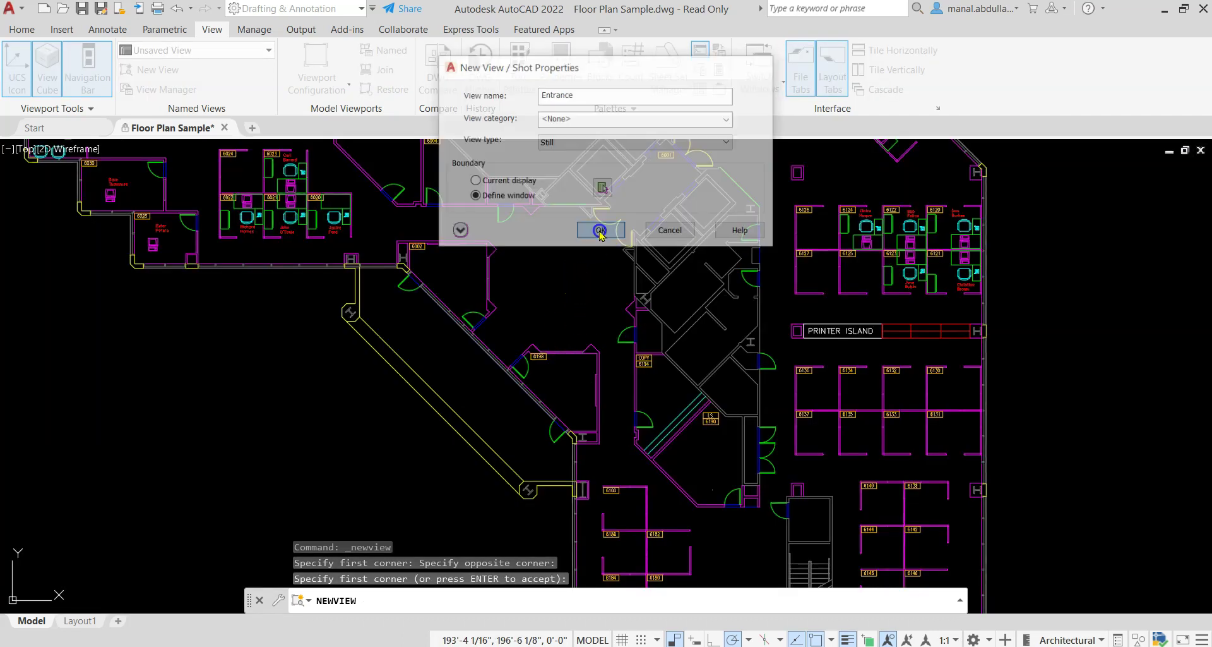
{"action": "left_click", "coordinate": [258, 51]}
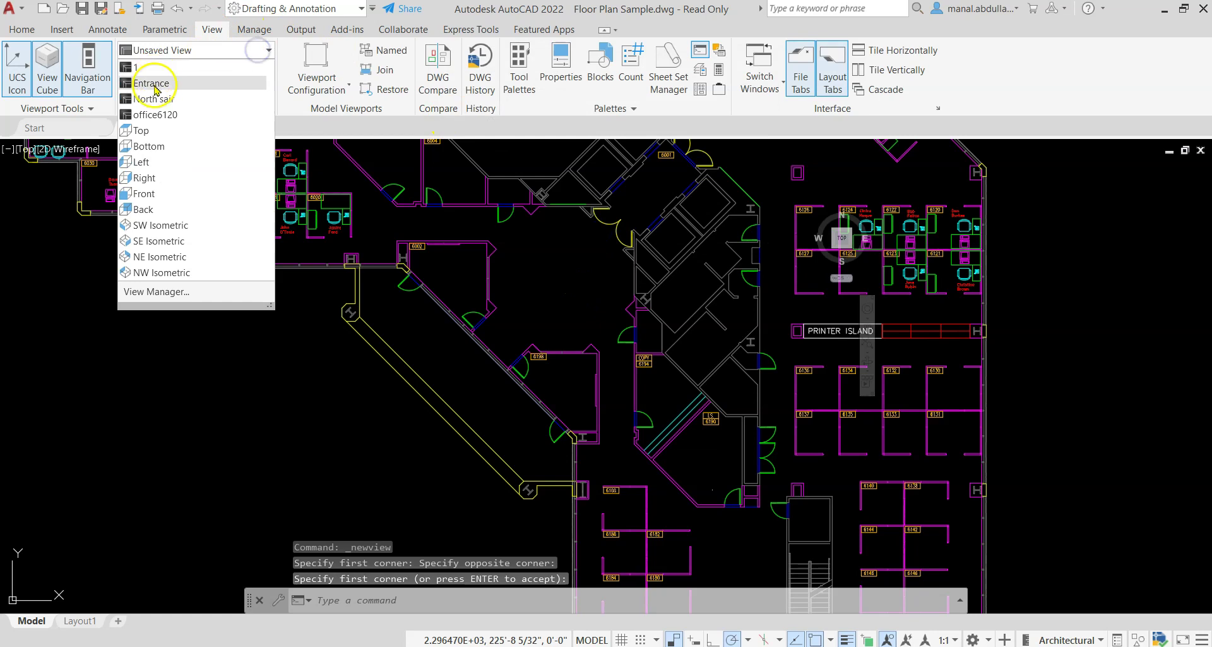
{"action": "left_click", "coordinate": [305, 381]}
Show the whole floor plan and split model space into the Three: Right viewport configuration
{"action": "scroll", "coordinate": [374, 383], "scroll_direction": "down", "scroll_amount": 5}
{"action": "middle_click_drag", "start_coordinate": [476, 323], "coordinate": [681, 312]}
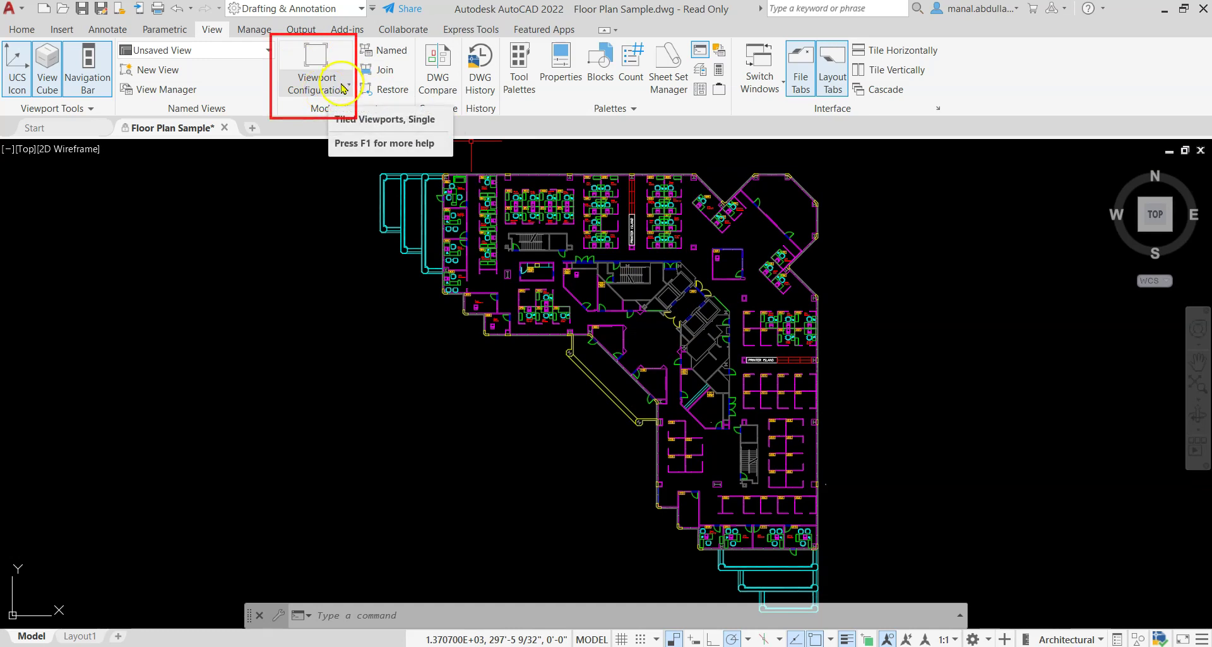
{"action": "left_click", "coordinate": [342, 89]}
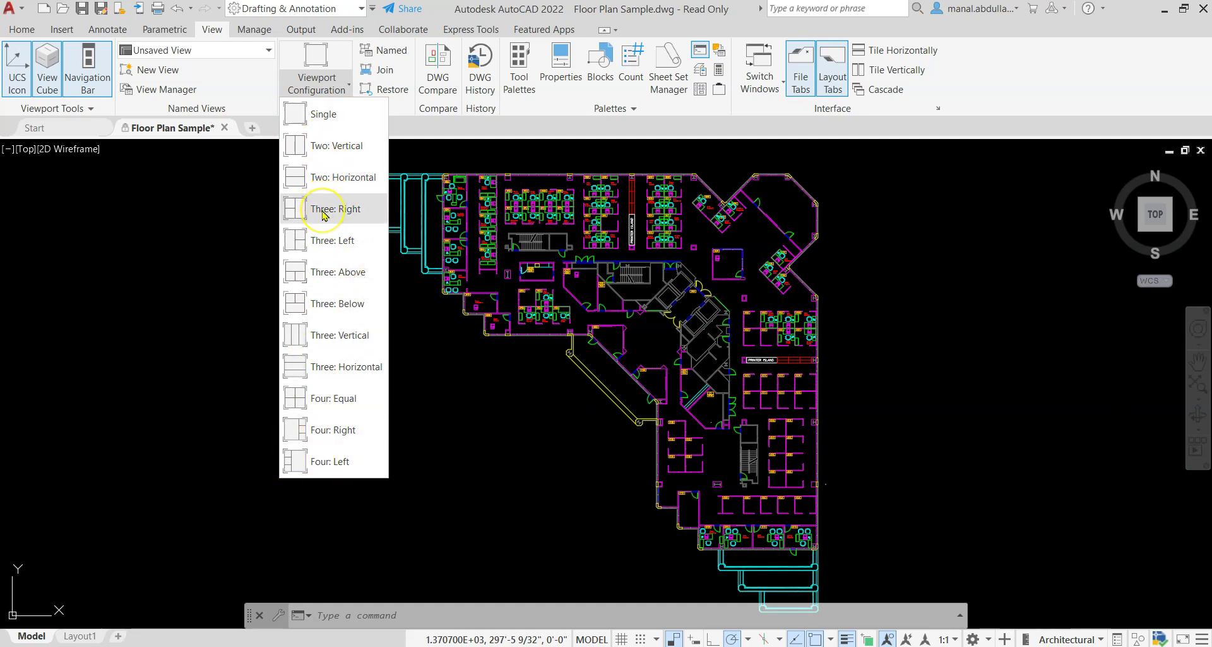
{"action": "left_click", "coordinate": [360, 210]}
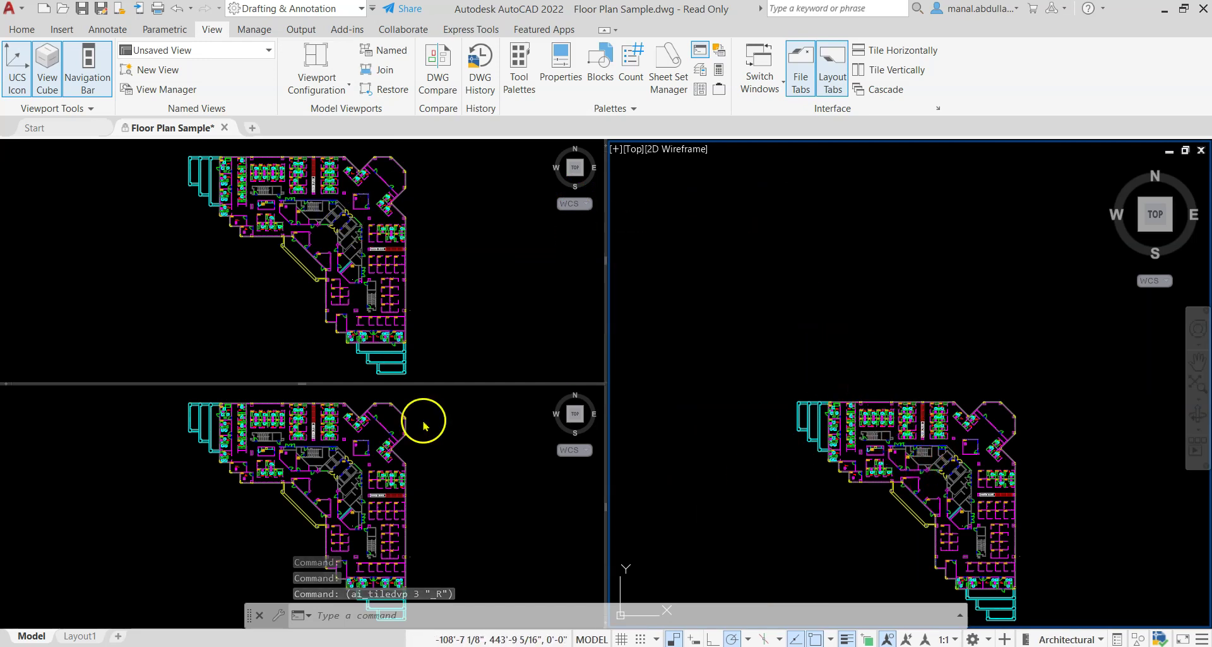
Restore the saved Entrance view in the upper of the two small viewports
{"action": "left_click", "coordinate": [462, 285]}
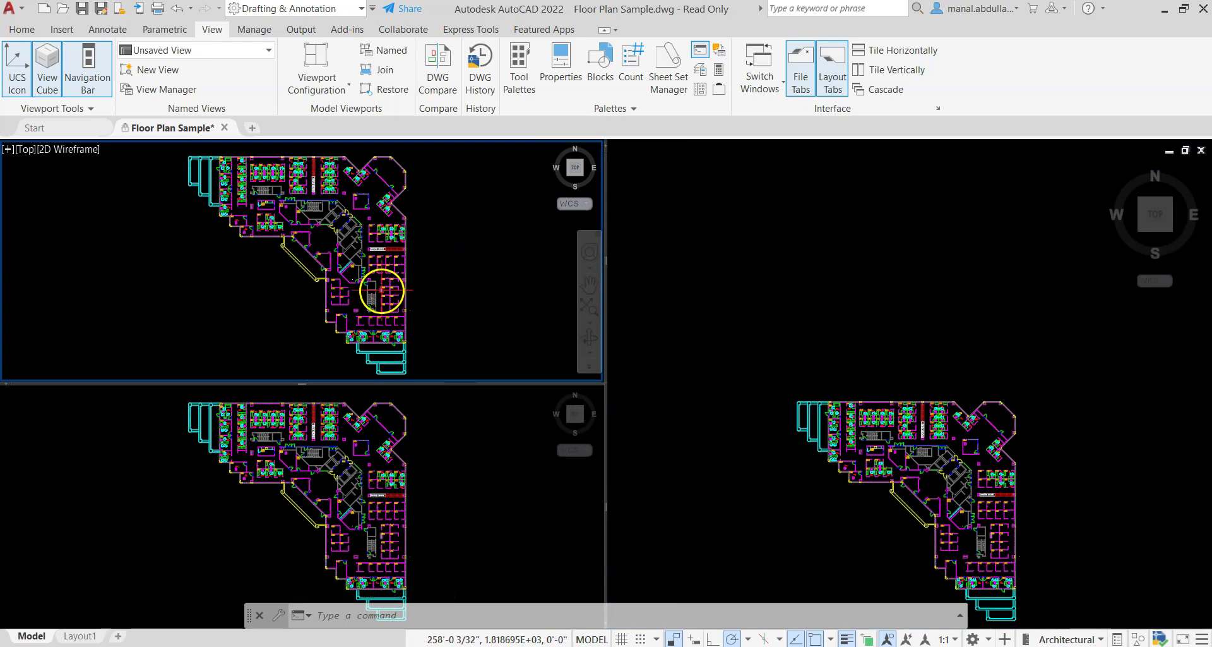
{"action": "left_click", "coordinate": [260, 51]}
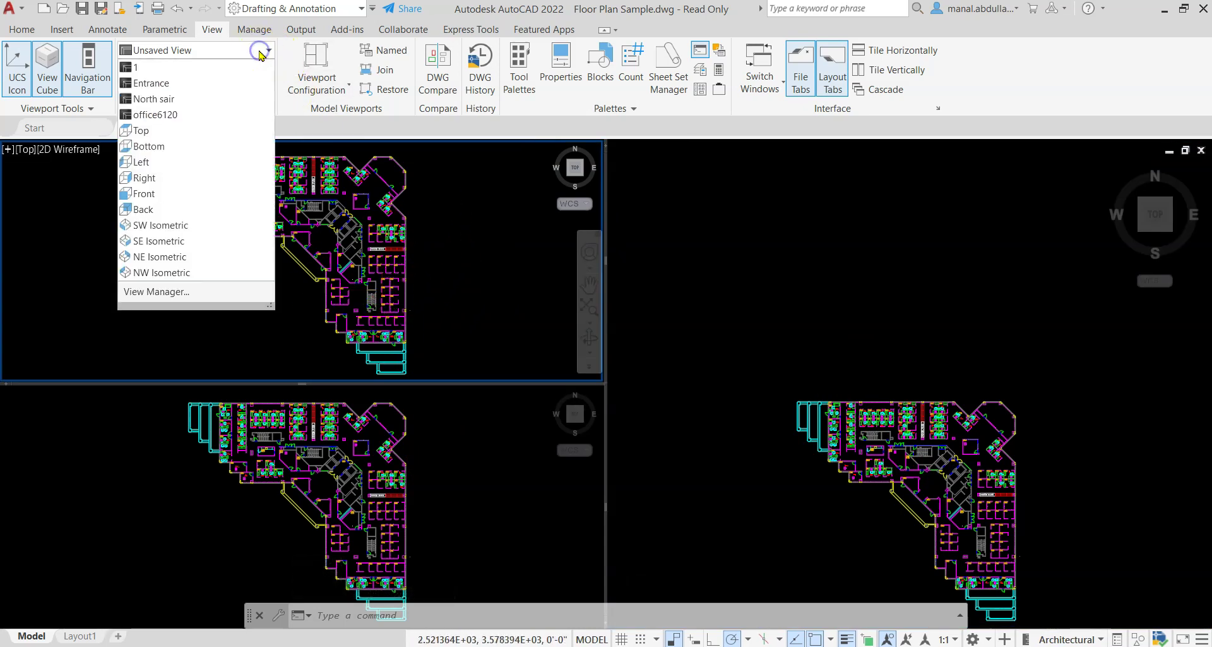
{"action": "left_click", "coordinate": [159, 82]}
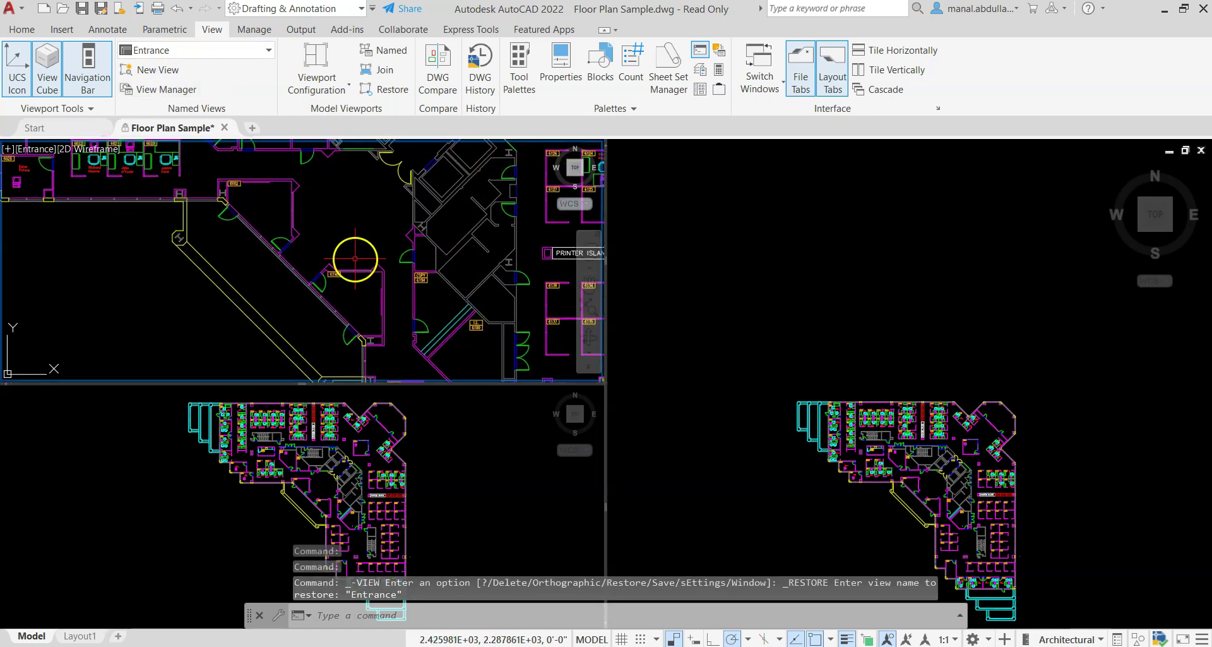
Restore the saved North sair view in the lower of the two small viewports
{"action": "left_click", "coordinate": [510, 480]}
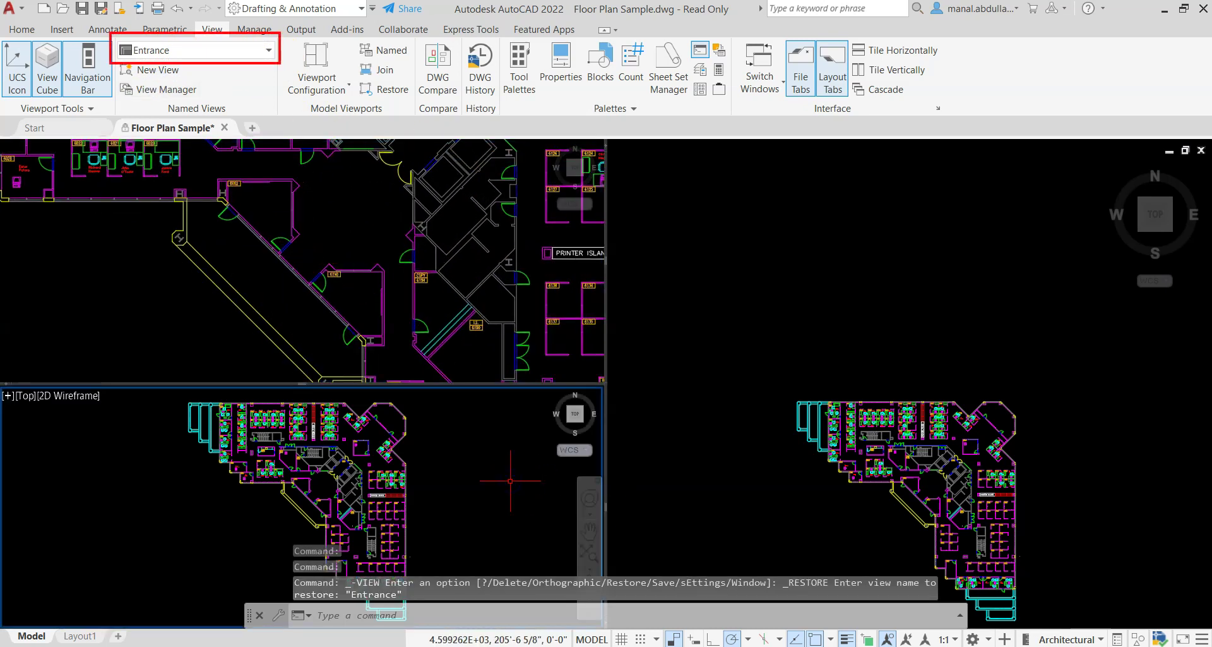
{"action": "left_click", "coordinate": [510, 480]}
{"action": "left_click", "coordinate": [254, 50]}
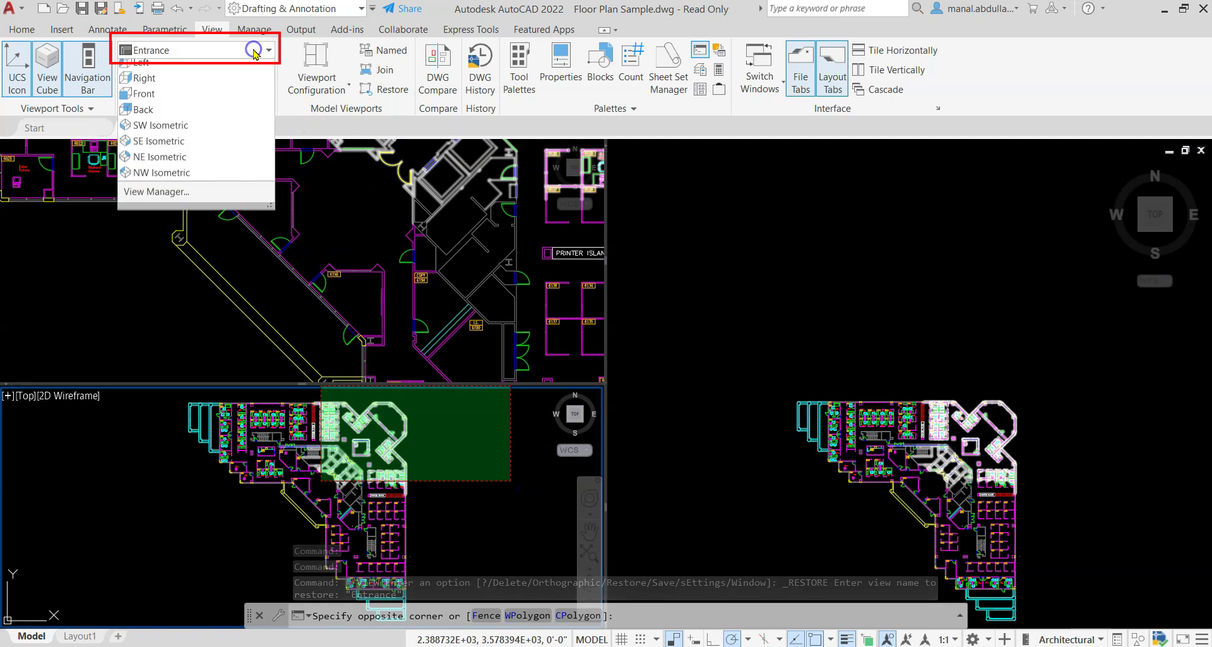
{"action": "left_click", "coordinate": [158, 78]}
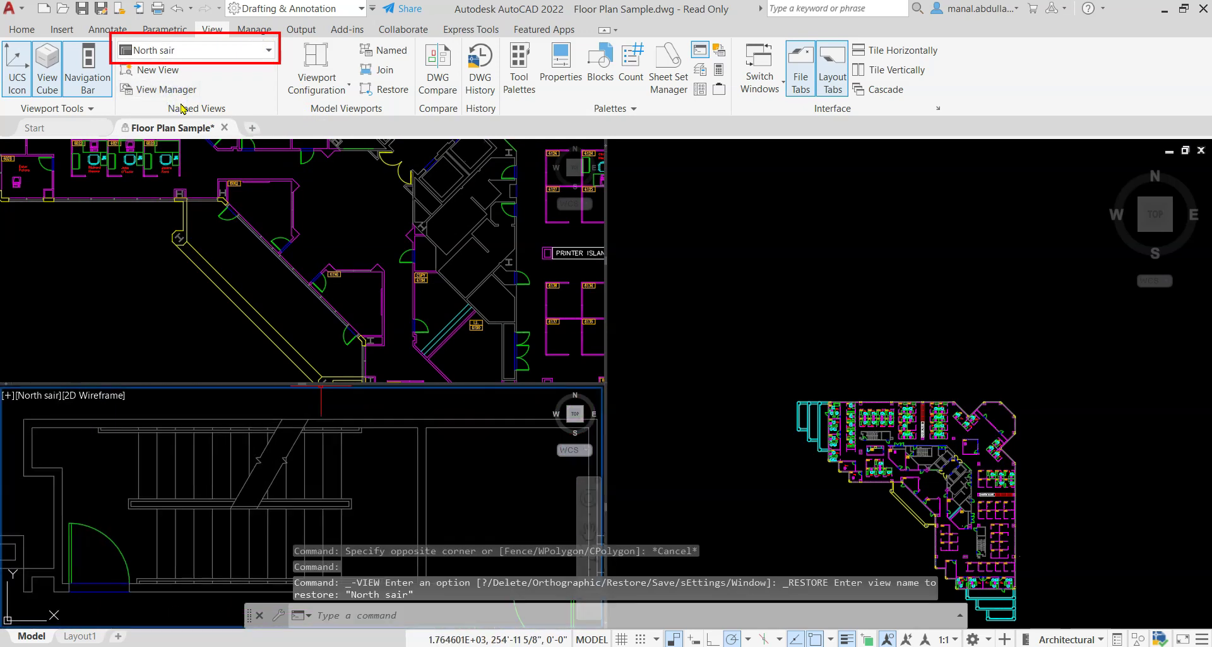
Restore the saved office6120 view in the large full-height viewport
{"action": "left_click", "coordinate": [845, 516]}
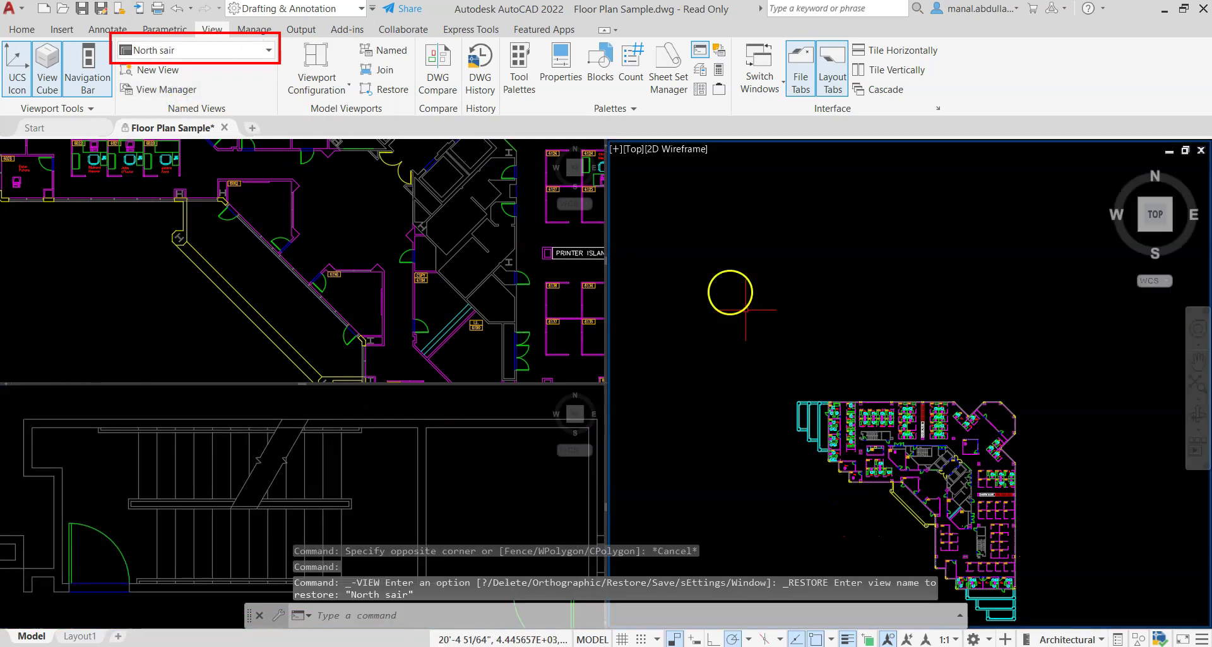
{"action": "left_click", "coordinate": [243, 52]}
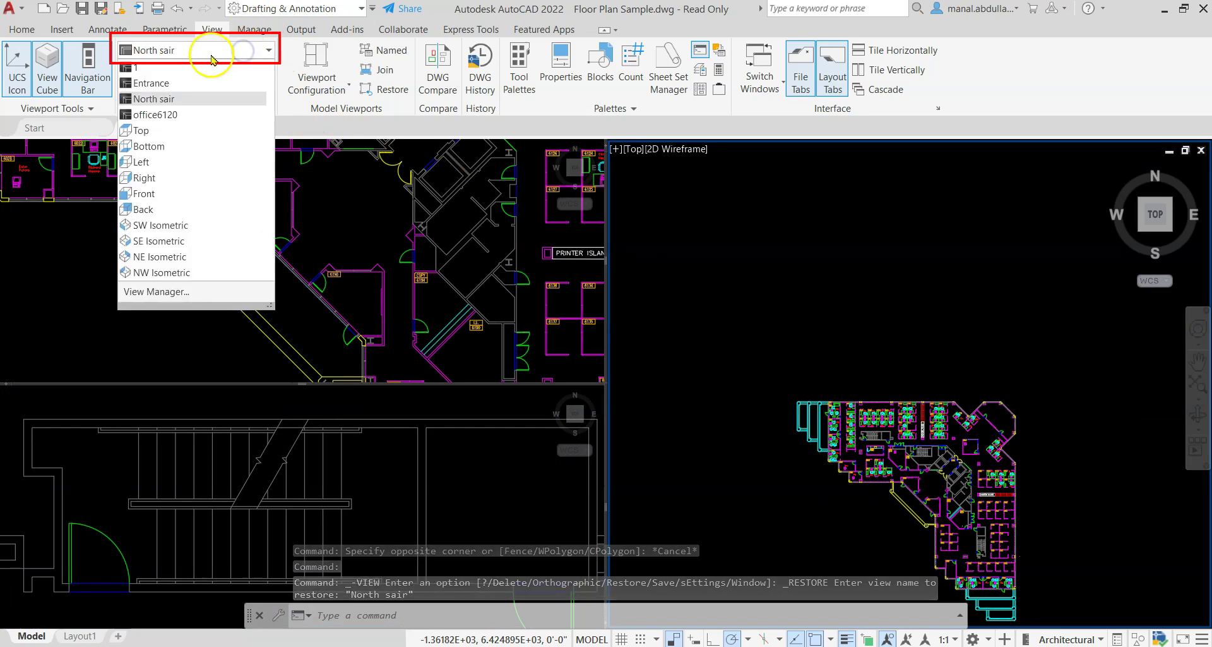
{"action": "left_click", "coordinate": [169, 108]}
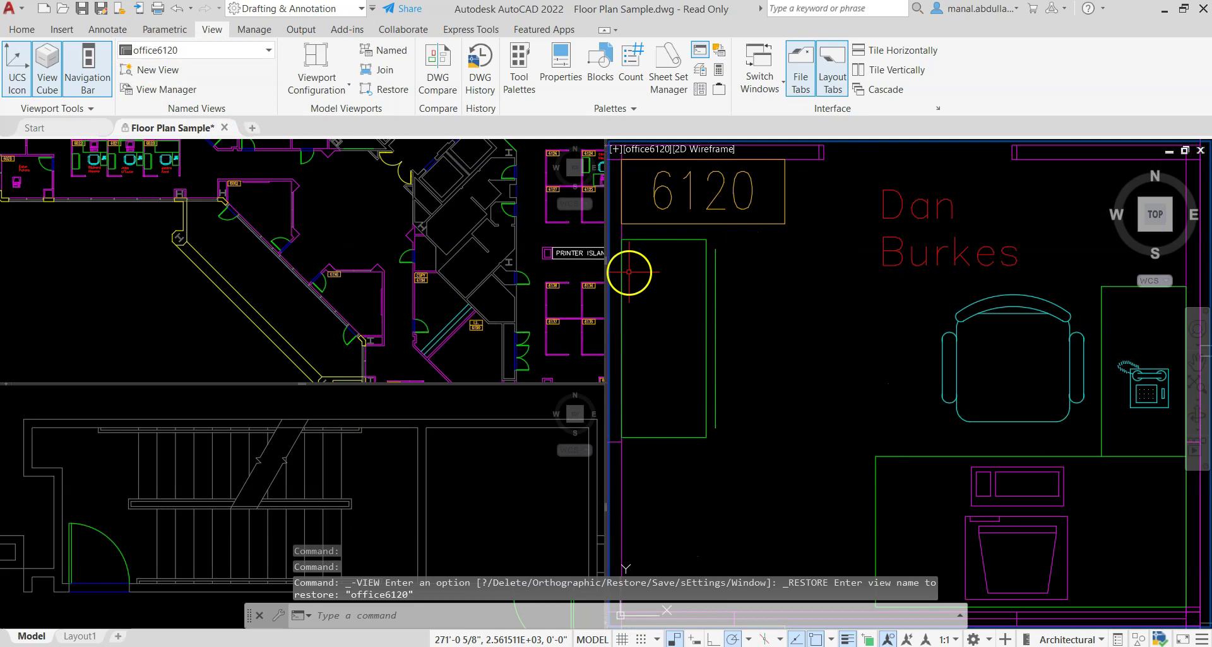
In the upper small viewport, examine Printer Island and offices 6123 to 6127 up close, and the surrounding floor plan
{"action": "middle_click_drag", "start_coordinate": [528, 298], "coordinate": [264, 304]}
{"action": "scroll", "coordinate": [387, 257], "scroll_direction": "up", "scroll_amount": 4}
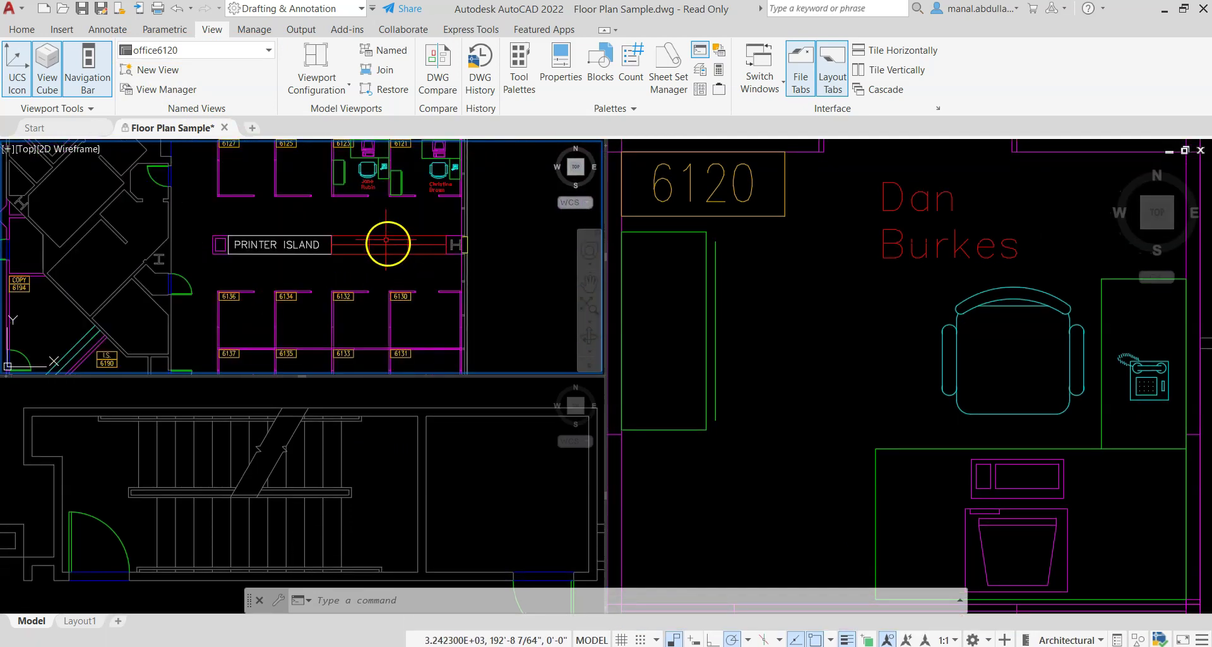
{"action": "middle_click_drag", "start_coordinate": [387, 238], "coordinate": [414, 329]}
{"action": "scroll", "coordinate": [379, 303], "scroll_direction": "up", "scroll_amount": 5}
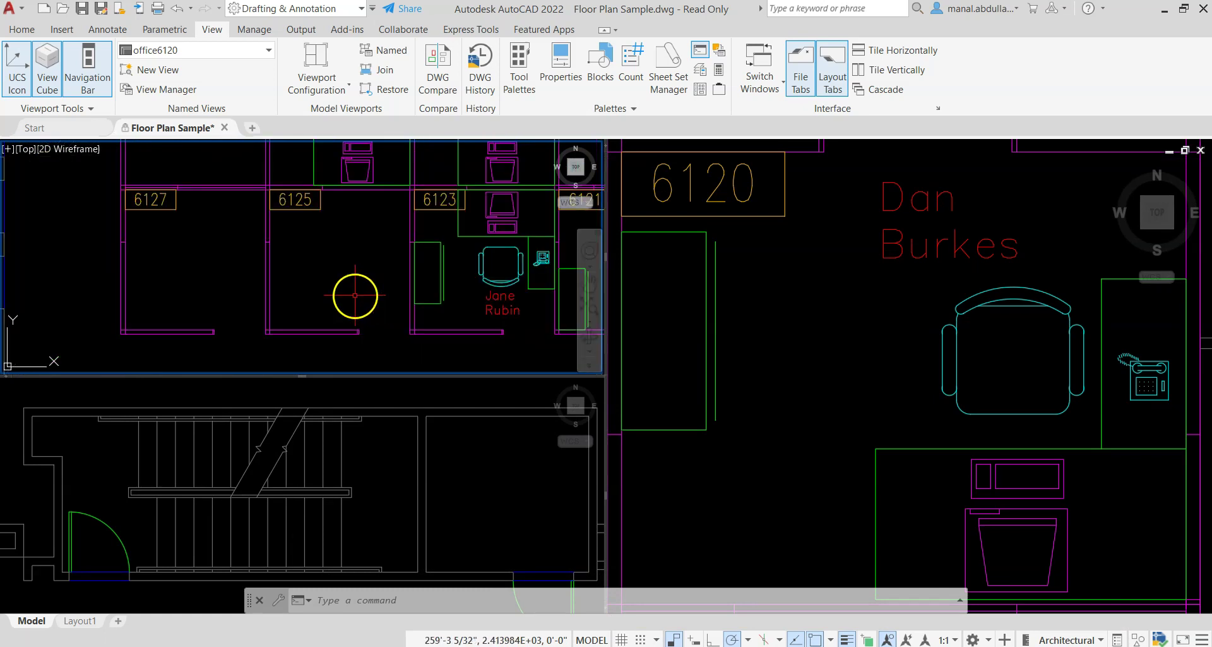
{"action": "middle_click_drag", "start_coordinate": [335, 269], "coordinate": [375, 273]}
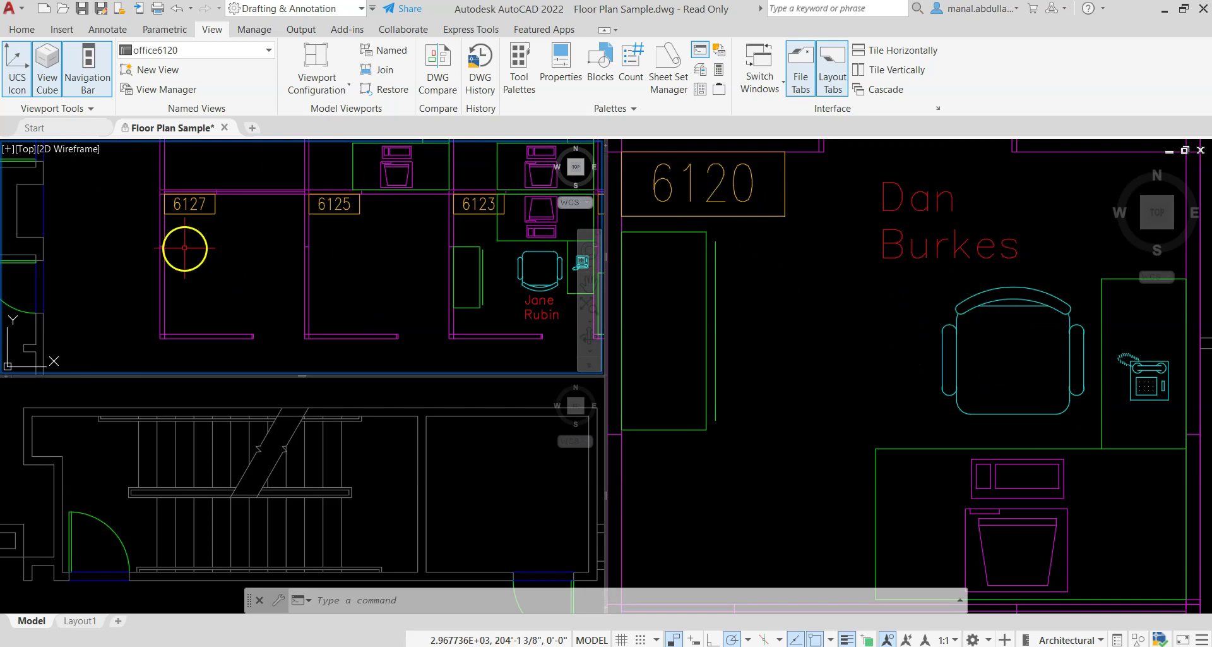
{"action": "scroll", "coordinate": [184, 248], "scroll_direction": "down", "scroll_amount": 8}
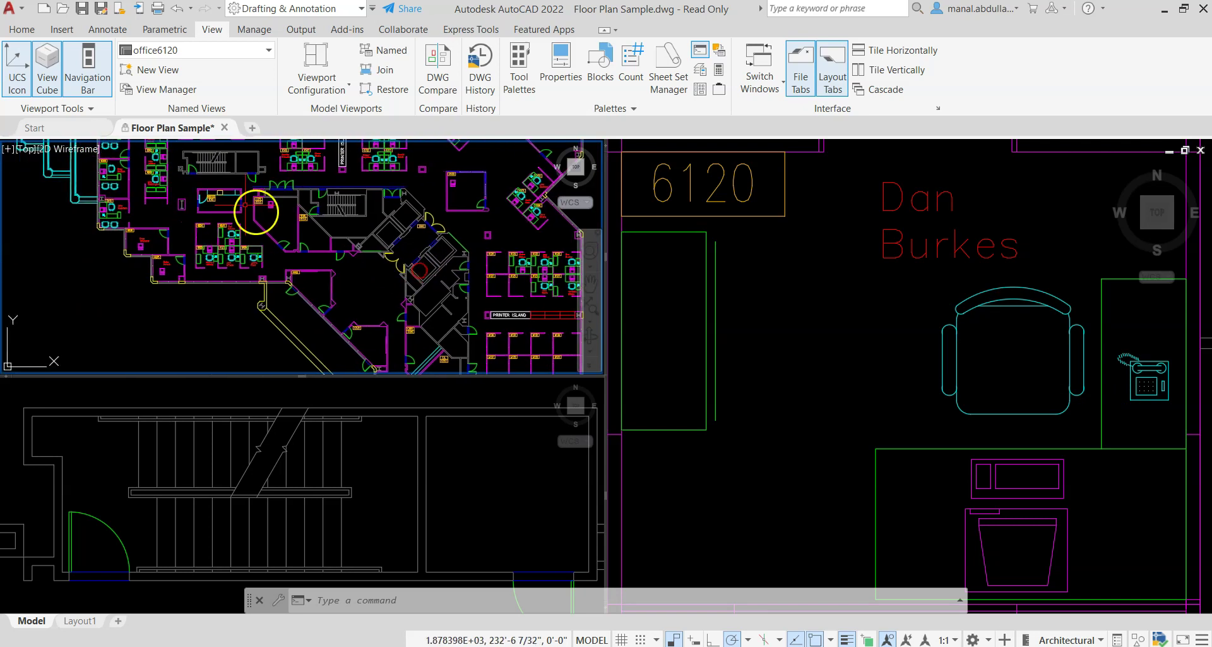
Draw a circle with a radius of about 1 foot inside office 6024, working in the upper small viewport
{"action": "scroll", "coordinate": [222, 252], "scroll_direction": "up", "scroll_amount": 8}
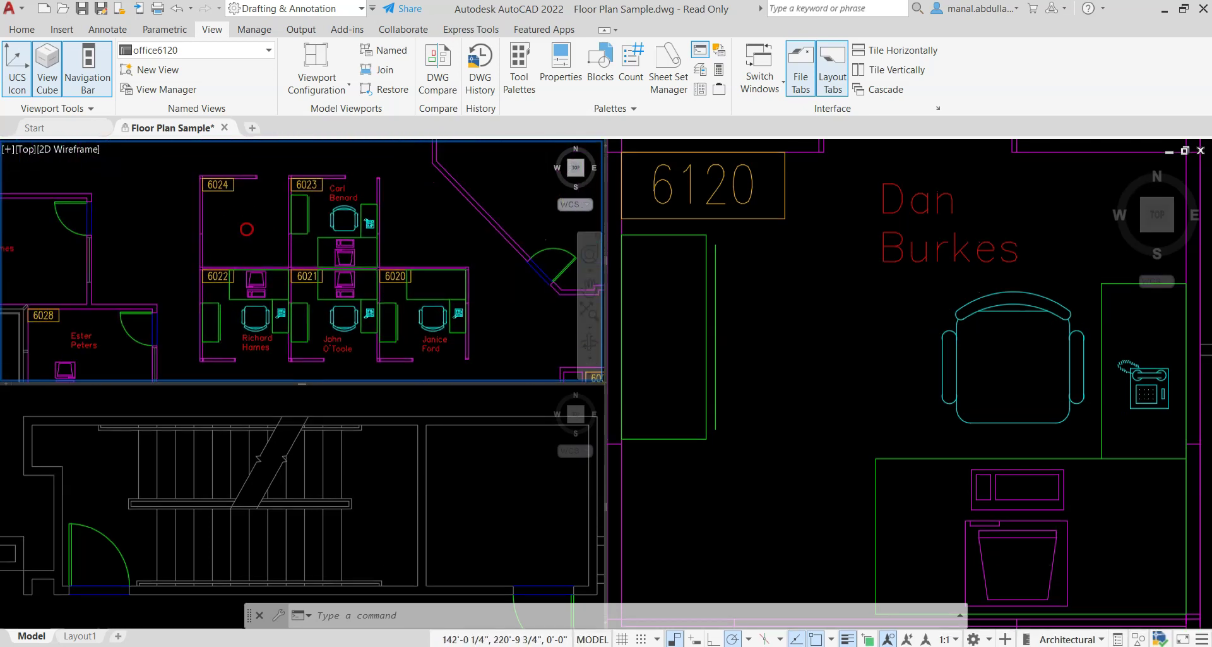
{"action": "middle_click_drag", "start_coordinate": [230, 246], "coordinate": [231, 217]}
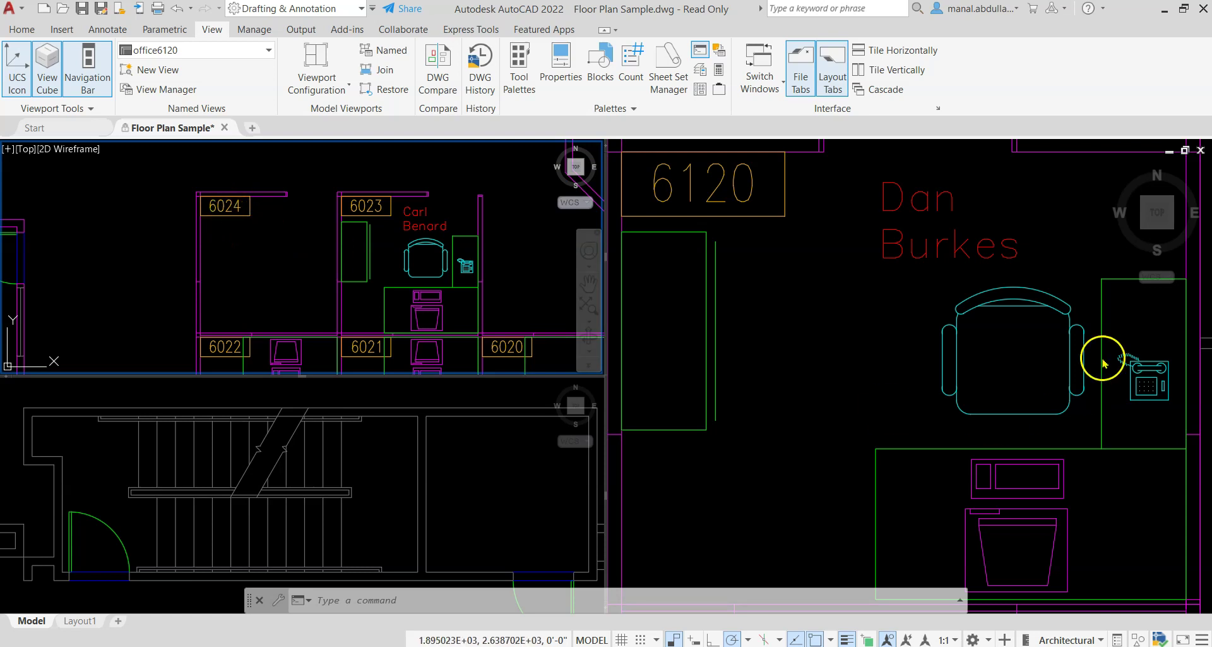
{"action": "scroll", "coordinate": [1007, 360], "scroll_direction": "down", "scroll_amount": 5}
{"action": "scroll", "coordinate": [988, 351], "scroll_direction": "up", "scroll_amount": 5}
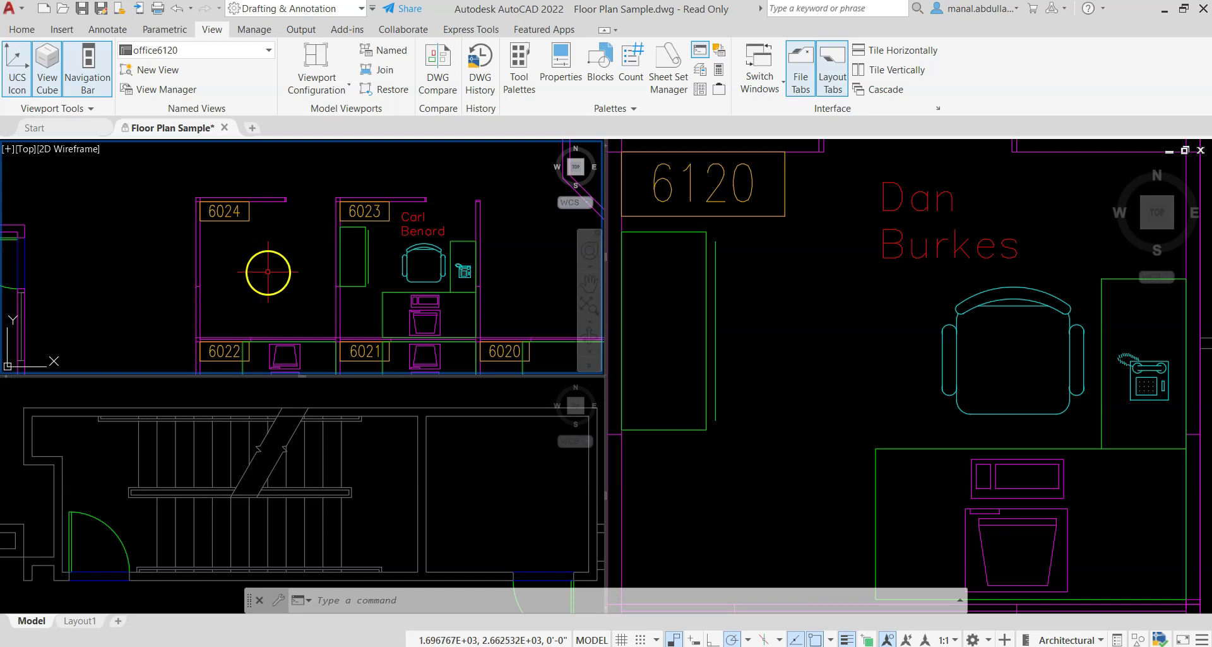
{"action": "left_click", "coordinate": [22, 30]}
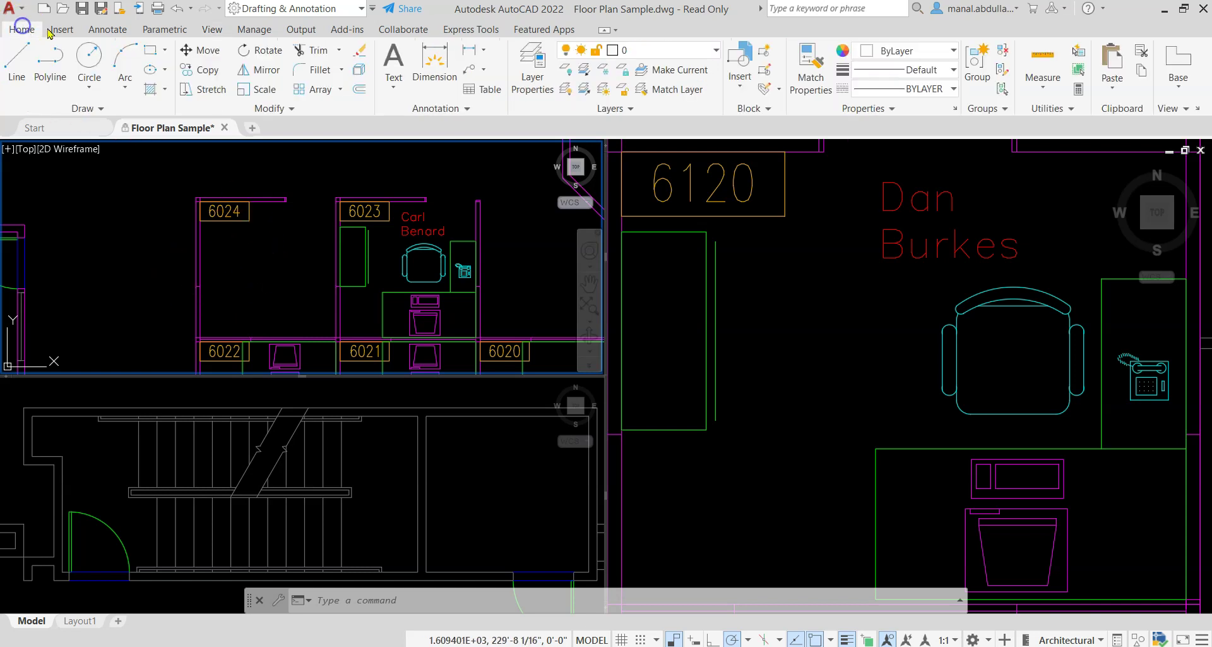
{"action": "left_click", "coordinate": [89, 56]}
{"action": "left_click", "coordinate": [257, 261]}
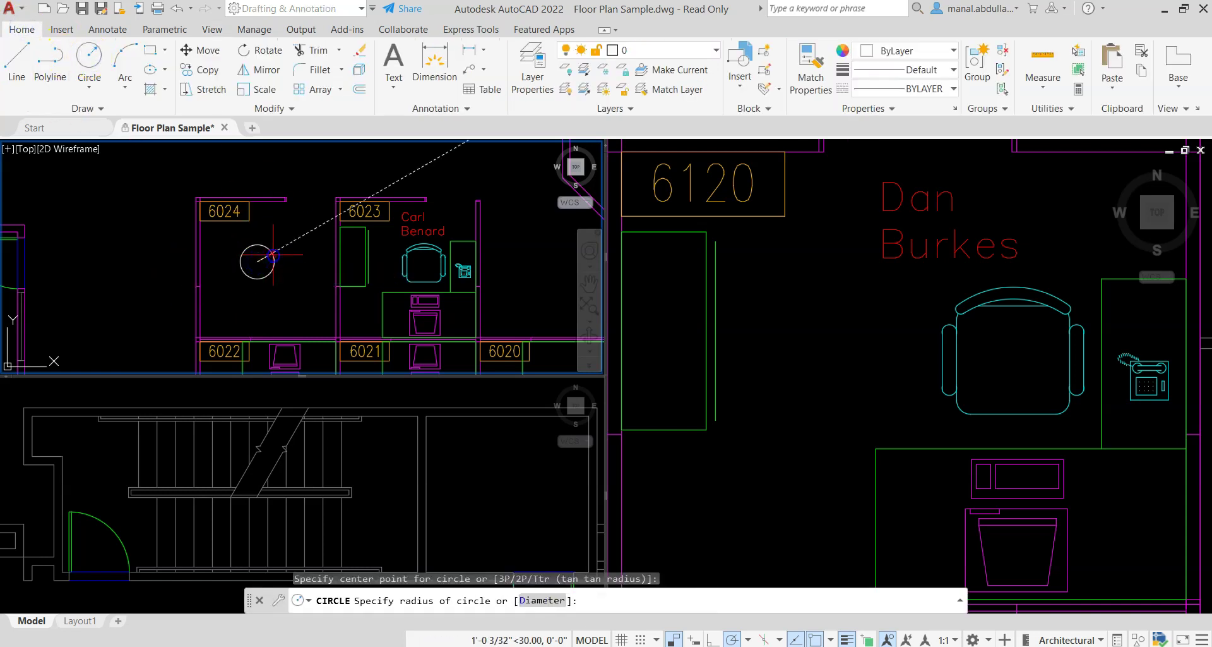
{"action": "left_click", "coordinate": [265, 278]}
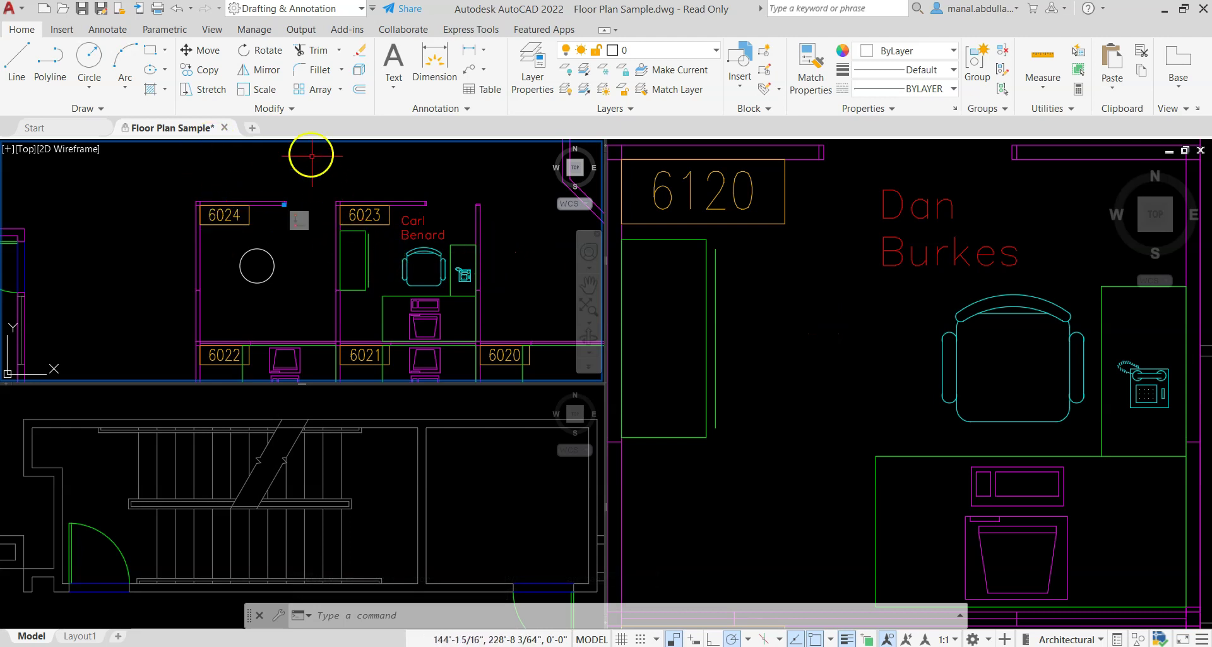
Restore the saved North sair view in the upper small viewport
{"action": "left_click", "coordinate": [212, 30]}
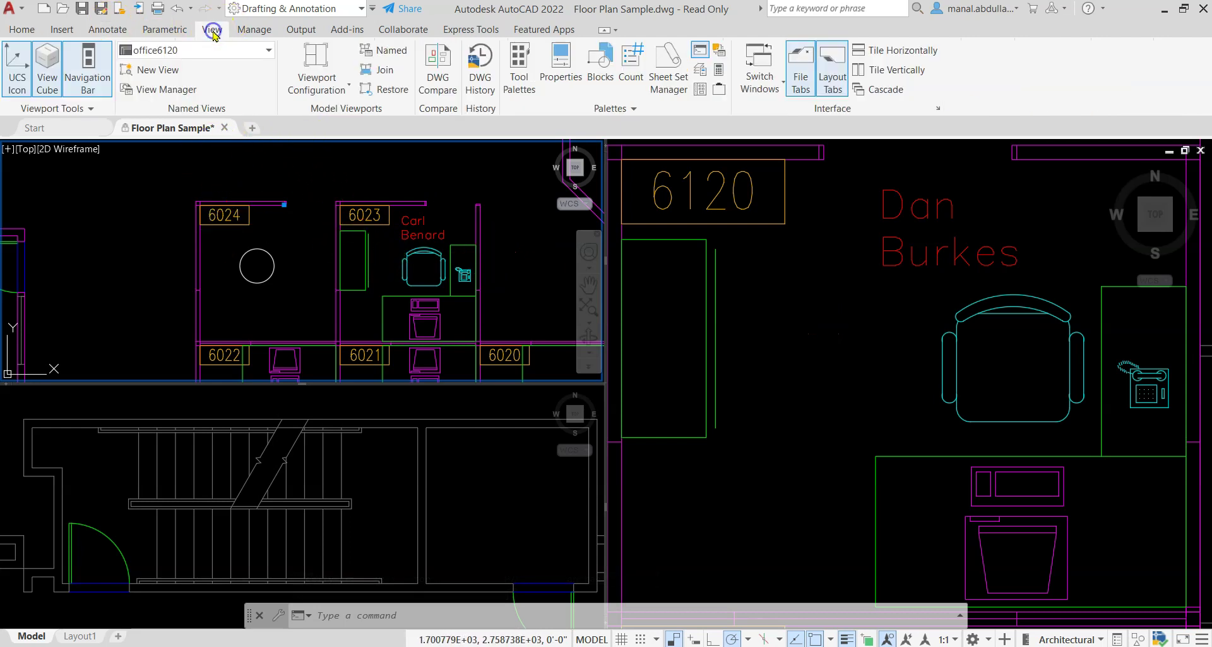
{"action": "left_click", "coordinate": [246, 55]}
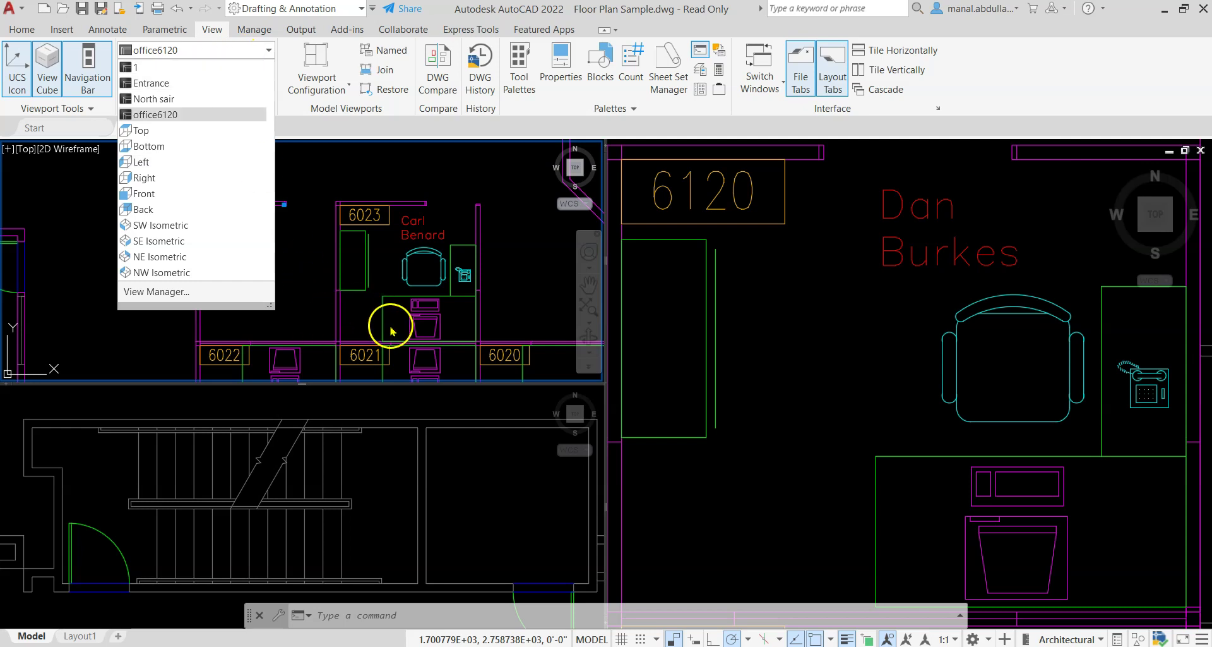
{"action": "left_click", "coordinate": [162, 99]}
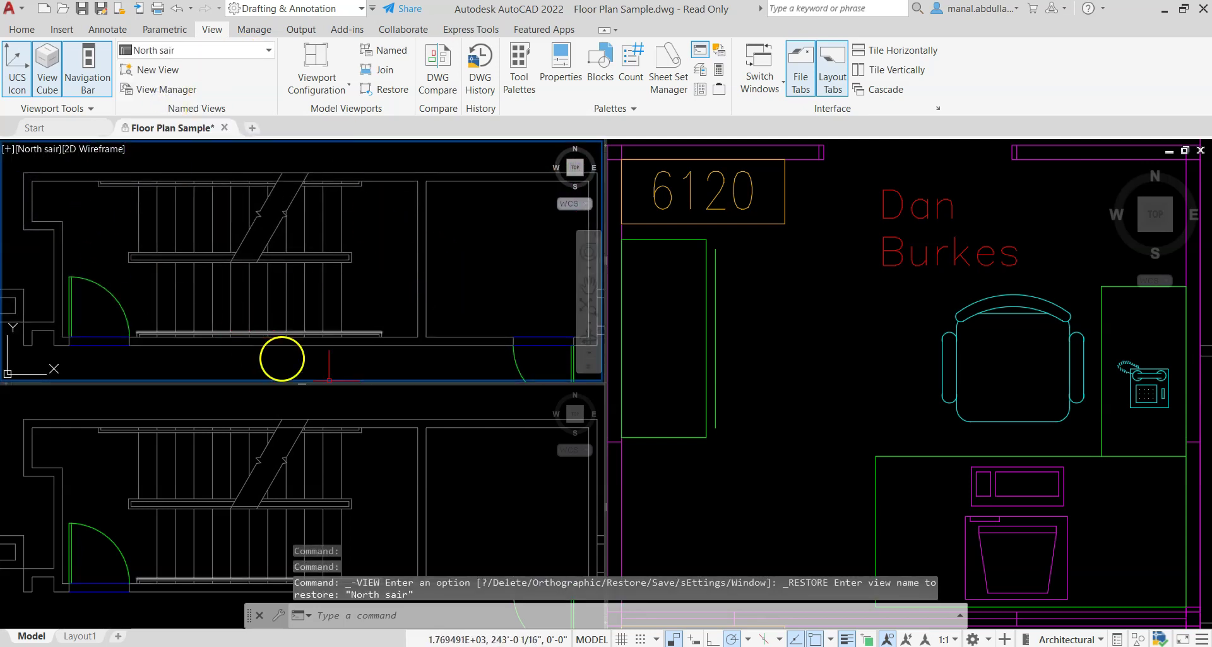
Restore the saved Entrance view in the lower small viewport
{"action": "left_click", "coordinate": [453, 507]}
{"action": "left_click", "coordinate": [255, 49]}
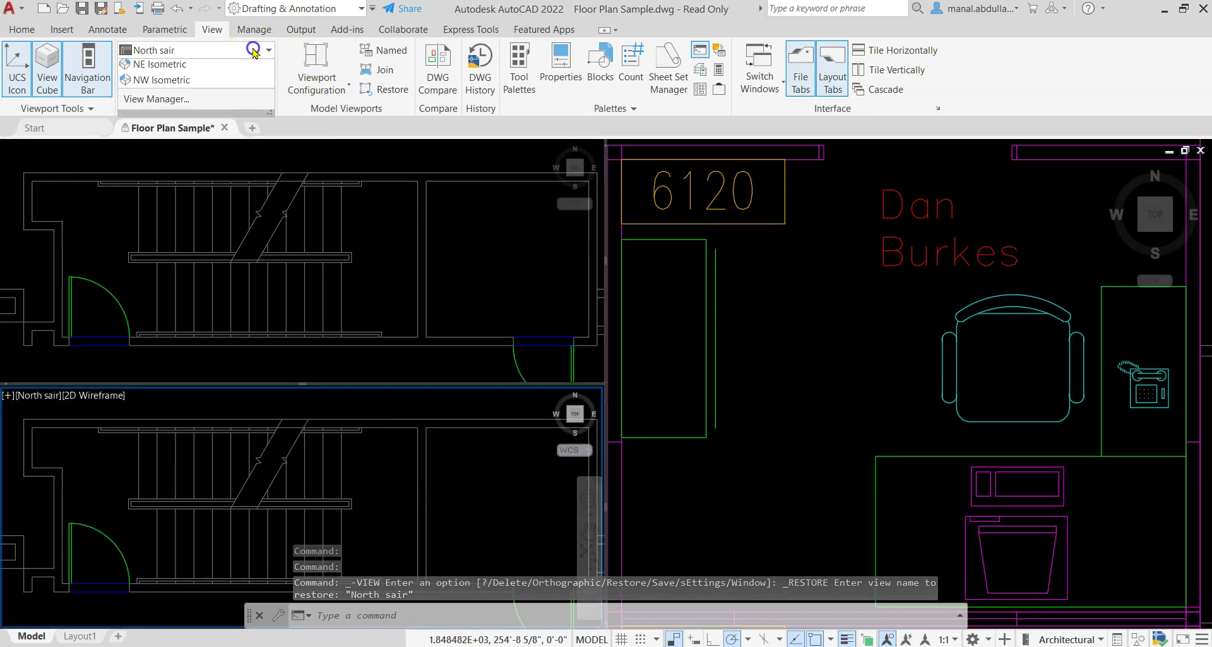
{"action": "left_click", "coordinate": [164, 86]}
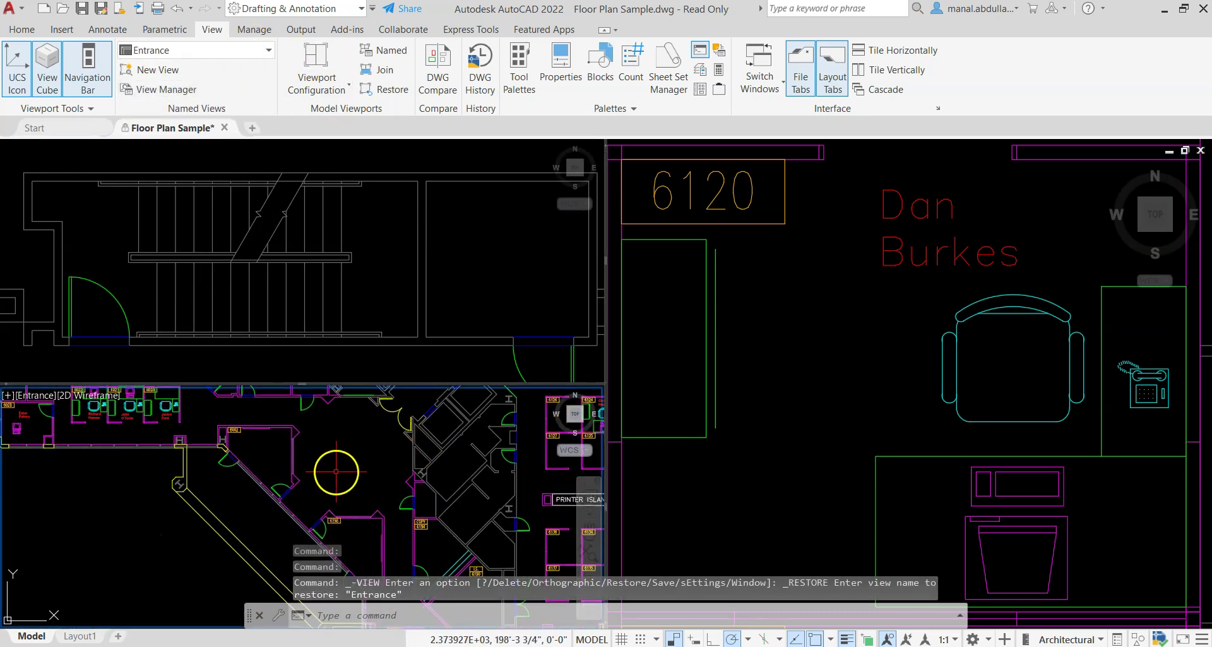
Switch model space to the Single viewport configuration and display the whole floor plan
{"action": "left_click", "coordinate": [346, 89]}
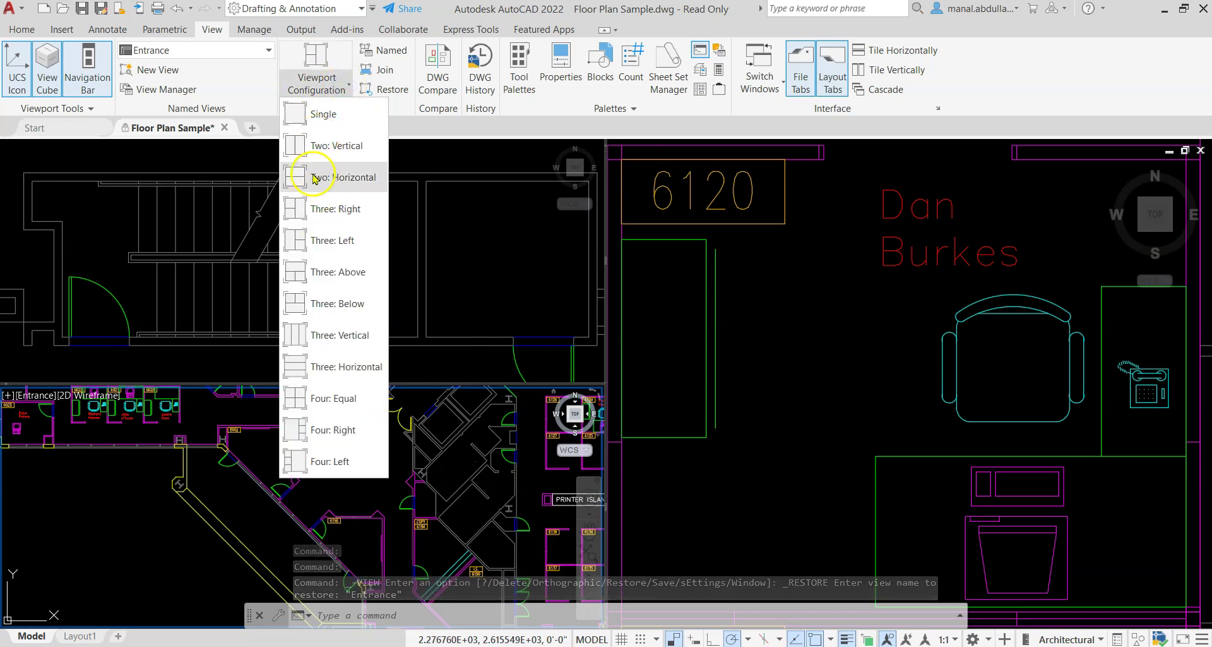
{"action": "left_click", "coordinate": [340, 114]}
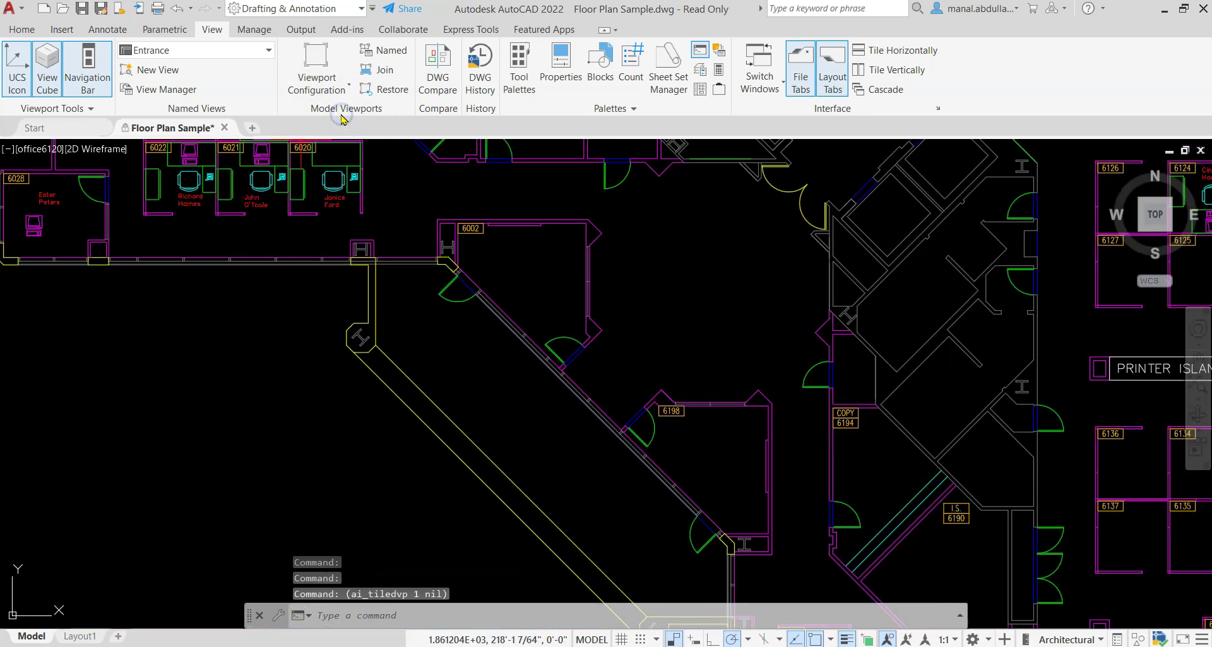
{"action": "scroll", "coordinate": [720, 329], "scroll_direction": "down", "scroll_amount": 6}
{"action": "middle_click_drag", "start_coordinate": [777, 303], "coordinate": [679, 310]}
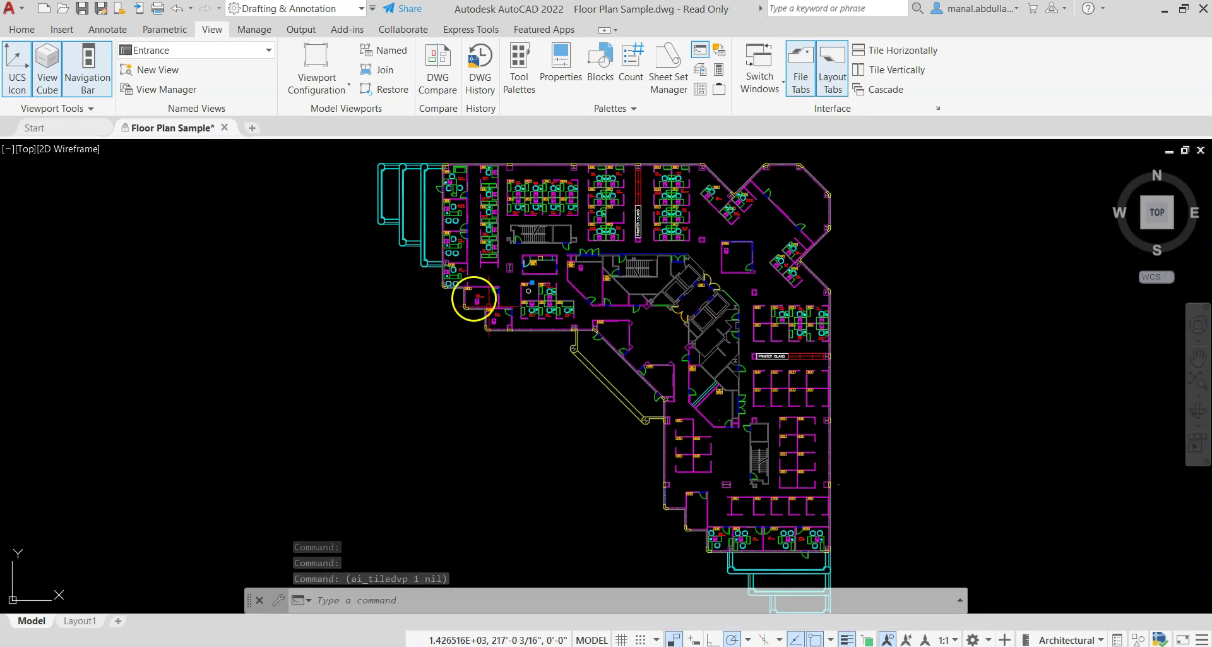
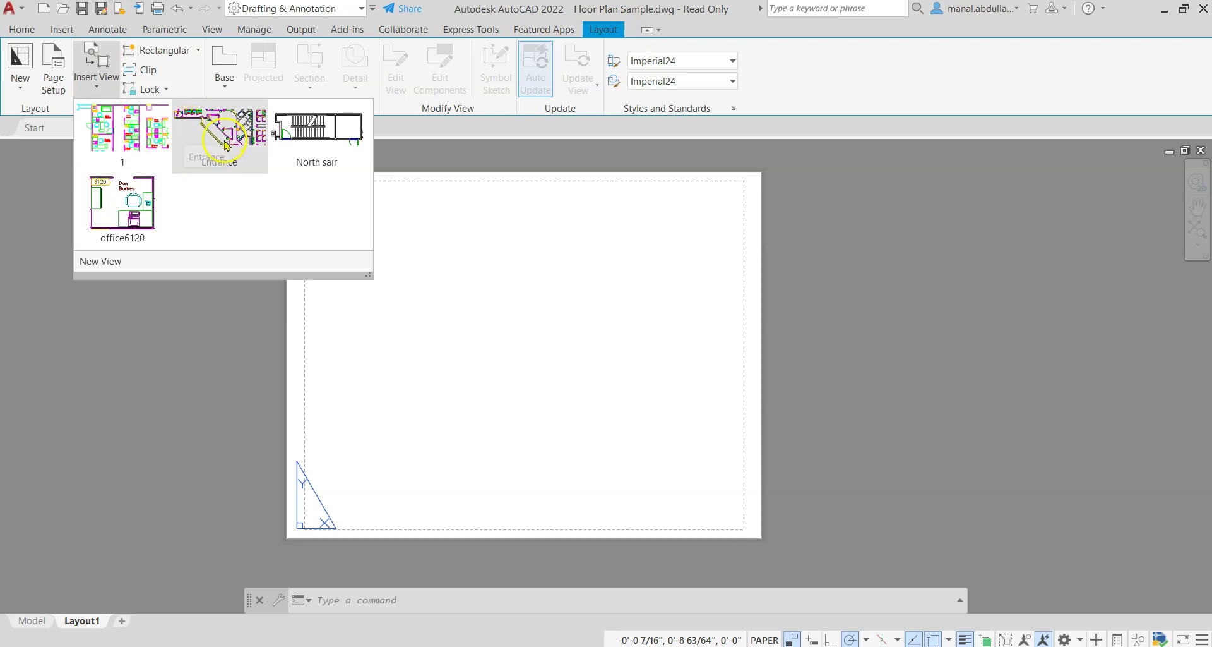
Insert the named views Entrance and North sair side by side in the upper half of the Layout1 sheet, Entrance first
{"action": "left_click", "coordinate": [225, 142]}
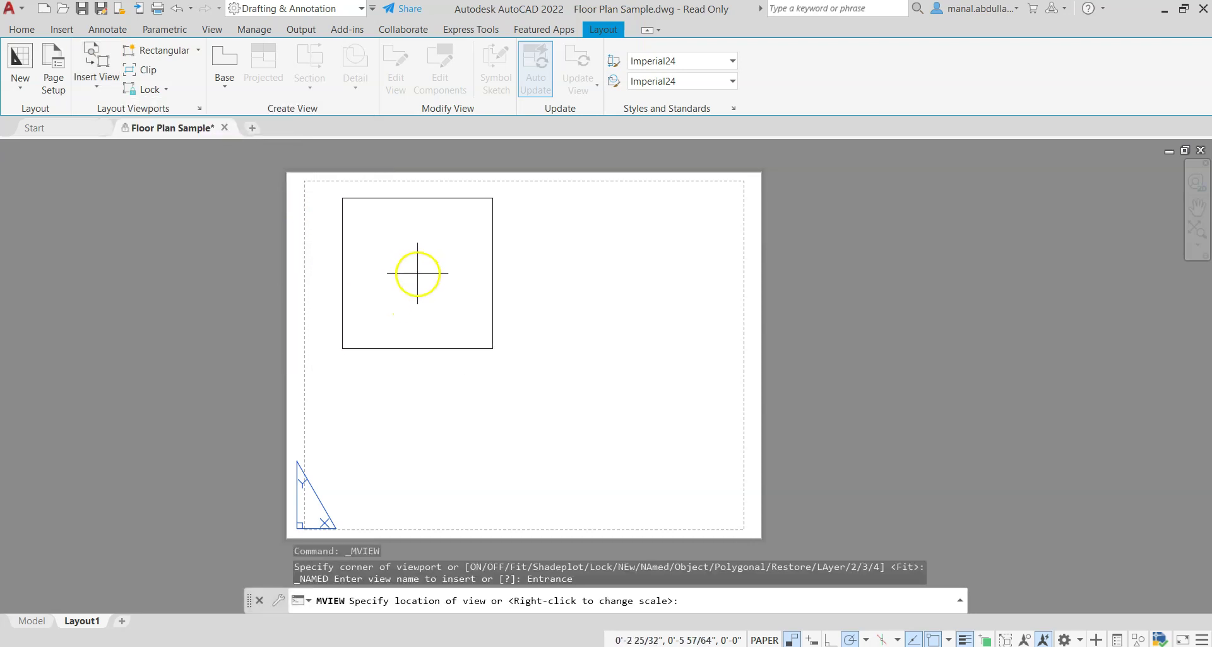
{"action": "left_click", "coordinate": [401, 272]}
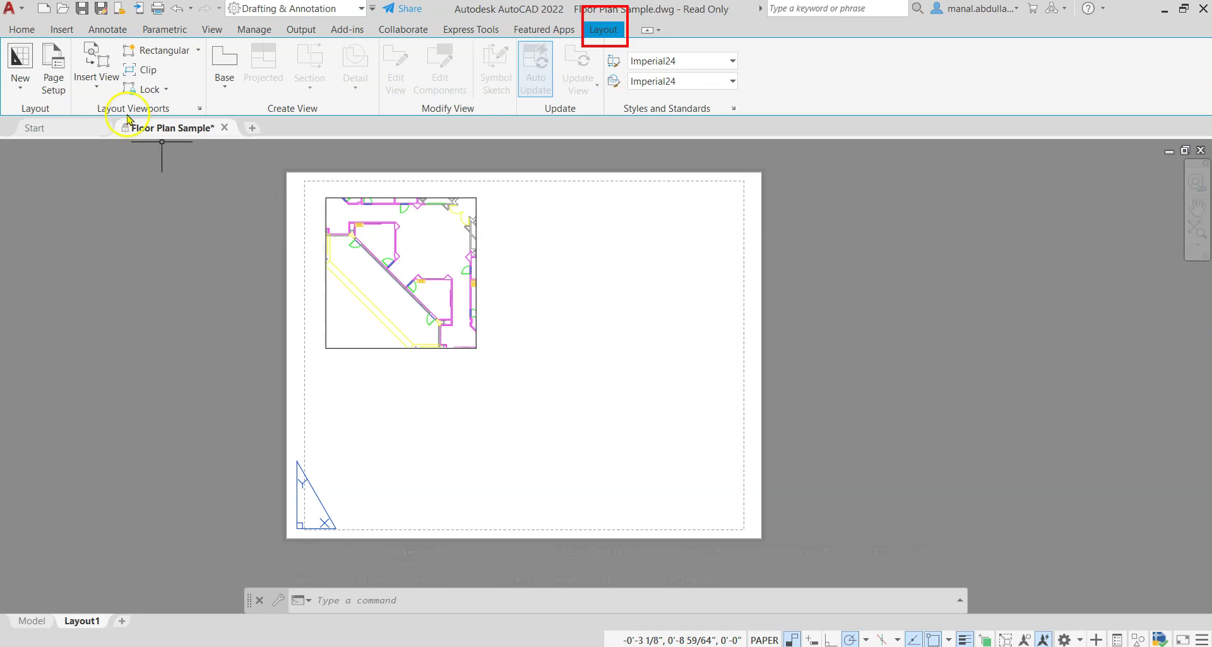
{"action": "left_click", "coordinate": [97, 89]}
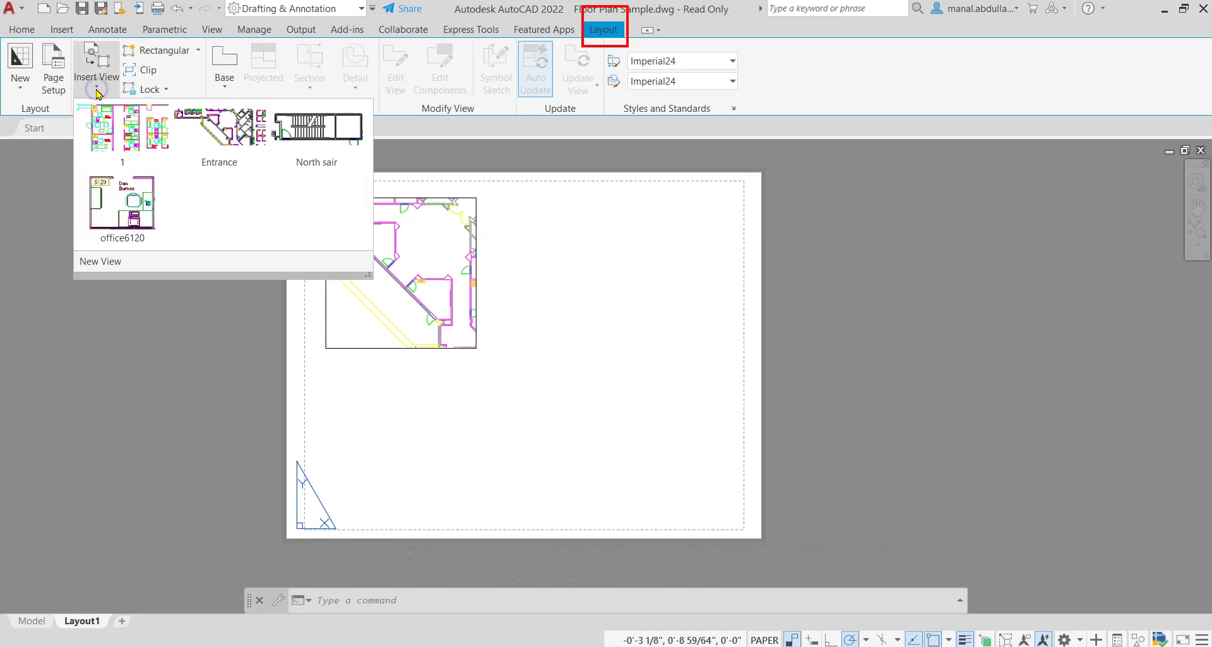
{"action": "left_click", "coordinate": [315, 139]}
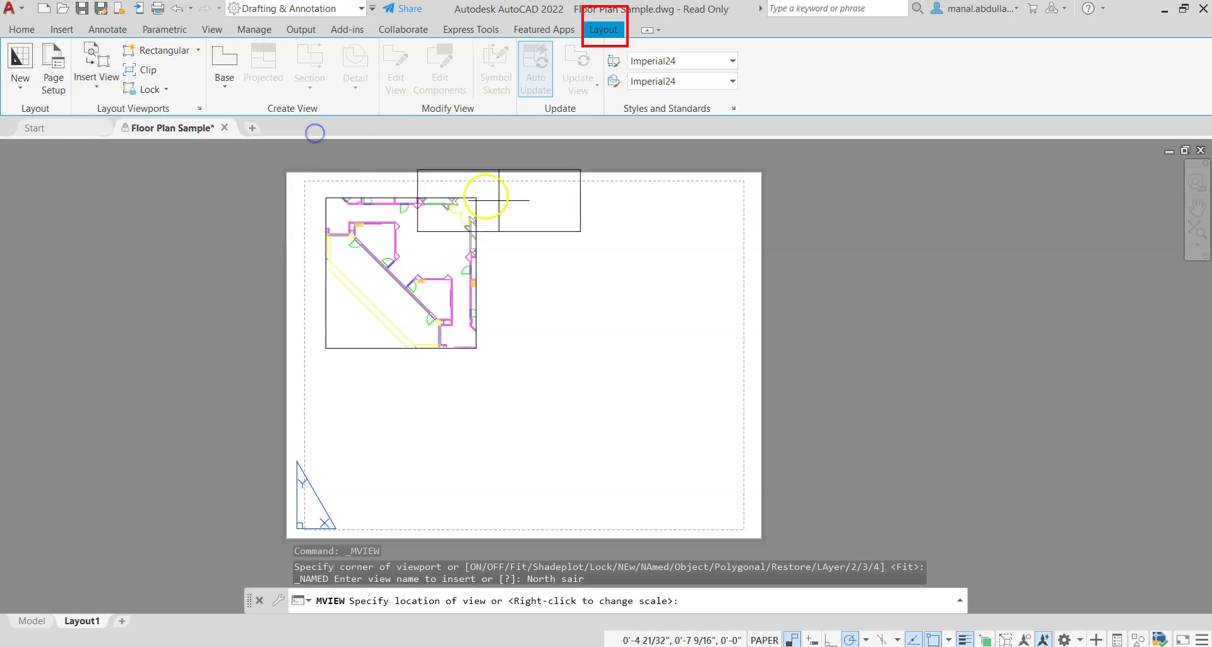
{"action": "left_click", "coordinate": [610, 274]}
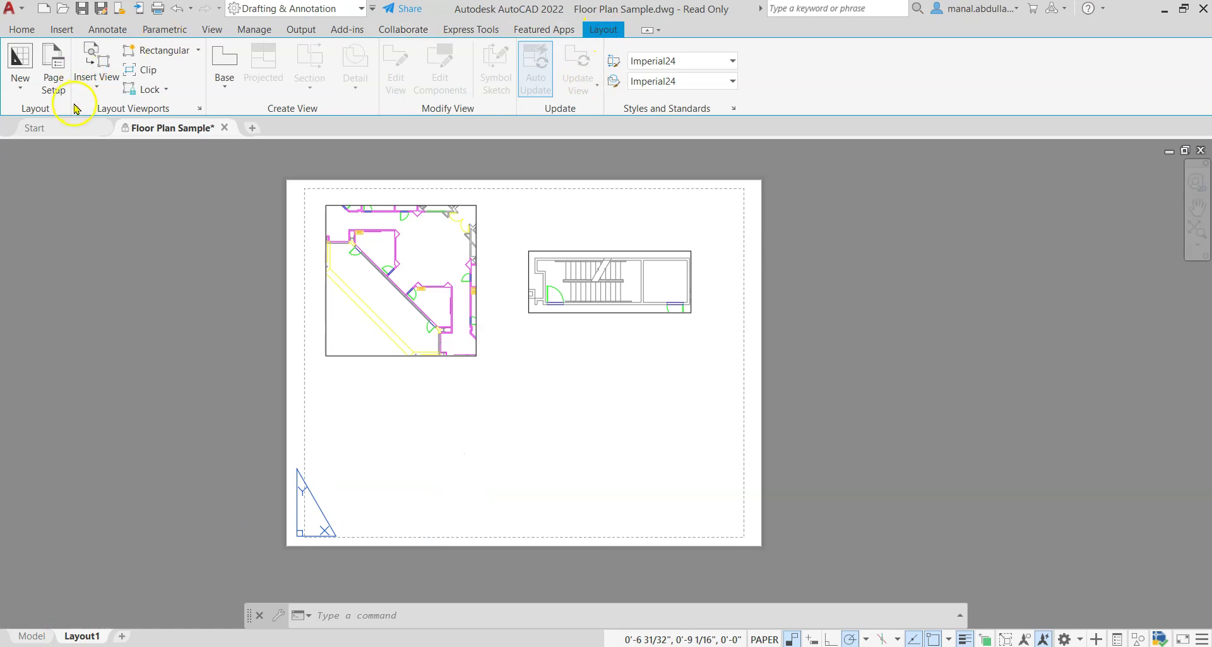
Create a wide rectangular viewport across the lower half of the sheet, below the two inserted views
{"action": "left_click", "coordinate": [91, 88]}
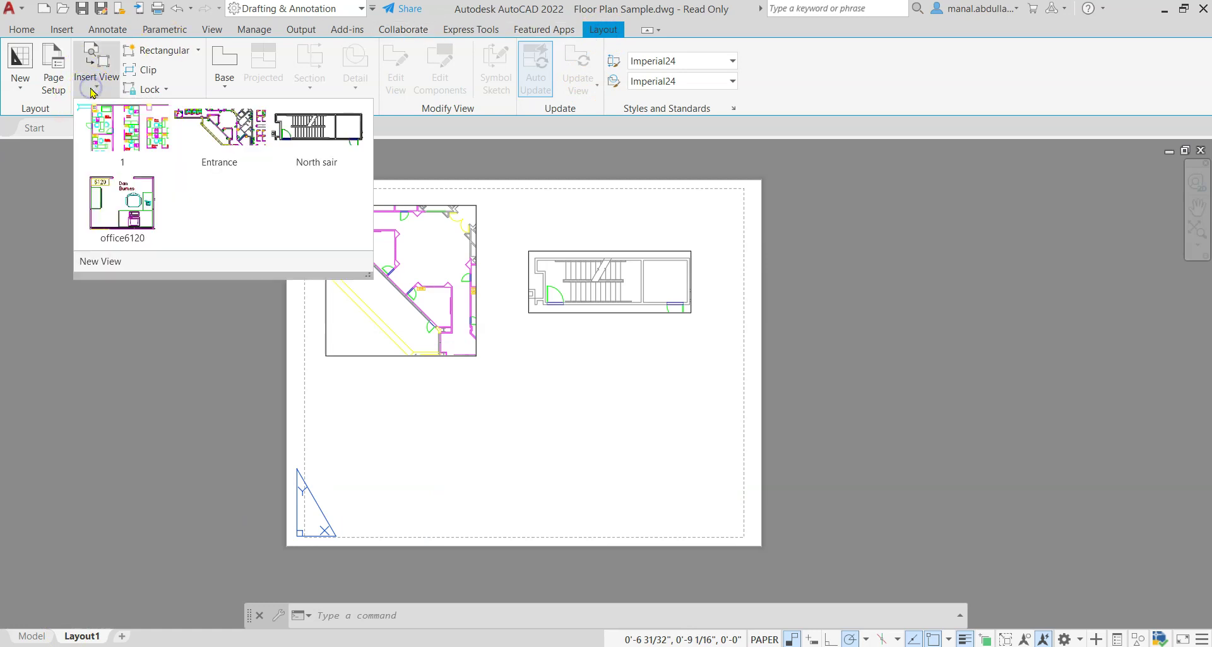
{"action": "left_click", "coordinate": [164, 52]}
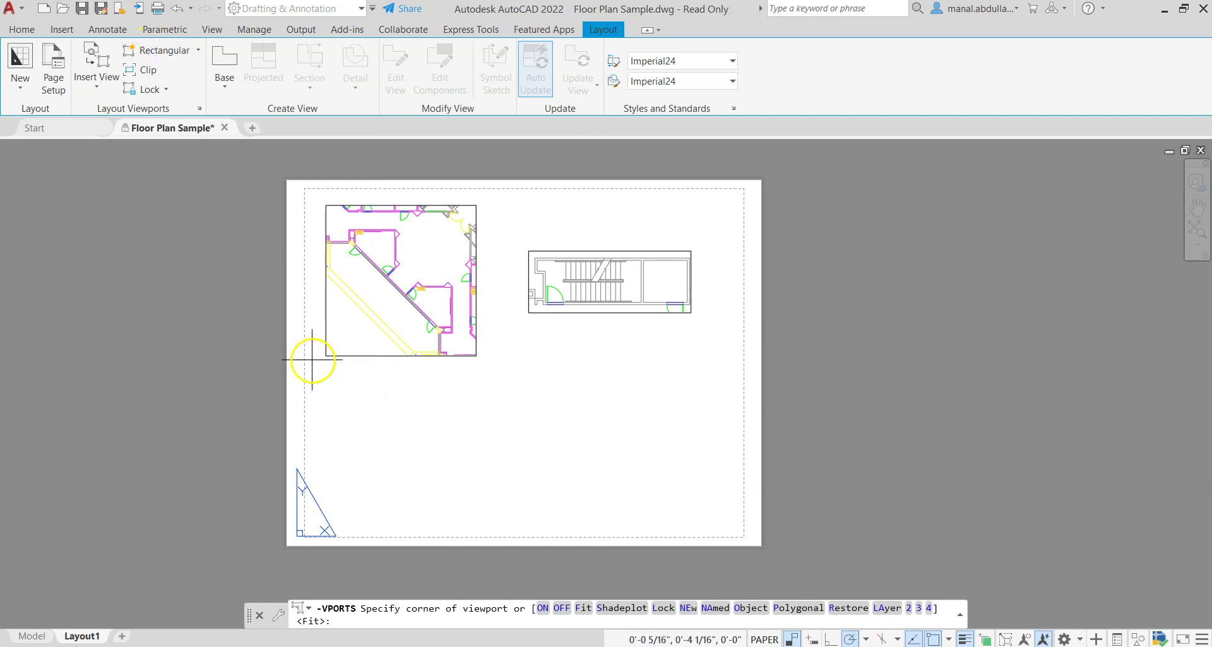
{"action": "left_click", "coordinate": [345, 373]}
{"action": "left_click", "coordinate": [700, 520]}
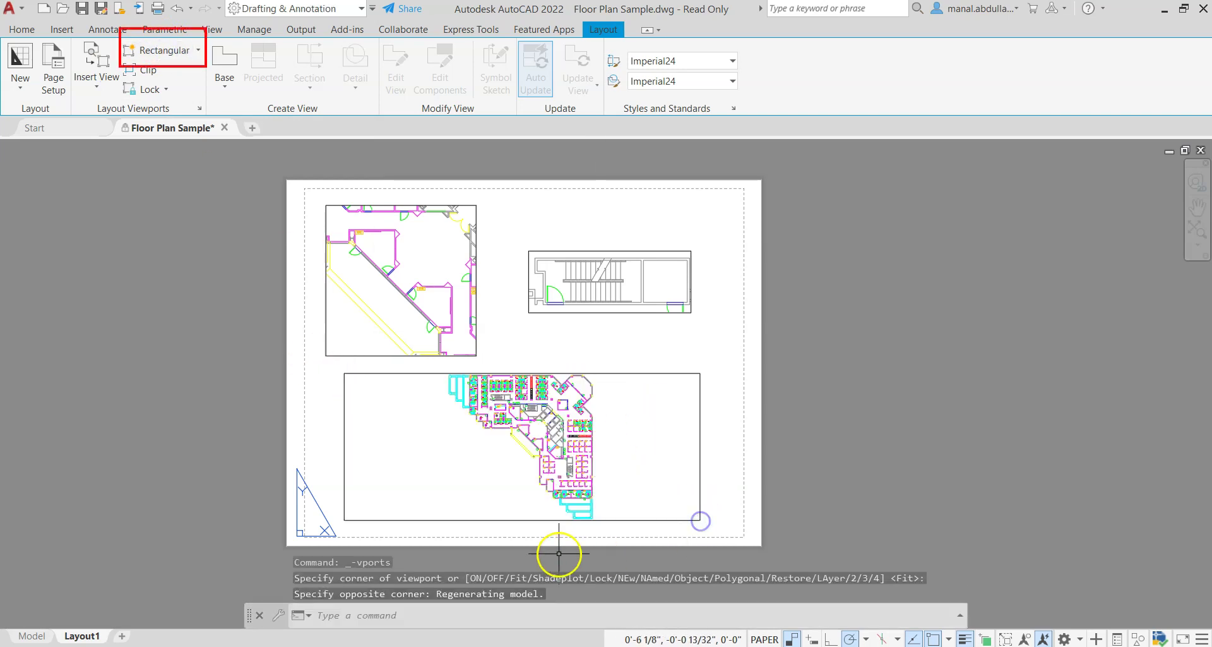
{"action": "left_click", "coordinate": [198, 50]}
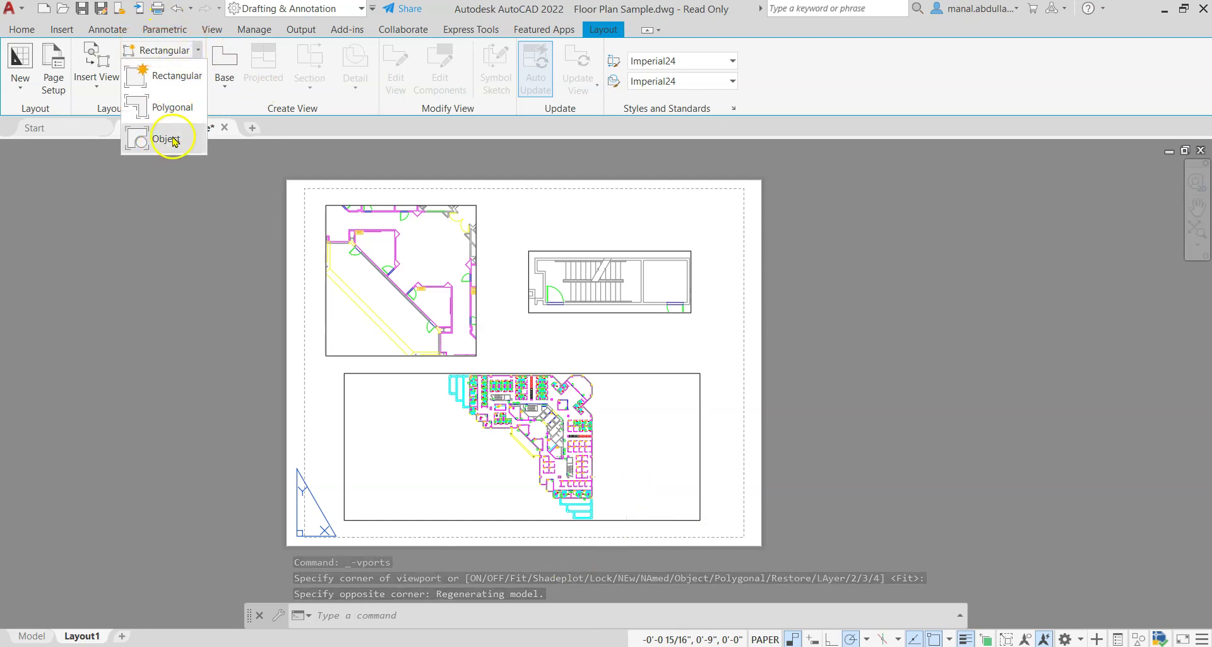
{"action": "left_click", "coordinate": [172, 78]}
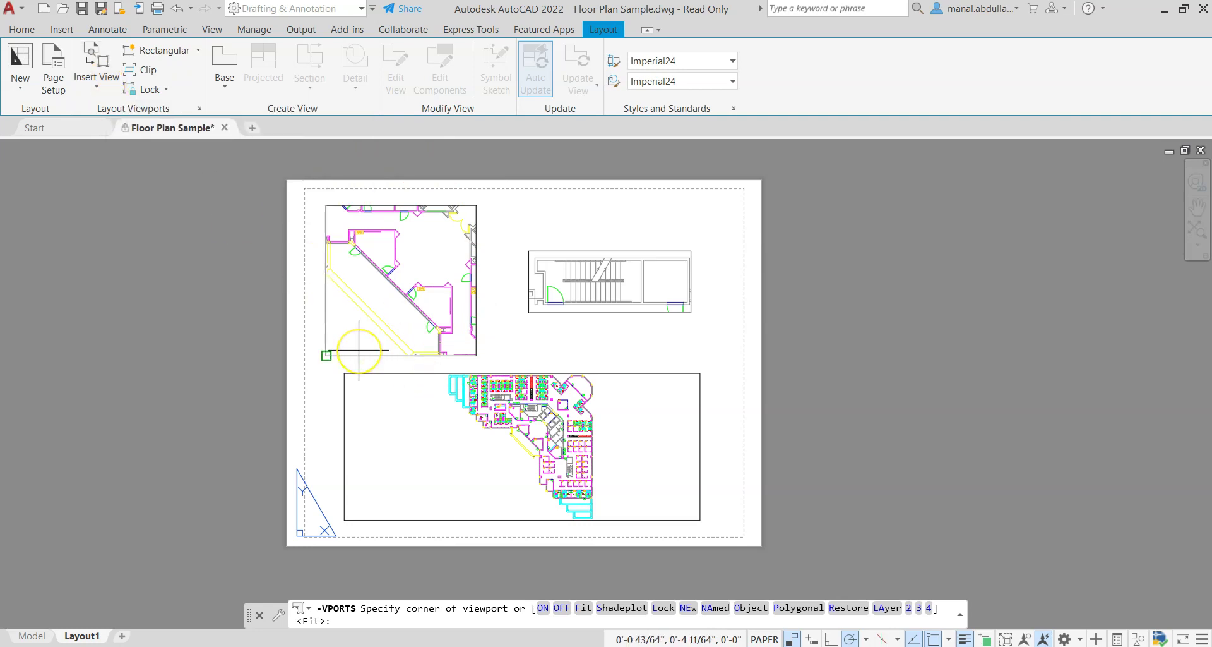
{"action": "key", "text": "Escape"}
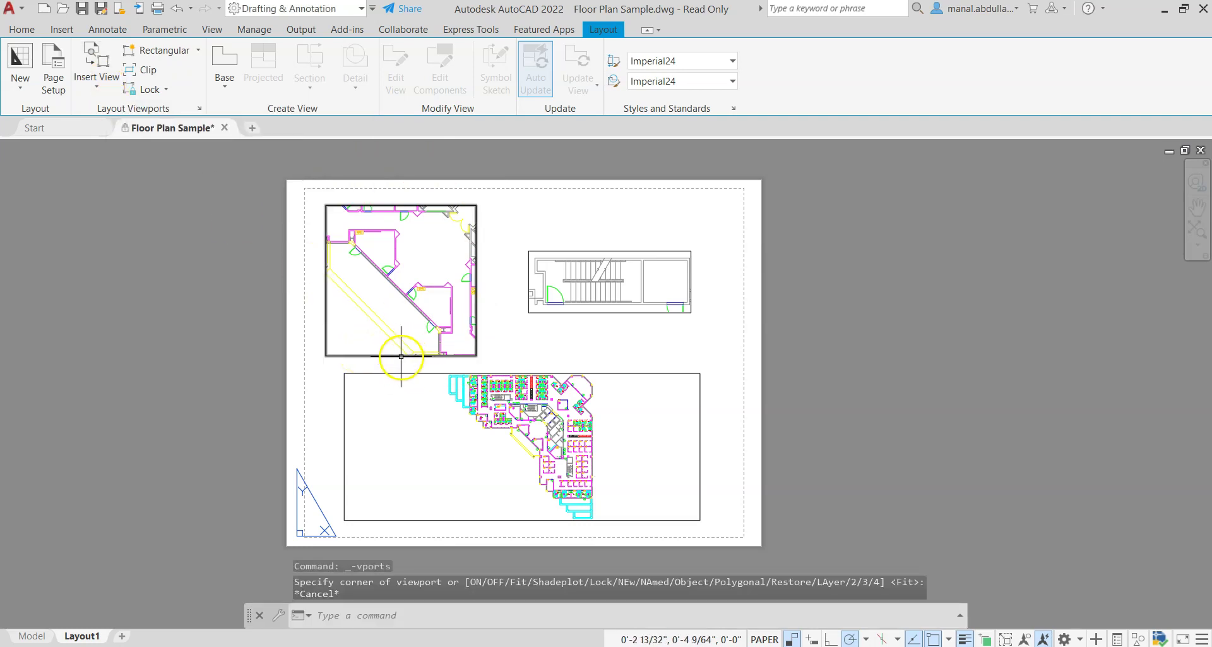
Check the lock state and scale of the Entrance viewport and of the wide rectangular viewport
{"action": "left_click", "coordinate": [401, 355]}
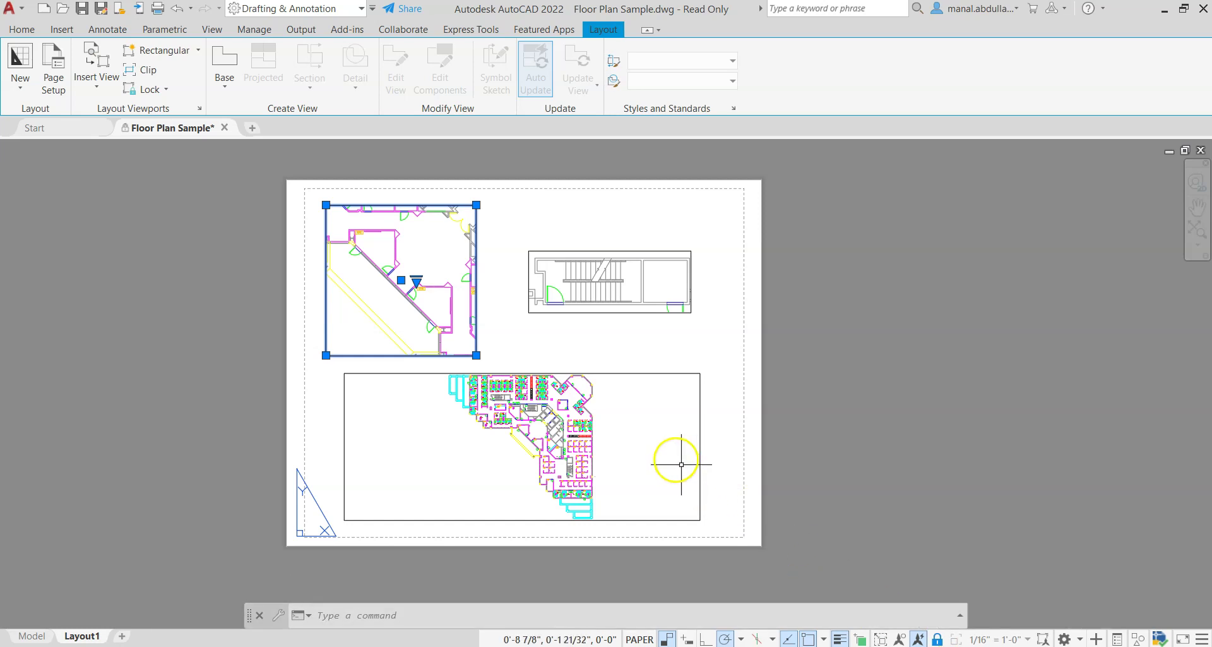
{"action": "key", "text": "Escape"}
{"action": "left_click", "coordinate": [621, 374]}
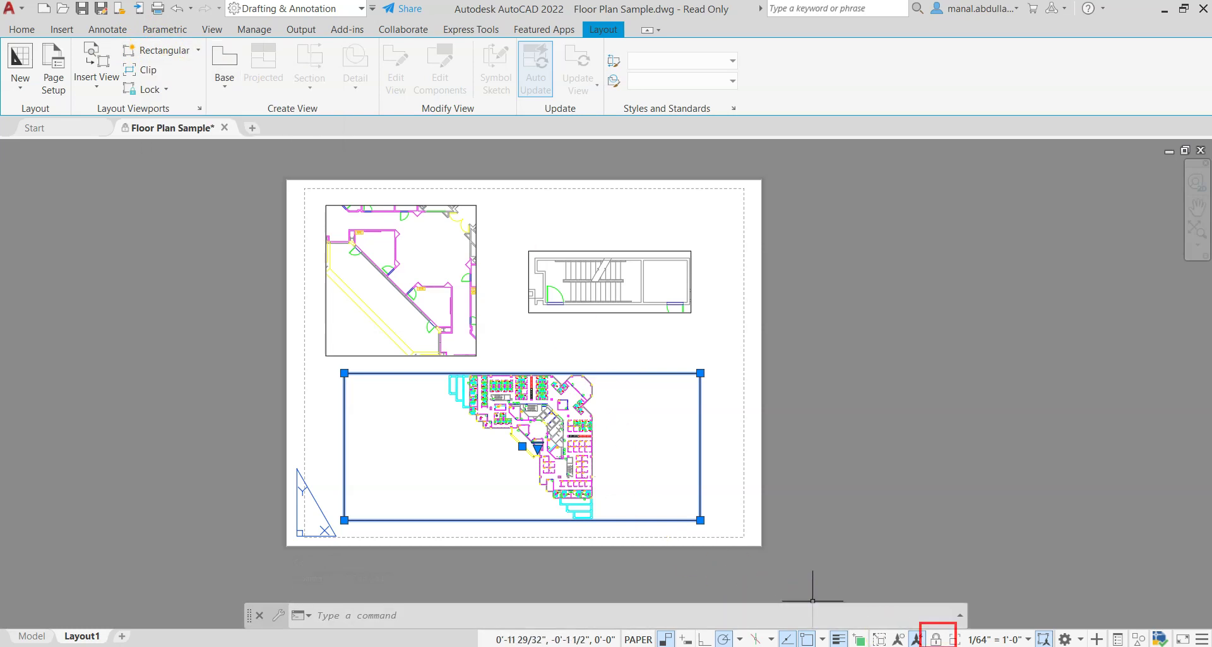
Inside the wide rectangular viewport, enlarge the northern part of the floor plan, lock the viewport and return to paper space
{"action": "double_click", "coordinate": [649, 433]}
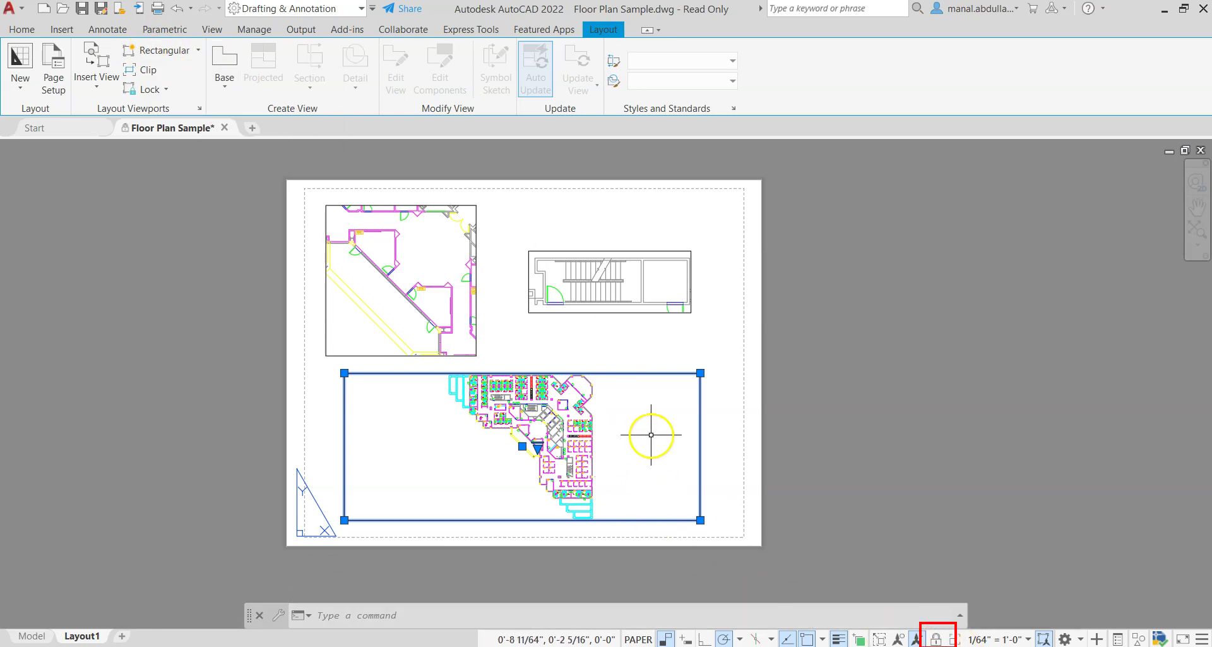
{"action": "scroll", "coordinate": [614, 429], "scroll_direction": "up", "scroll_amount": 2}
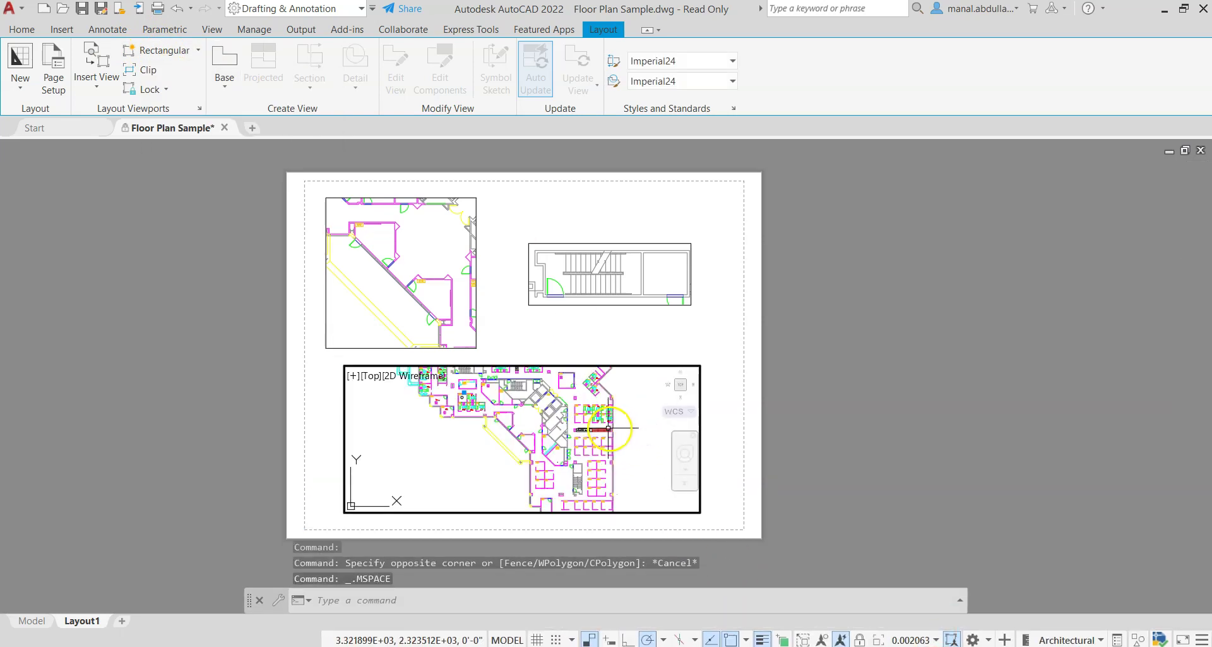
{"action": "middle_click_drag", "start_coordinate": [631, 409], "coordinate": [534, 441]}
{"action": "left_click", "coordinate": [863, 640]}
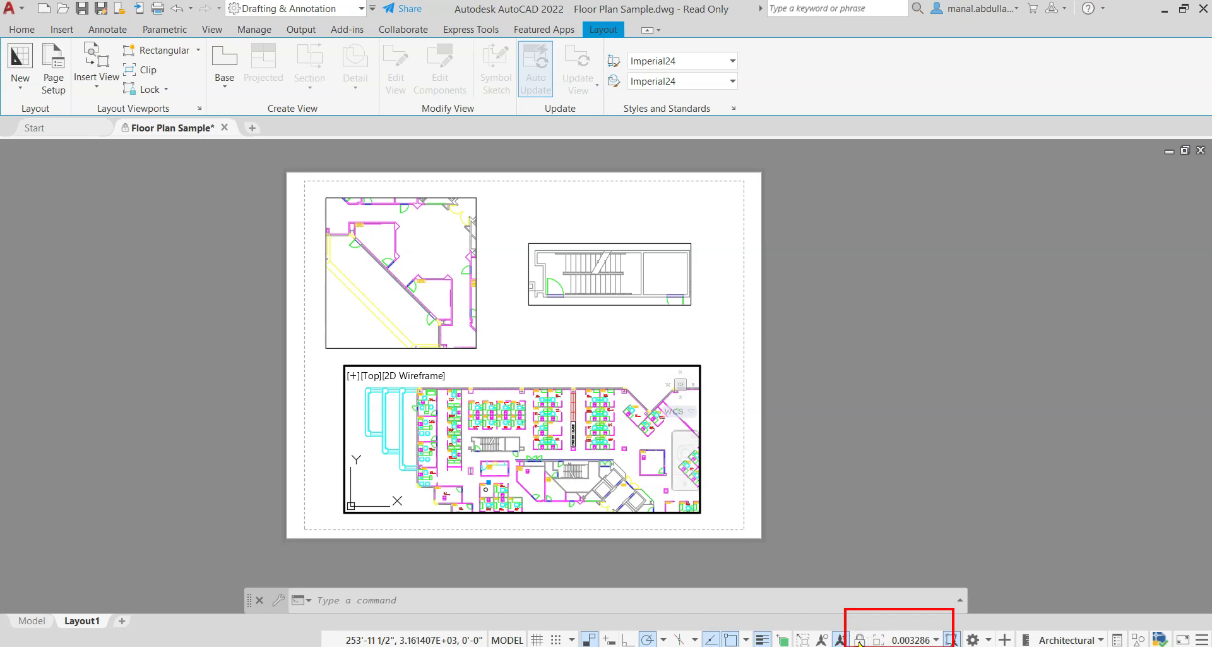
{"action": "double_click", "coordinate": [806, 574]}
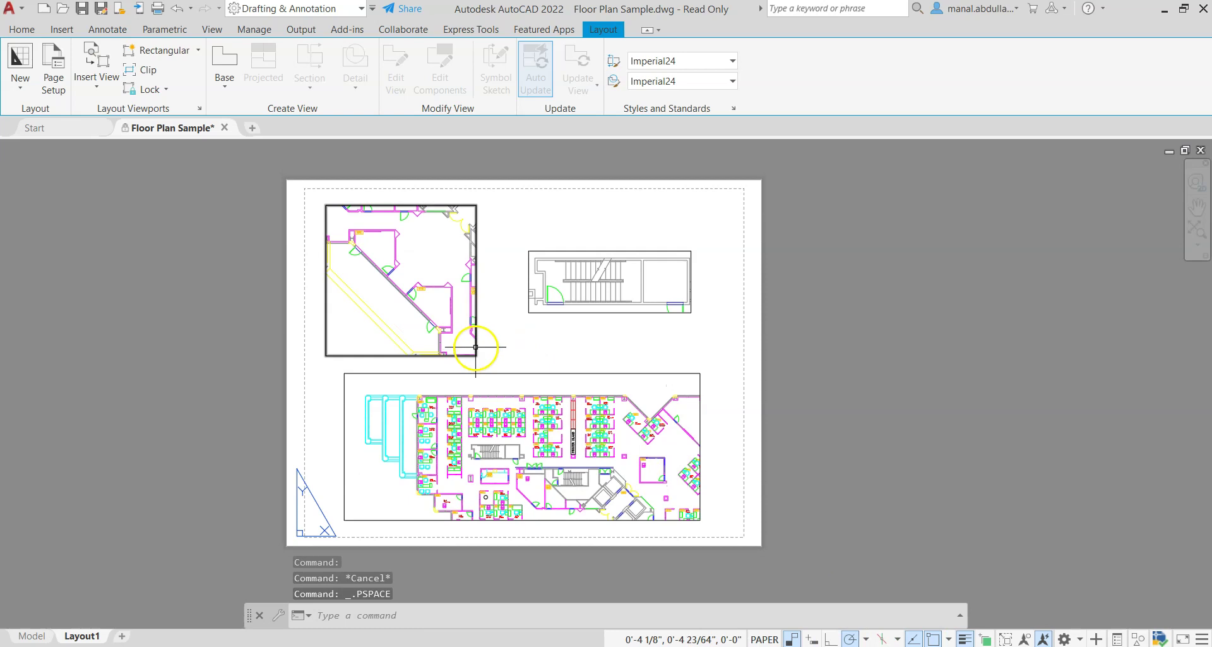
Unlock the Entrance viewport and set its scale to 1:100
{"action": "left_click", "coordinate": [477, 341]}
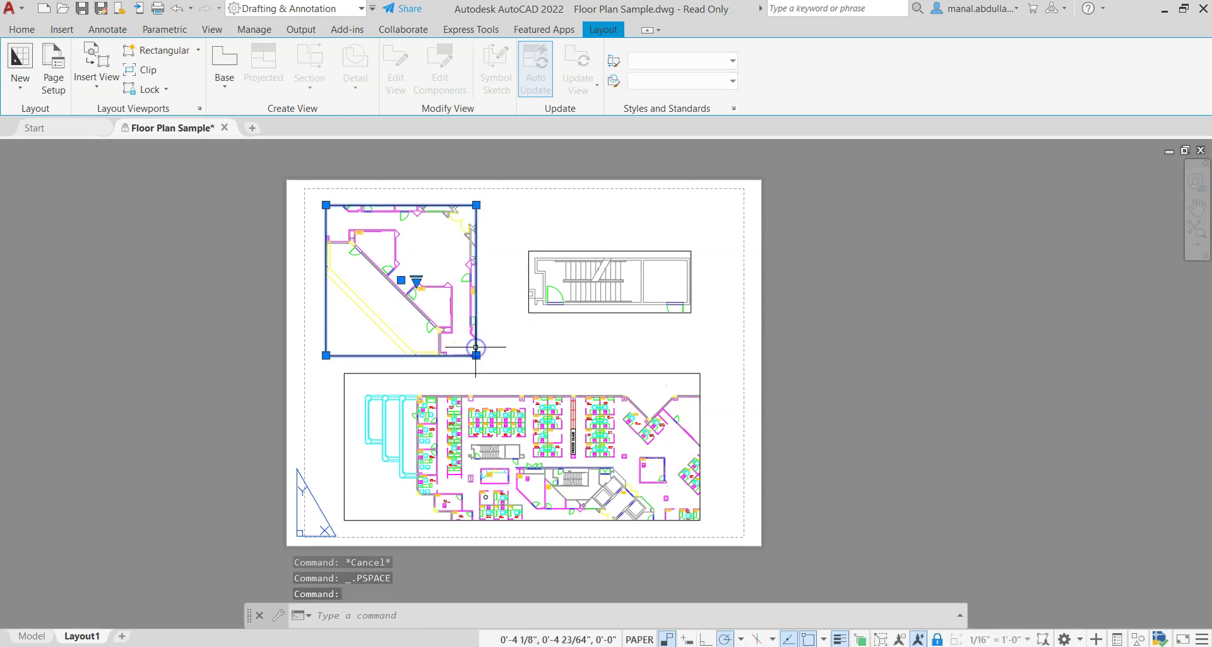
{"action": "left_click", "coordinate": [938, 639]}
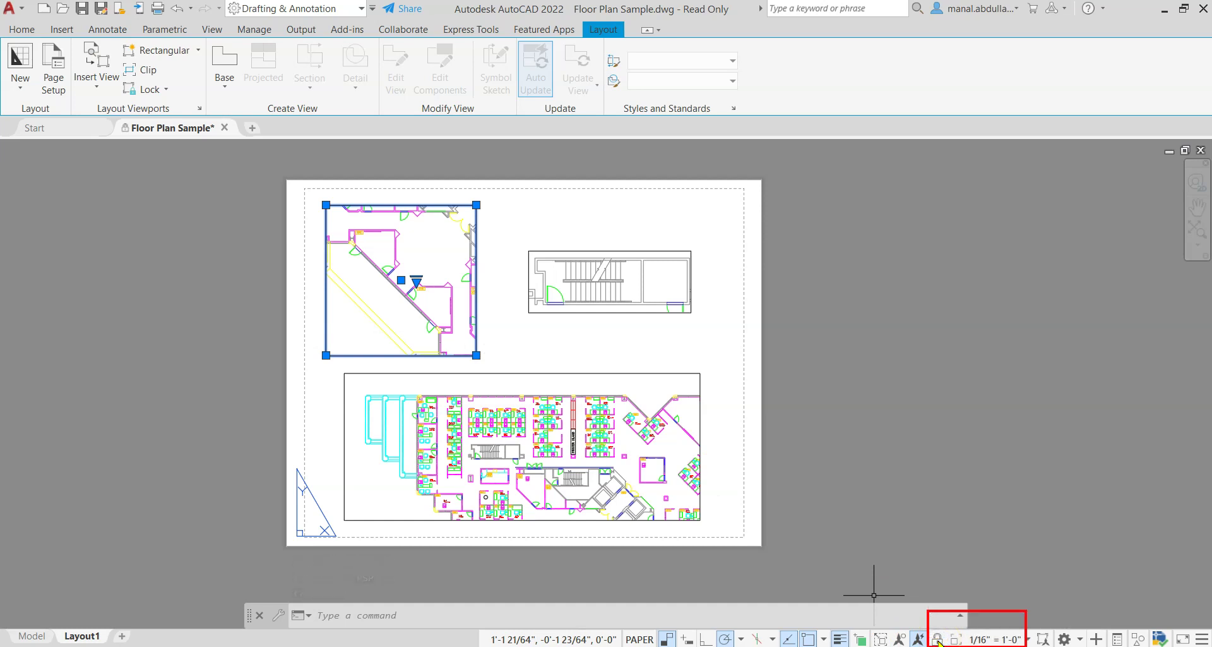
{"action": "left_click", "coordinate": [982, 640]}
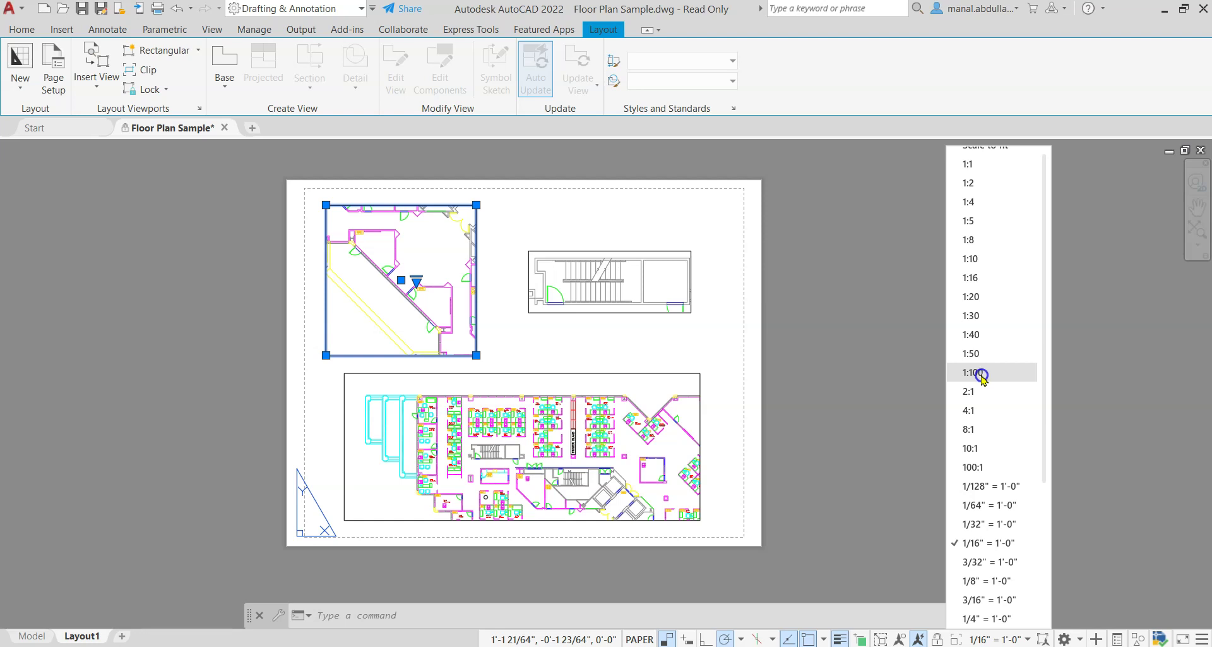
{"action": "left_click", "coordinate": [972, 374]}
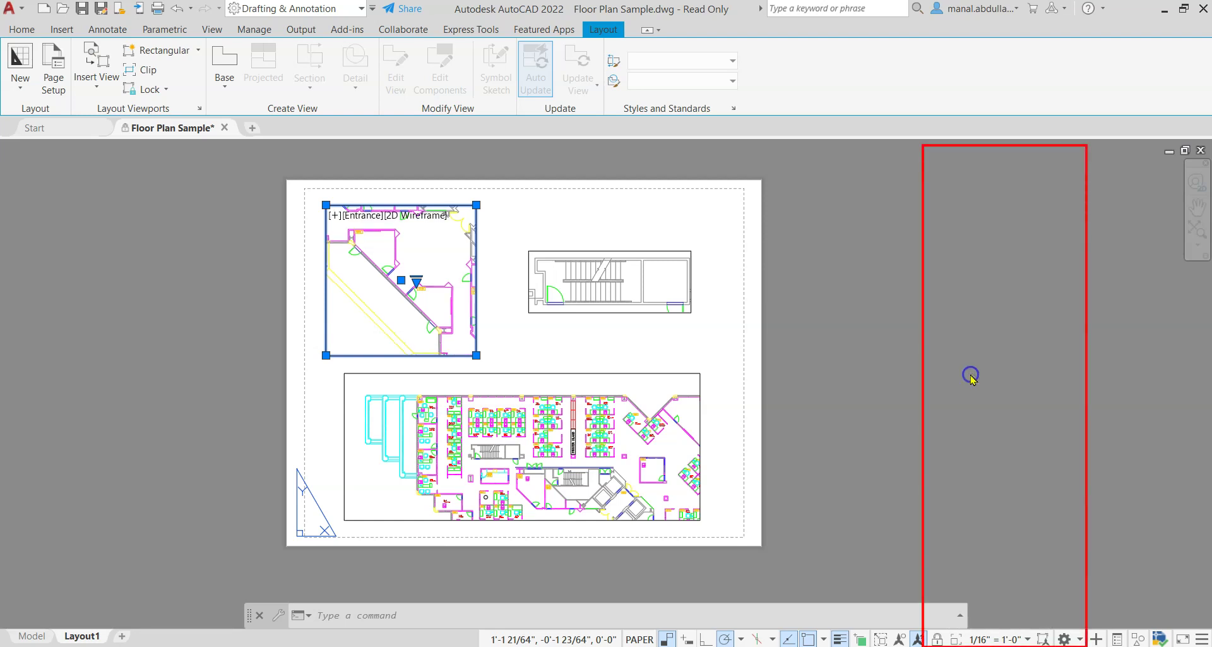
Stretch the Entrance viewport's frame wider on both sides and lock the viewport
{"action": "left_click", "coordinate": [477, 355]}
{"action": "left_click", "coordinate": [517, 355]}
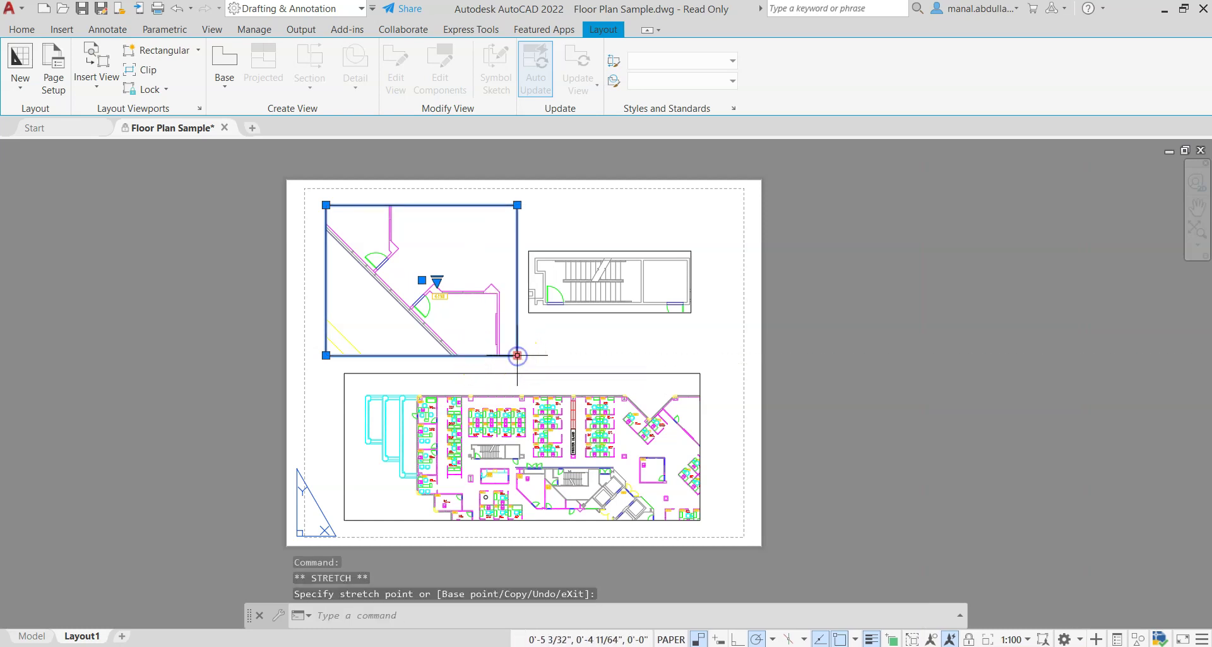
{"action": "left_click", "coordinate": [326, 355]}
{"action": "left_click", "coordinate": [311, 354]}
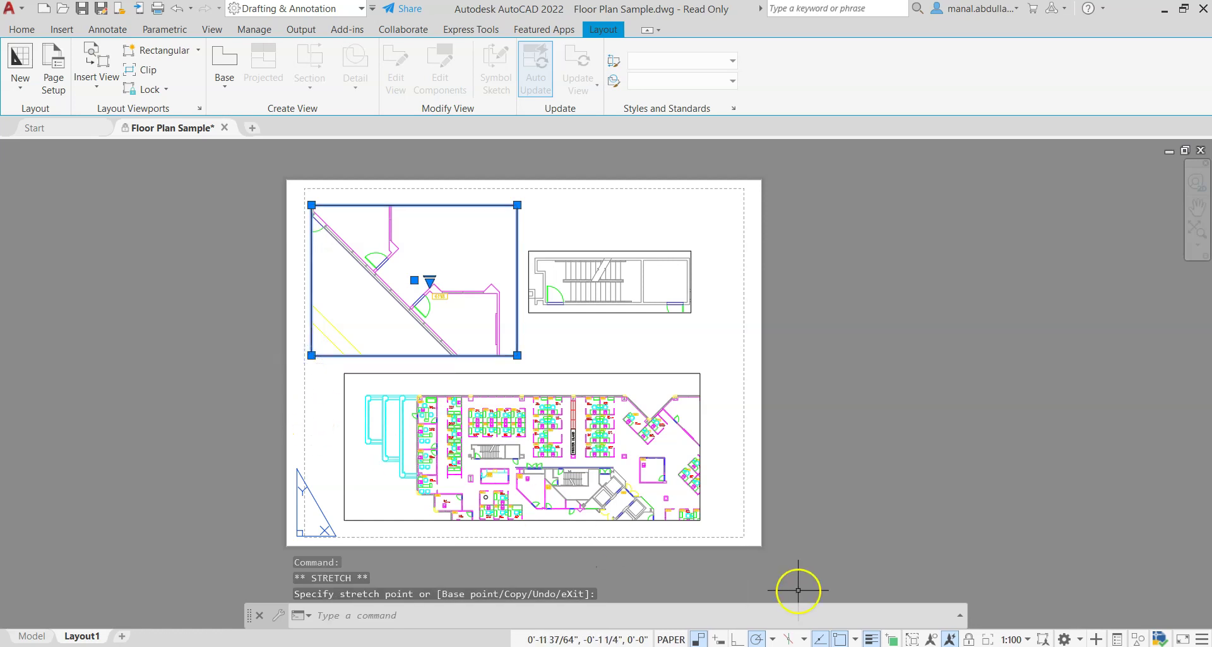
{"action": "left_click", "coordinate": [969, 639]}
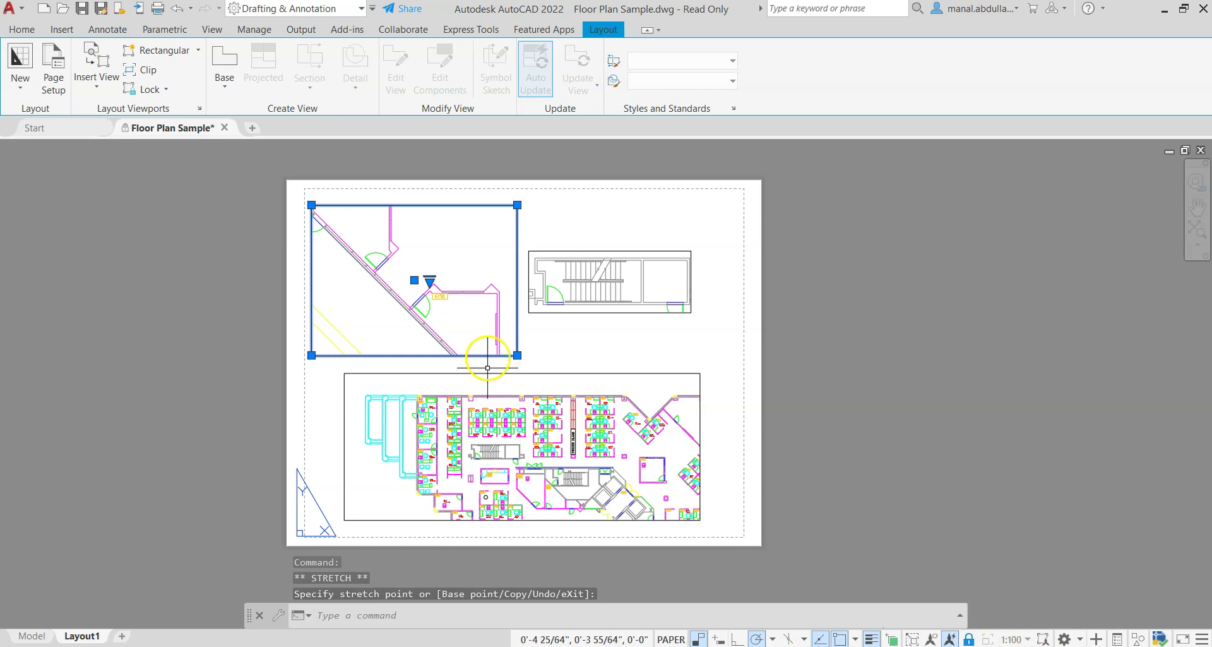
{"action": "key", "text": "Escape"}
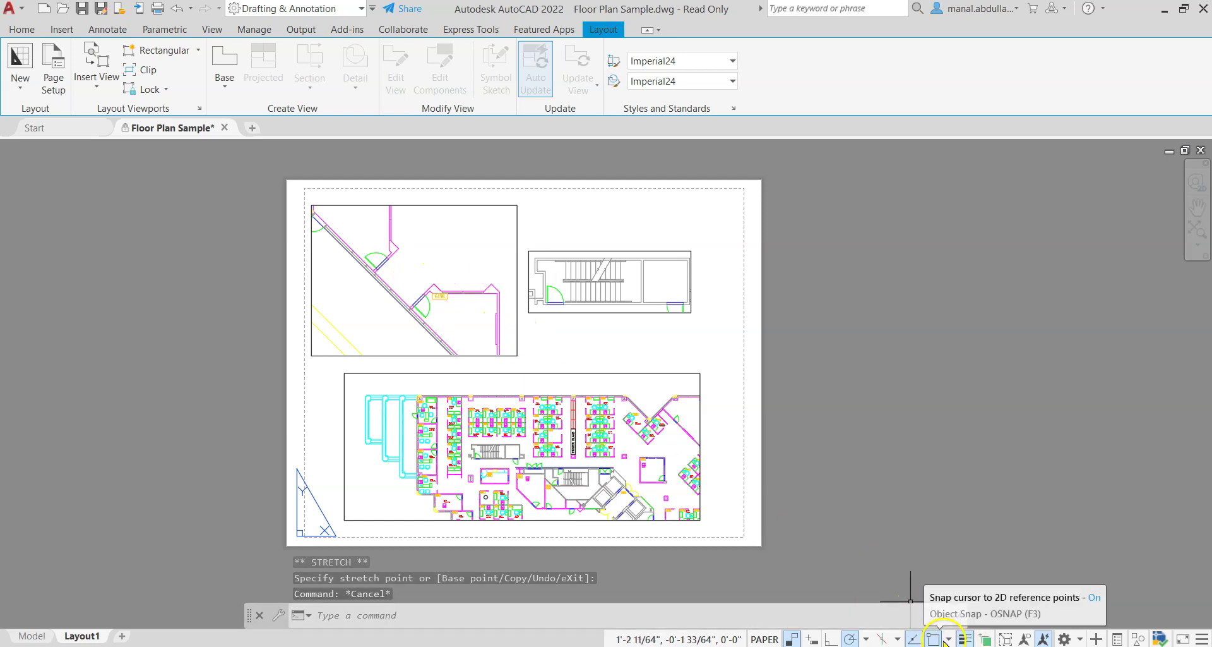
Unlock the North sair viewport and set its scale to 1:50
{"action": "left_click", "coordinate": [581, 312]}
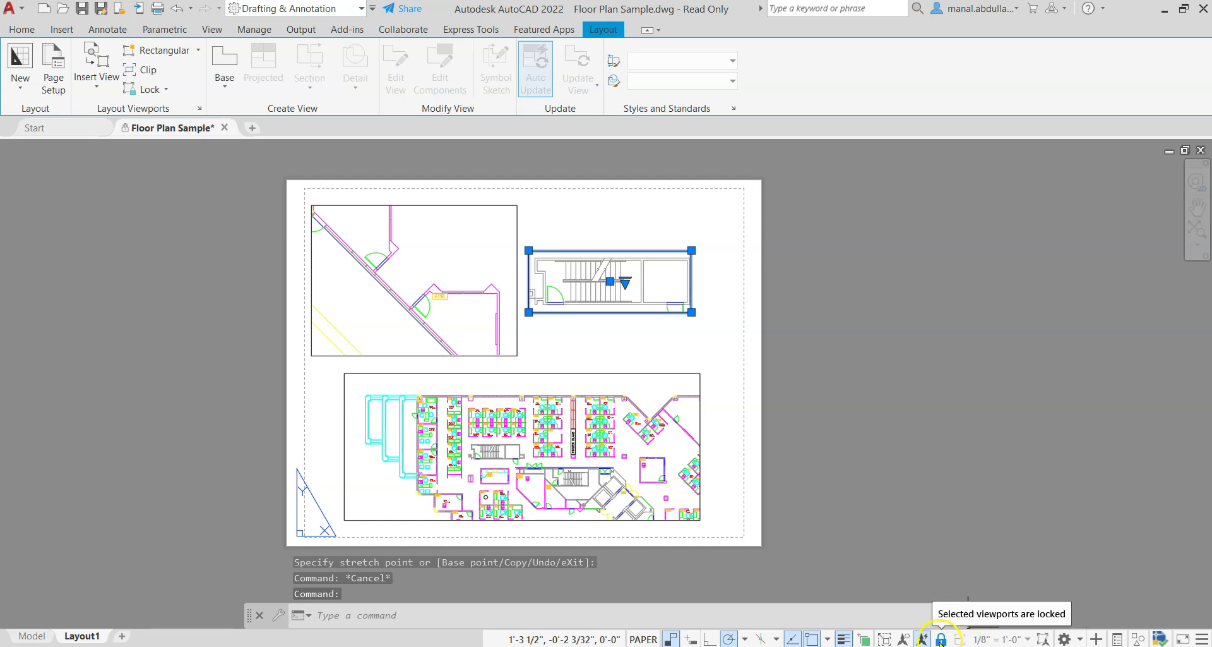
{"action": "left_click", "coordinate": [990, 639]}
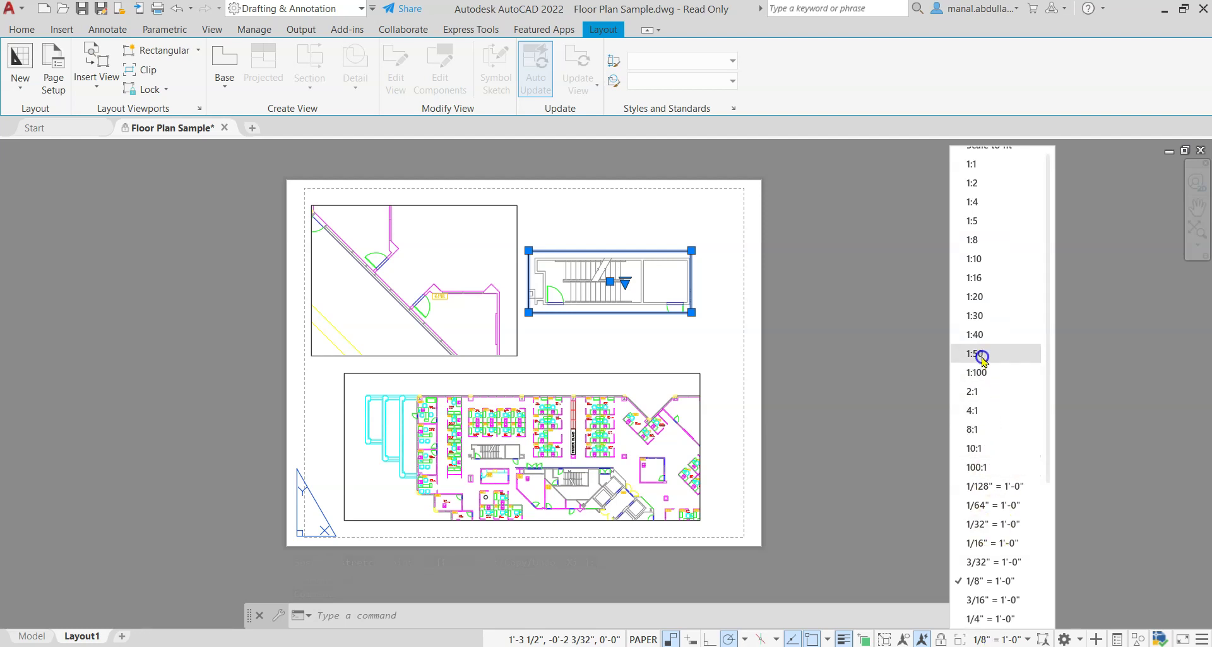
{"action": "left_click", "coordinate": [981, 356]}
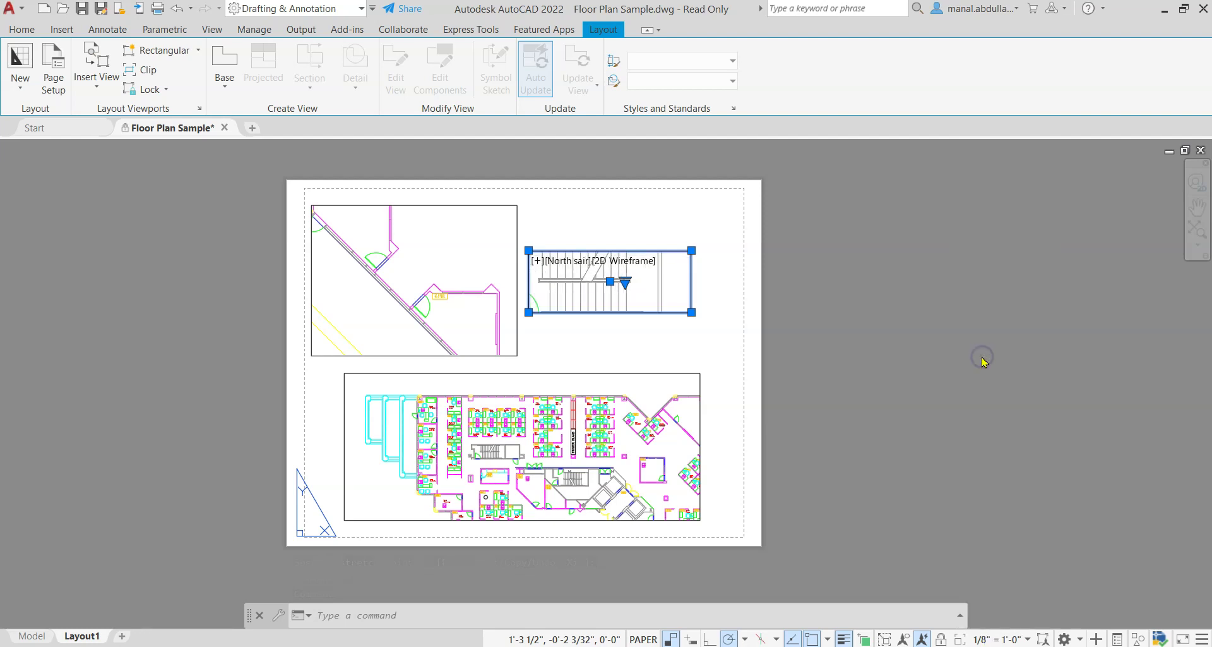
Enlarge the North sair viewport's frame so it nearly matches the height of the Entrance viewport
{"action": "left_click", "coordinate": [692, 312]}
{"action": "left_click", "coordinate": [726, 347]}
{"action": "left_click", "coordinate": [728, 250]}
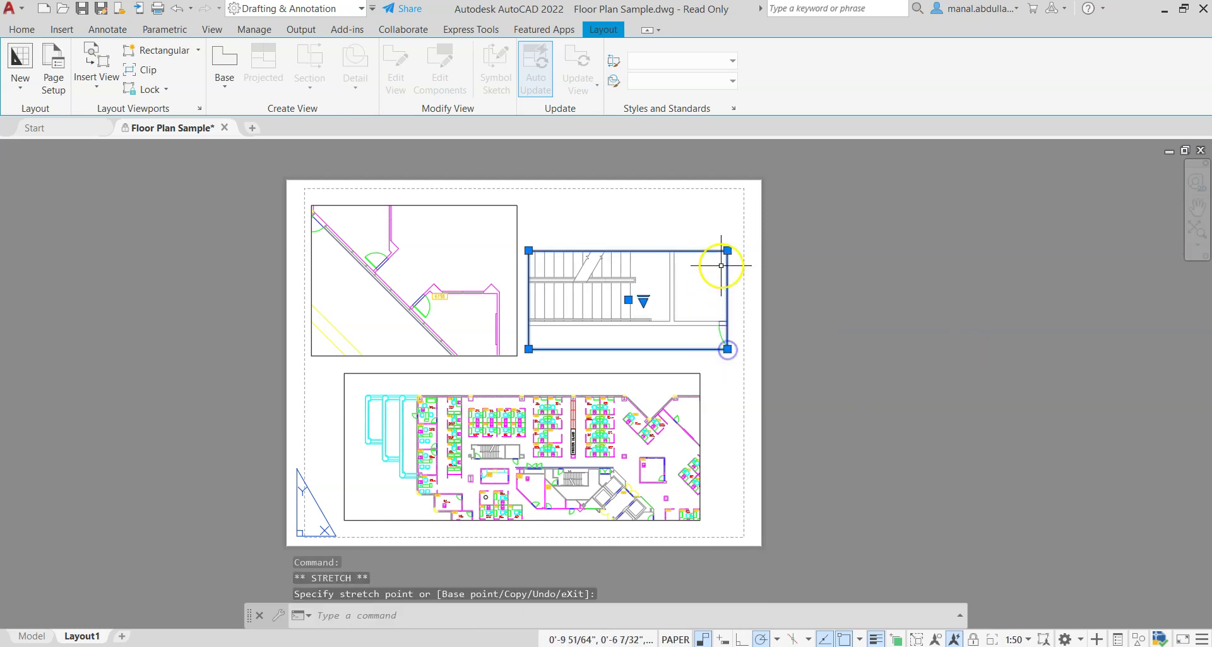
{"action": "left_click", "coordinate": [728, 203]}
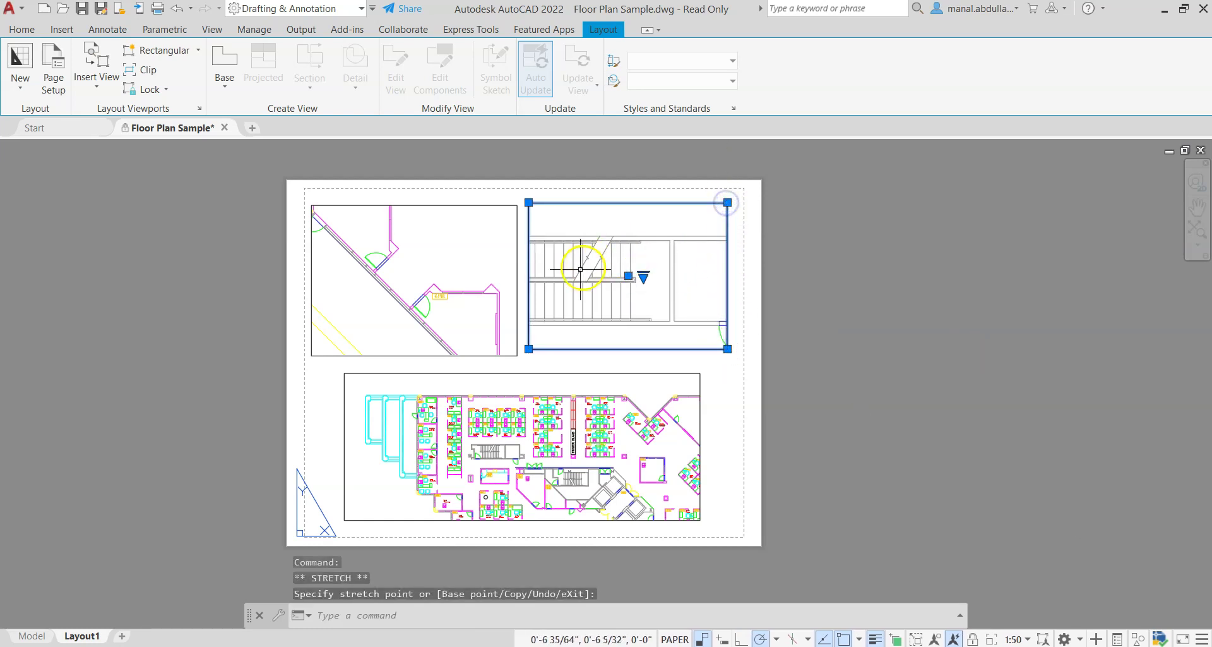
Center the staircase inside the North sair viewport, lock the viewport and return to paper space
{"action": "middle_click_drag", "start_coordinate": [627, 302], "coordinate": [704, 304]}
{"action": "double_click", "coordinate": [667, 303]}
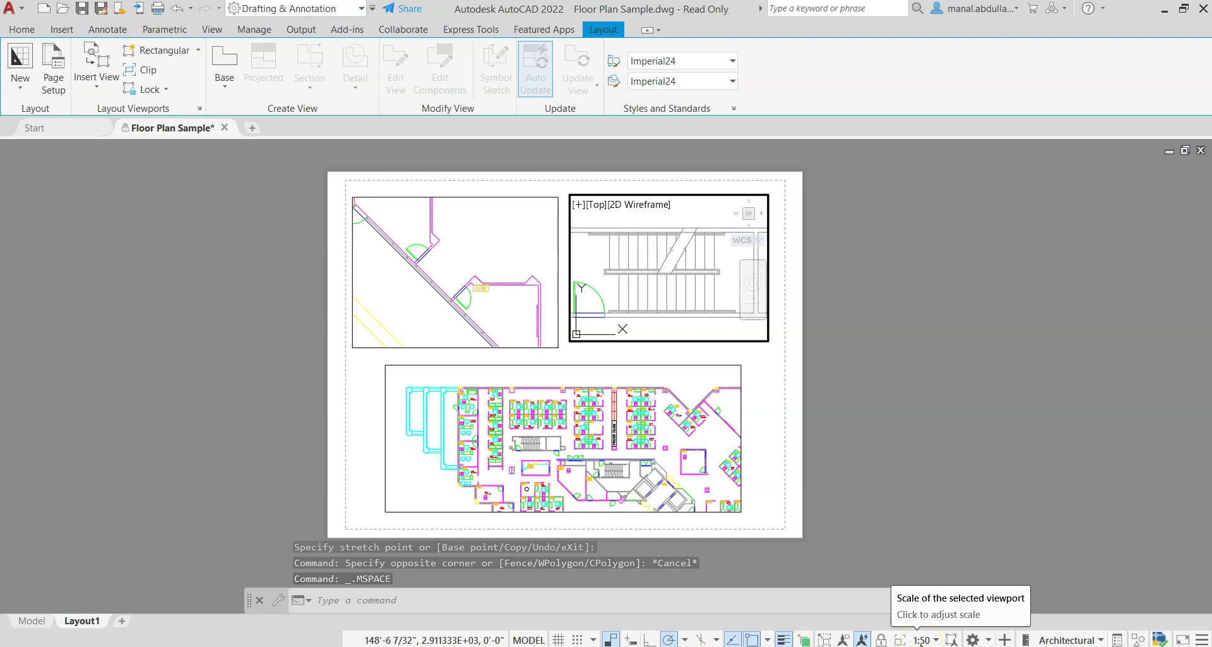
{"action": "left_click", "coordinate": [881, 641]}
{"action": "double_click", "coordinate": [655, 361]}
Activate the wide rectangular viewport below the two views, unlock it and set its scale to 1:100
{"action": "left_click", "coordinate": [650, 369]}
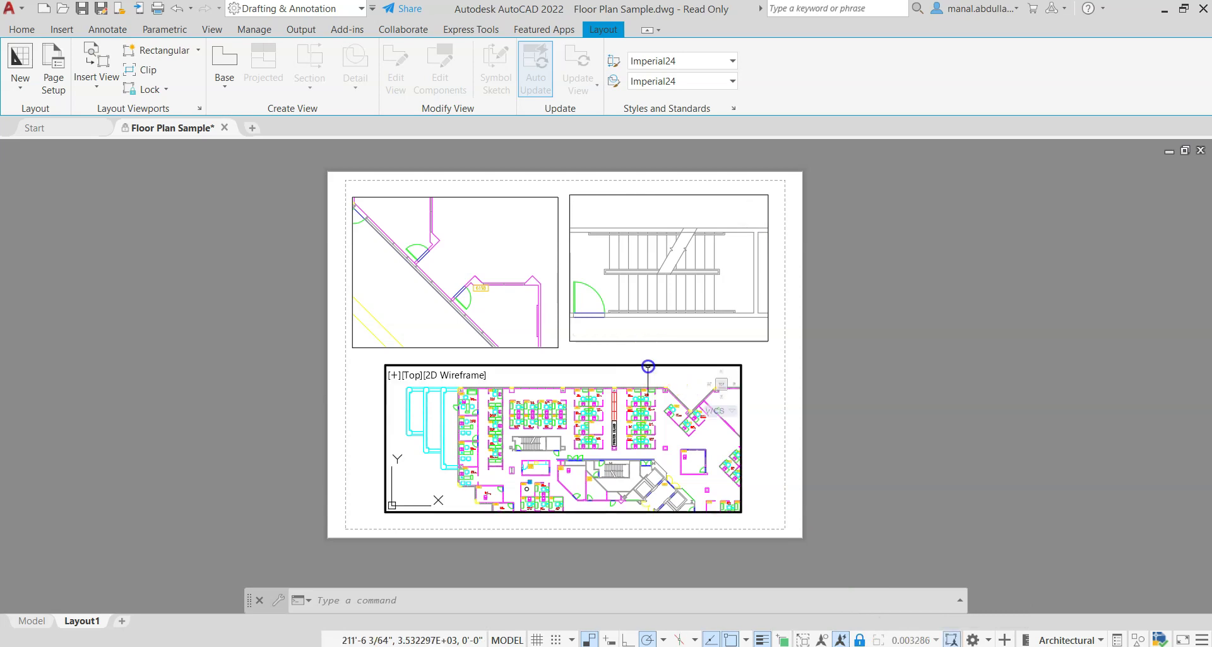
{"action": "left_click", "coordinate": [832, 553]}
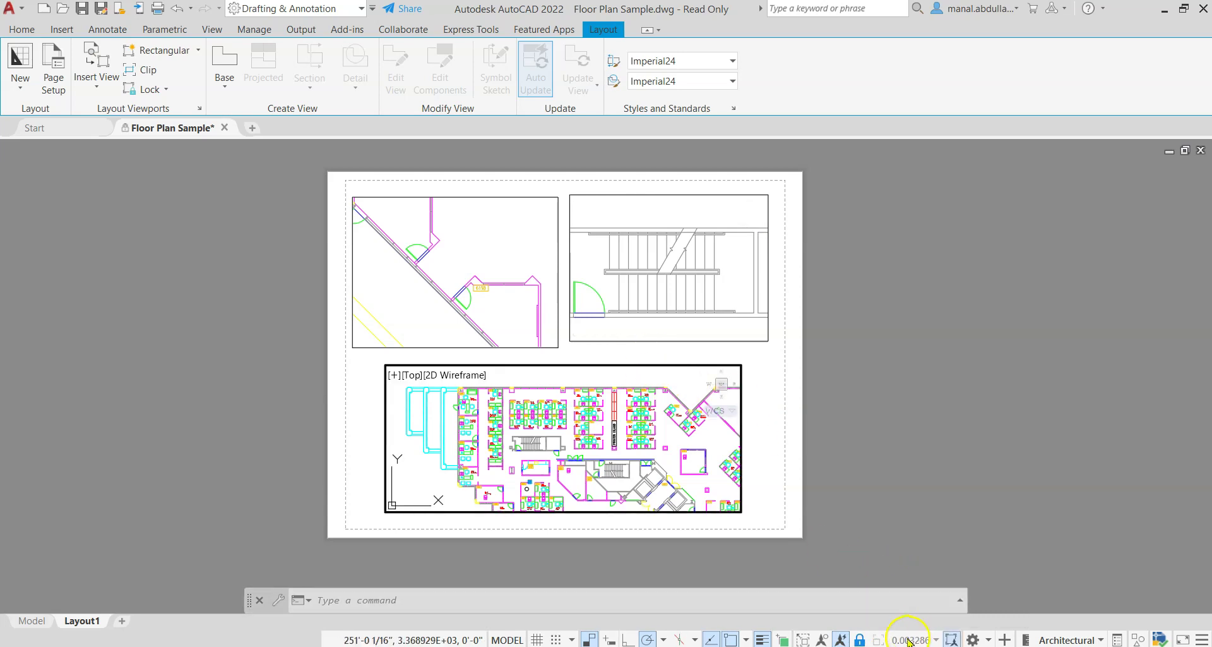
{"action": "left_click", "coordinate": [860, 639]}
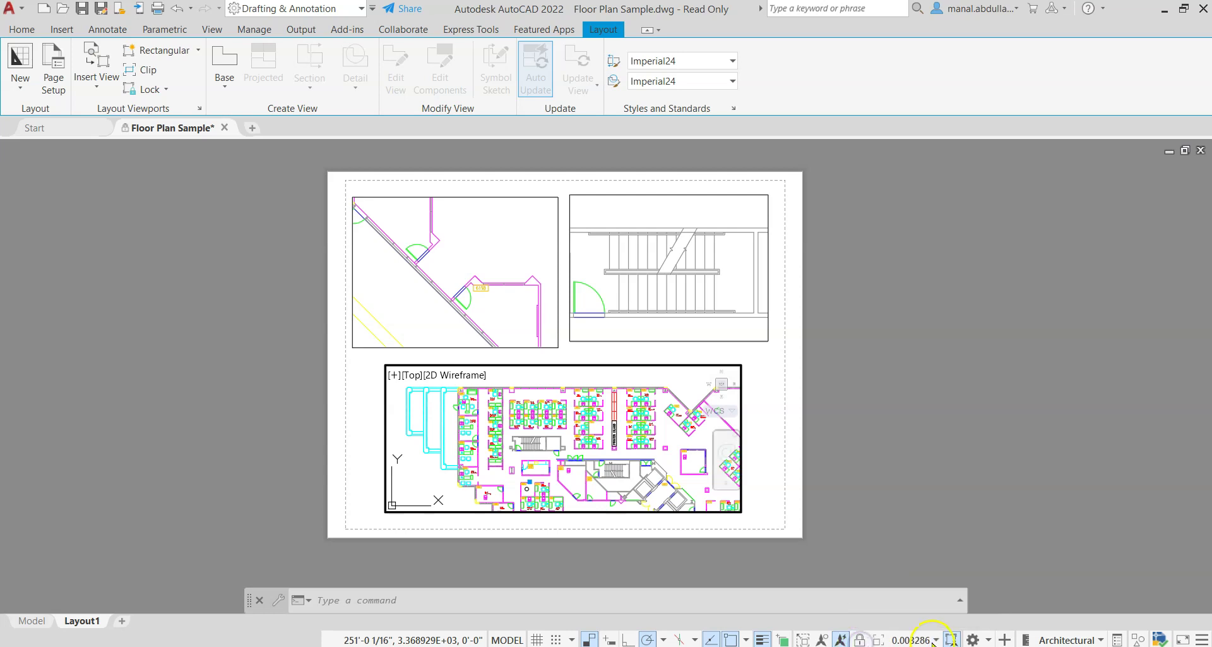
{"action": "left_click", "coordinate": [934, 640]}
{"action": "scroll", "coordinate": [910, 502], "scroll_direction": "down", "scroll_amount": 1}
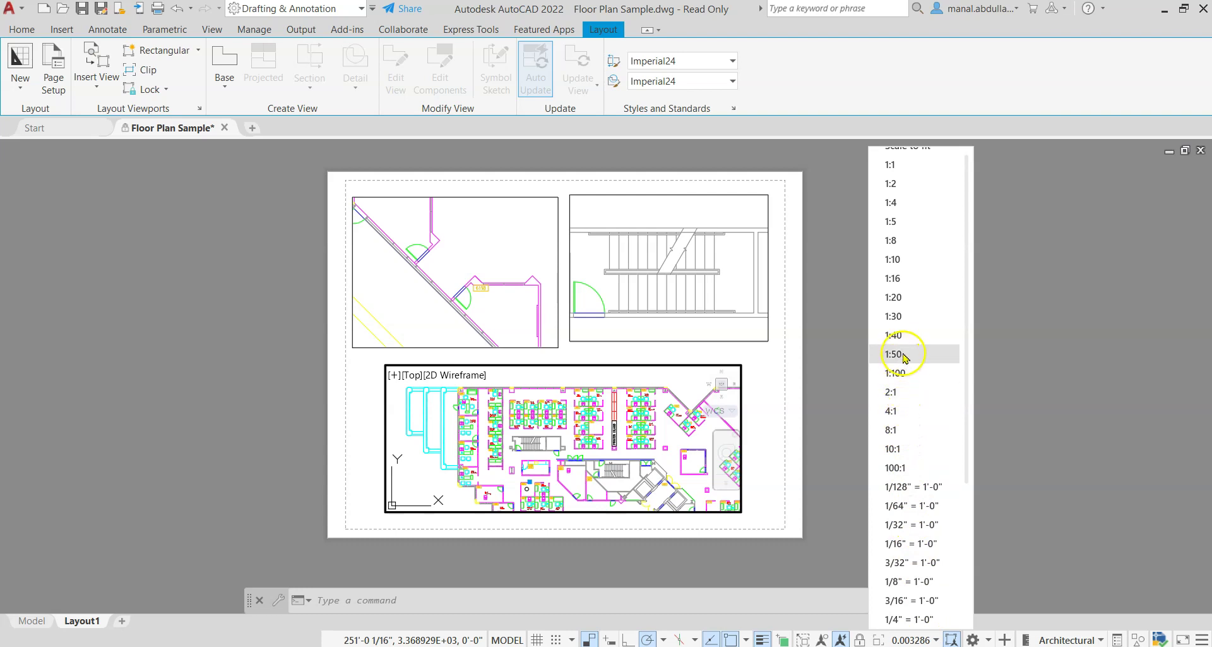
{"action": "left_click", "coordinate": [903, 374]}
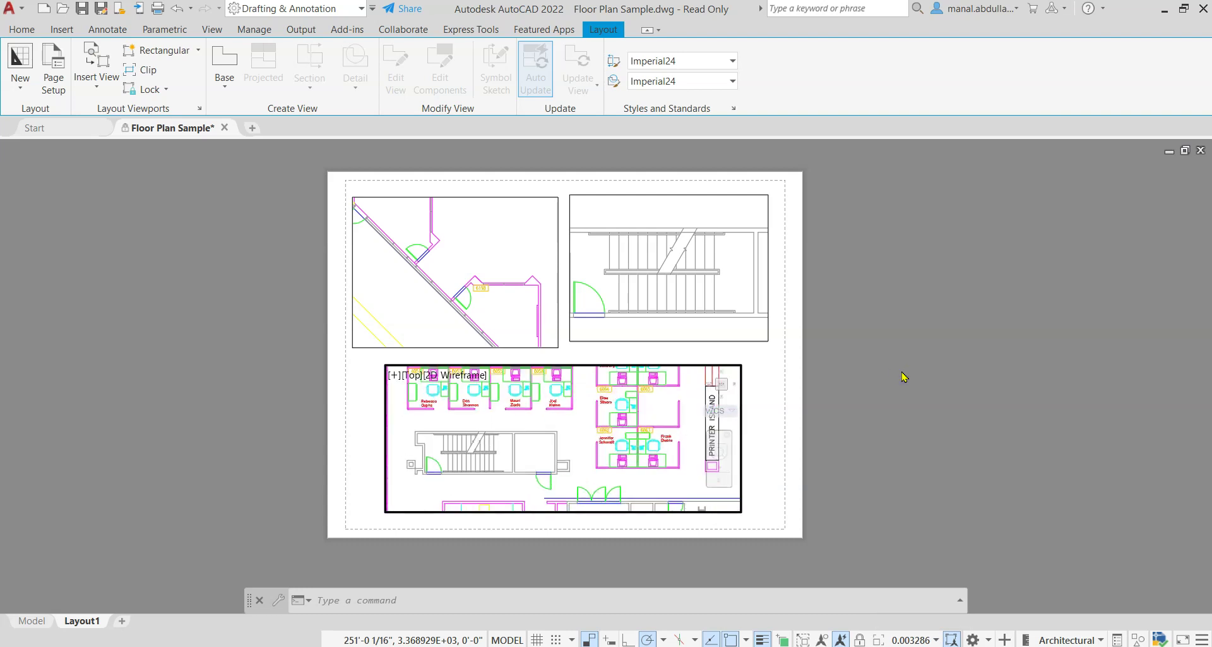
Set the wide rectangular viewport's scale to 1:20 and bring the staircase into its frame
{"action": "left_click", "coordinate": [922, 639]}
{"action": "scroll", "coordinate": [928, 569], "scroll_direction": "down", "scroll_amount": 4}
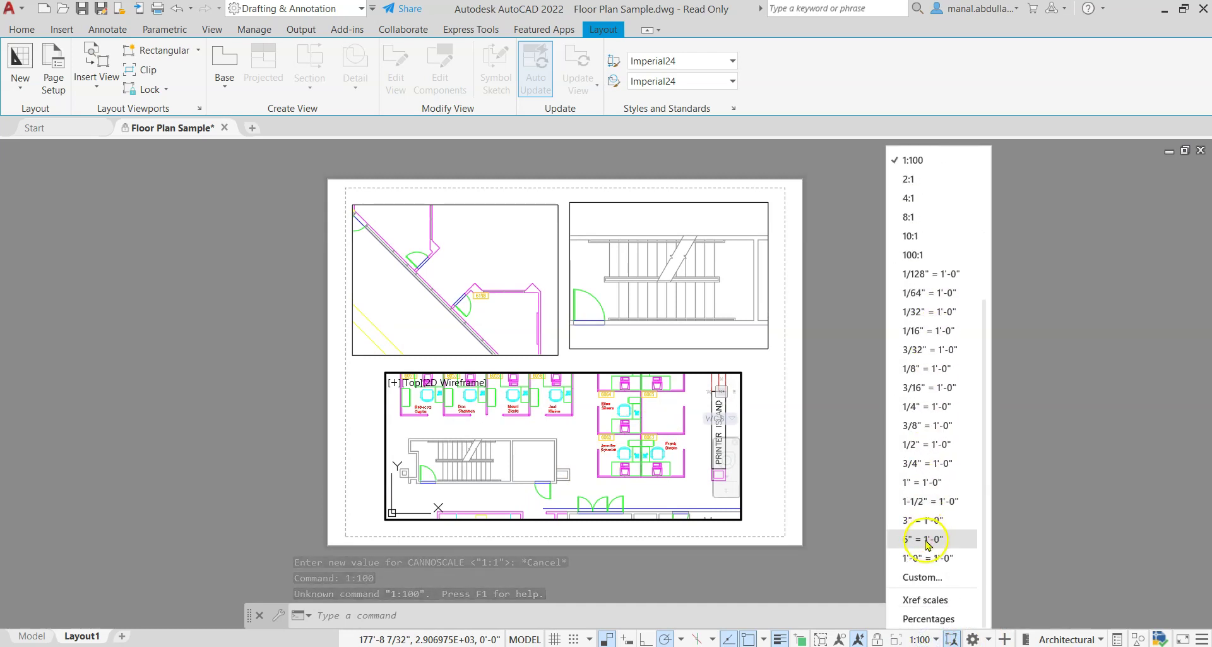
{"action": "scroll", "coordinate": [919, 525], "scroll_direction": "up", "scroll_amount": 4}
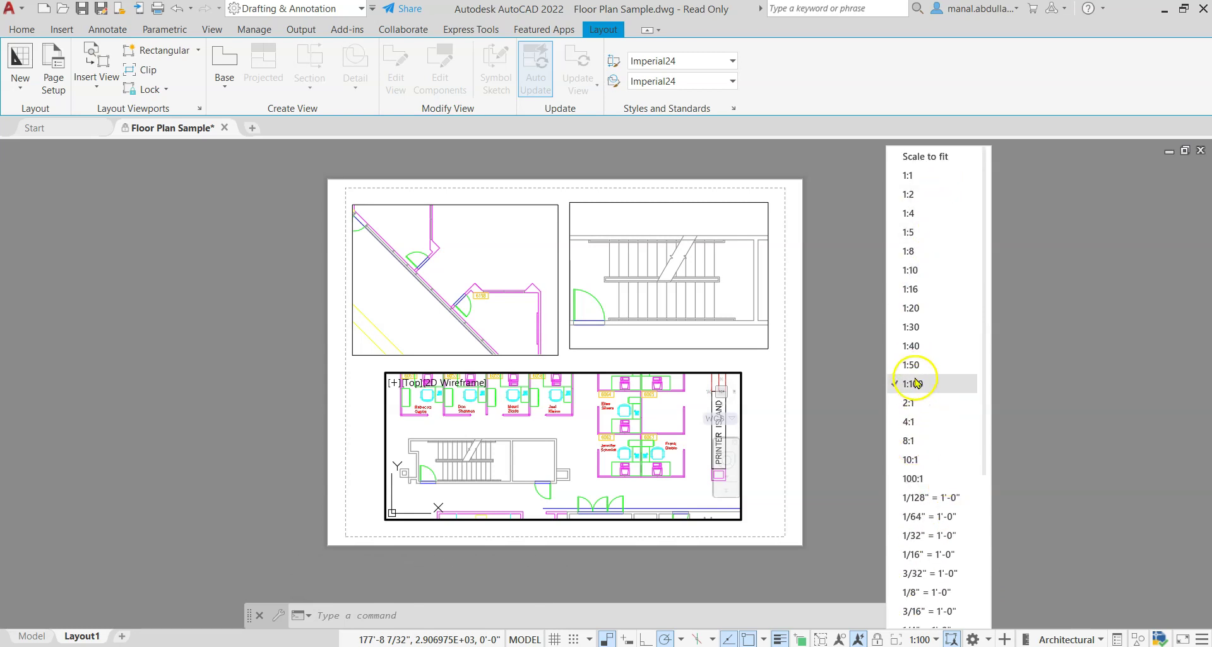
{"action": "left_click", "coordinate": [917, 313]}
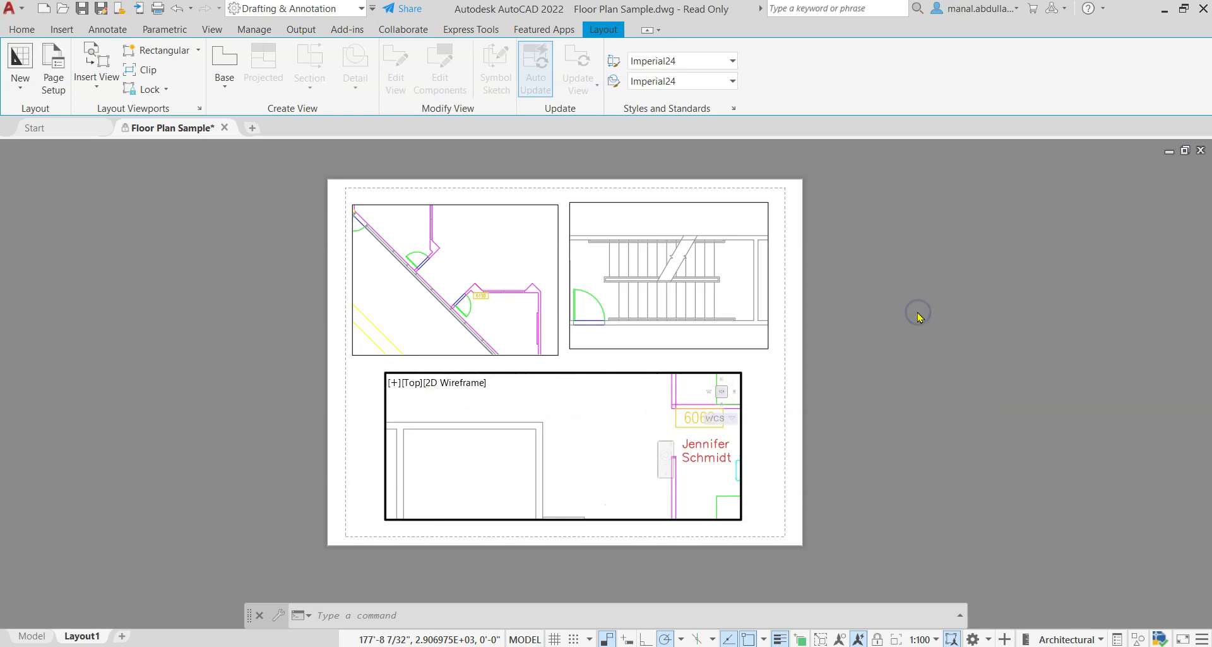
{"action": "mouse_move", "coordinate": [1008, 402]}
{"action": "middle_mouse_down"}
{"action": "mouse_move", "coordinate": [1050, 401]}
{"action": "mouse_move", "coordinate": [1031, 402]}
{"action": "middle_mouse_up"}
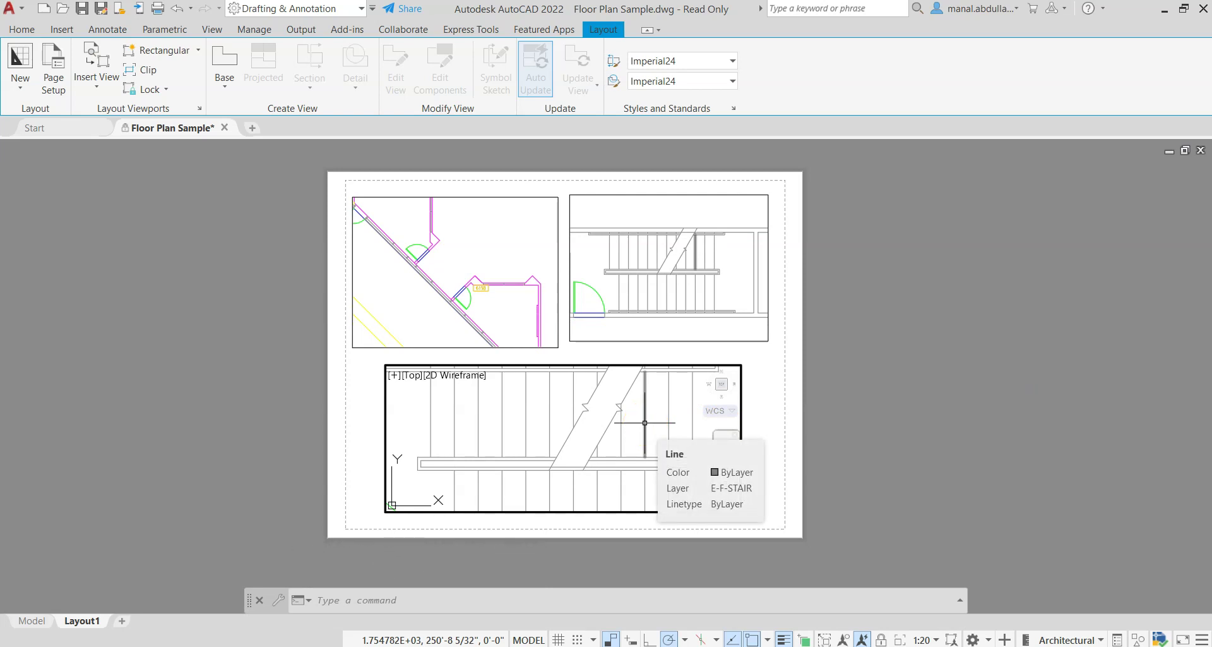
Set the wide rectangular viewport's scale back to 1:100, center the staircase area in it and lock it
{"action": "left_click", "coordinate": [936, 640]}
{"action": "scroll", "coordinate": [915, 495], "scroll_direction": "down", "scroll_amount": 1}
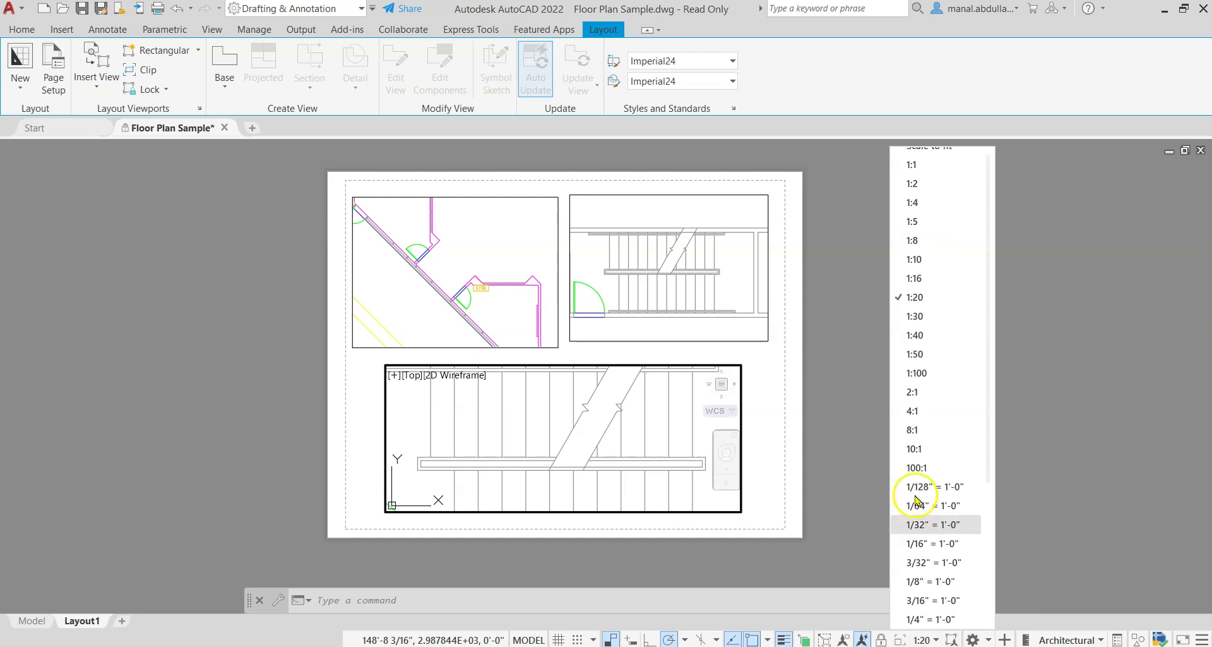
{"action": "left_click", "coordinate": [926, 377]}
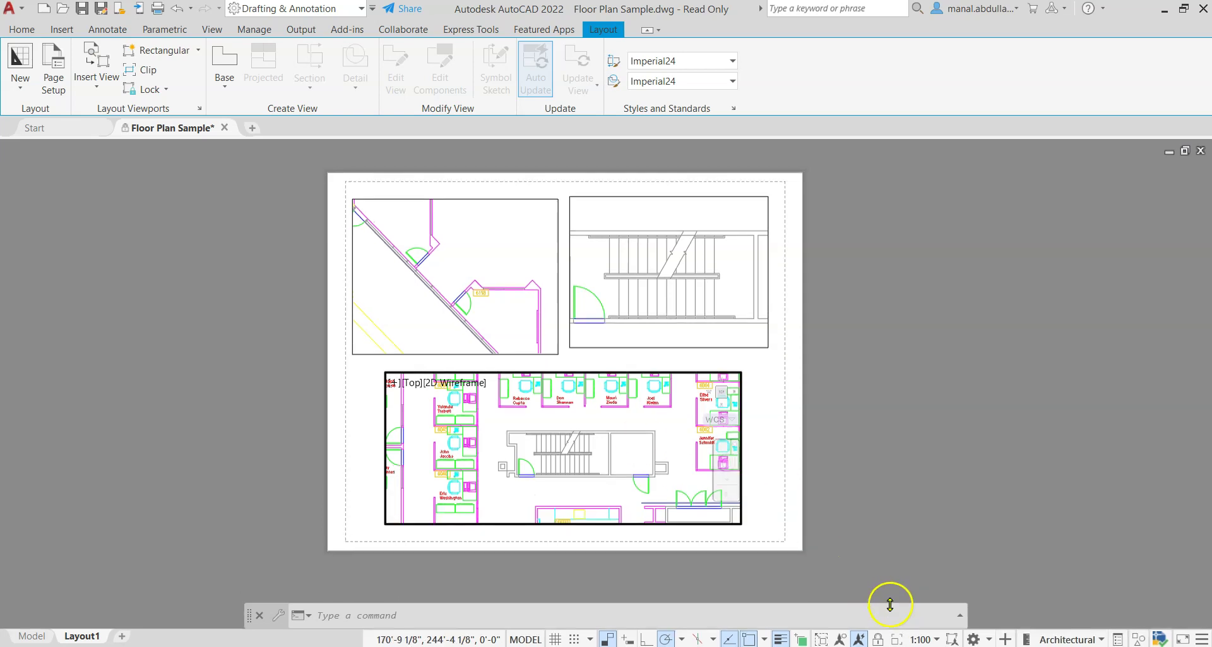
{"action": "left_click", "coordinate": [878, 640]}
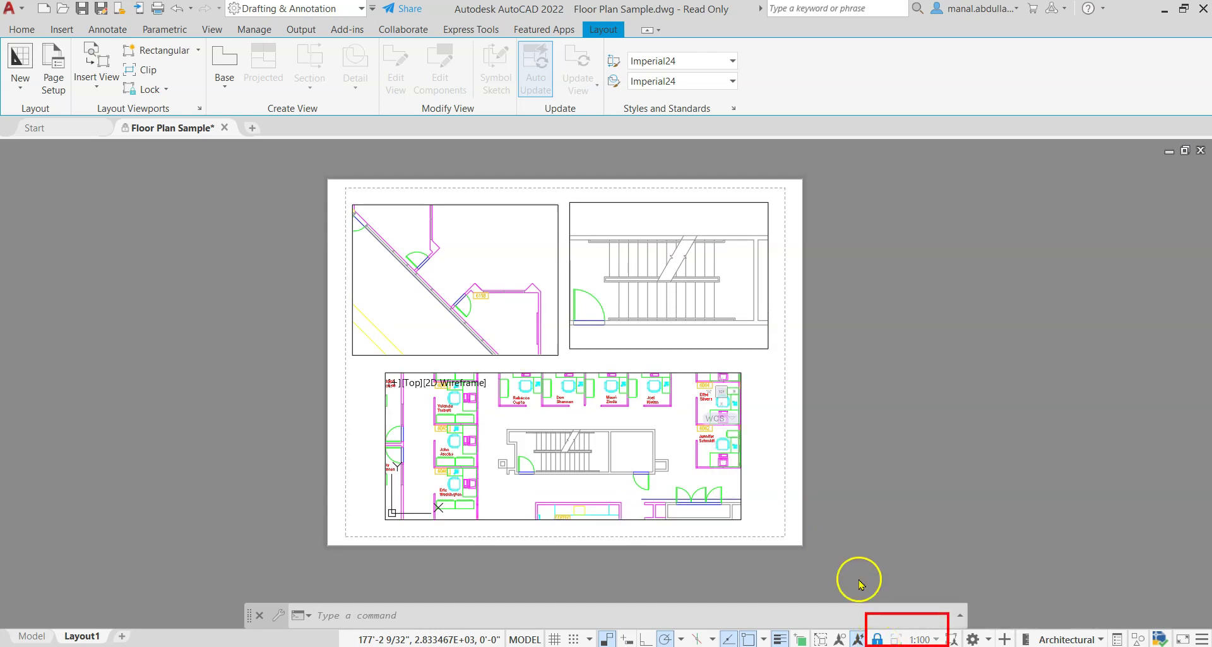
{"action": "key", "text": "Escape"}
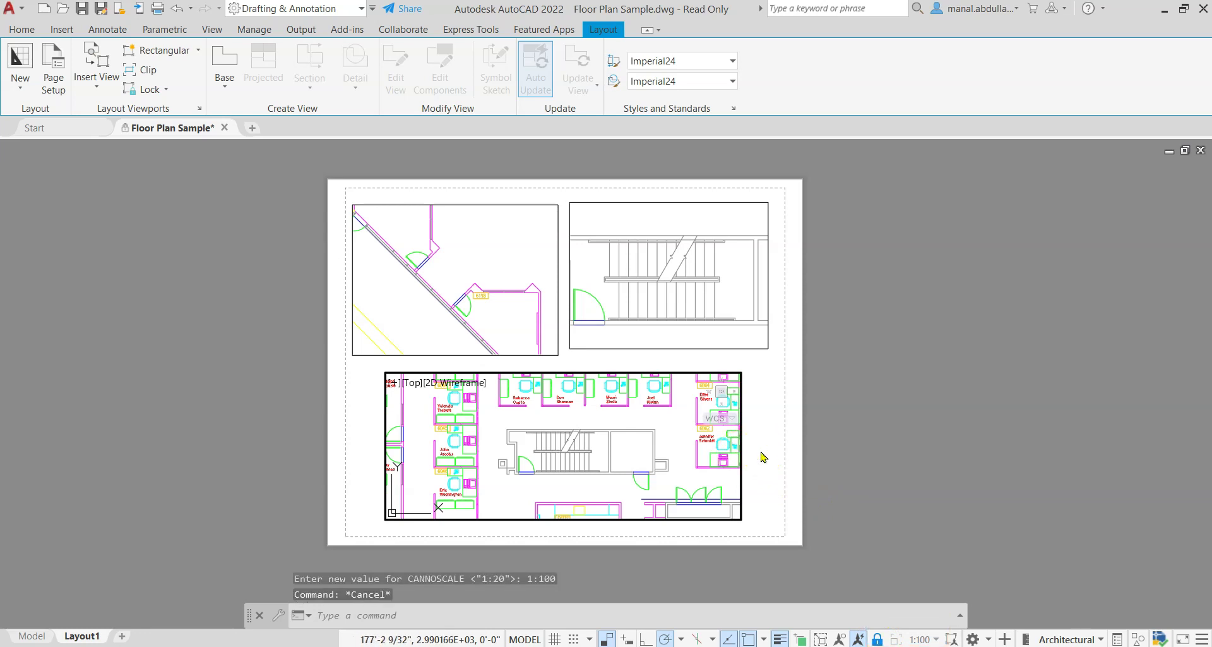
Return to paper space and delete the wide rectangular viewport from the lower half of the sheet
{"action": "left_click", "coordinate": [764, 422]}
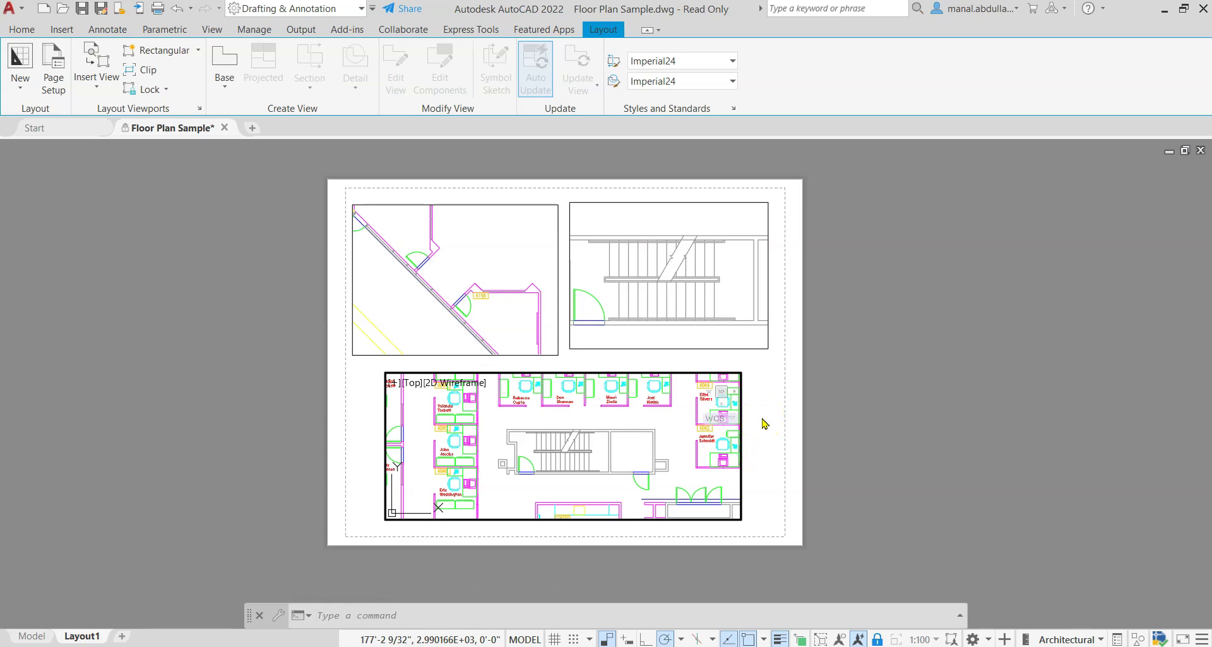
{"action": "double_click", "coordinate": [746, 420]}
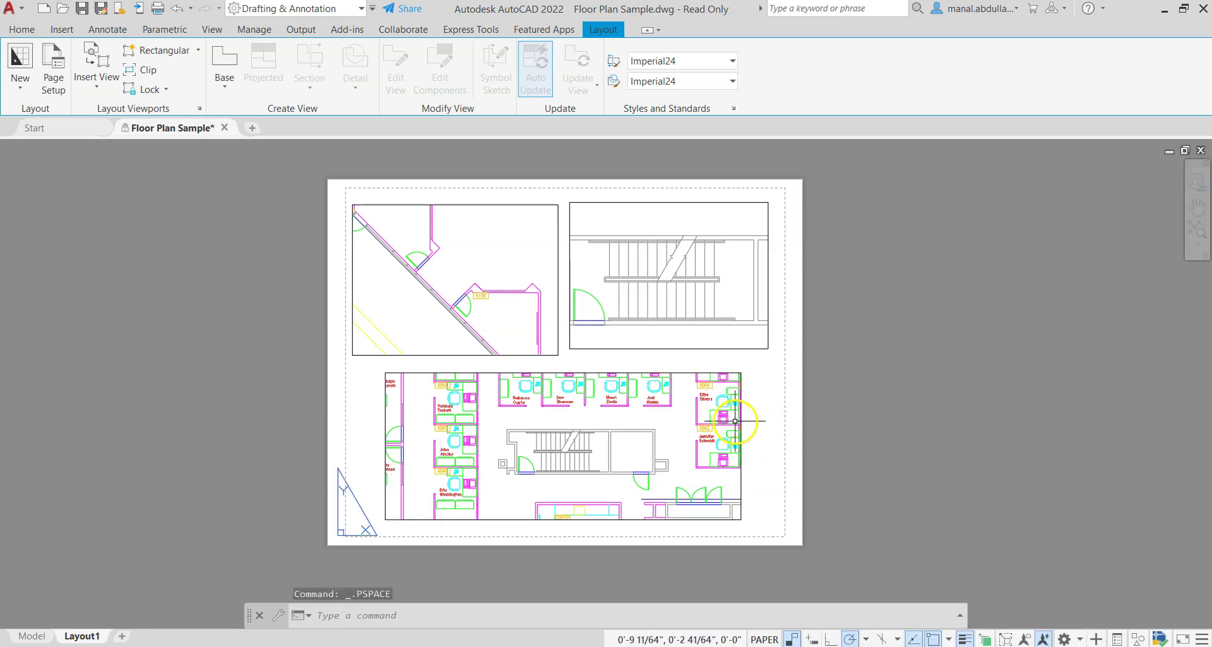
{"action": "left_click", "coordinate": [740, 419]}
{"action": "key", "text": "Delete"}
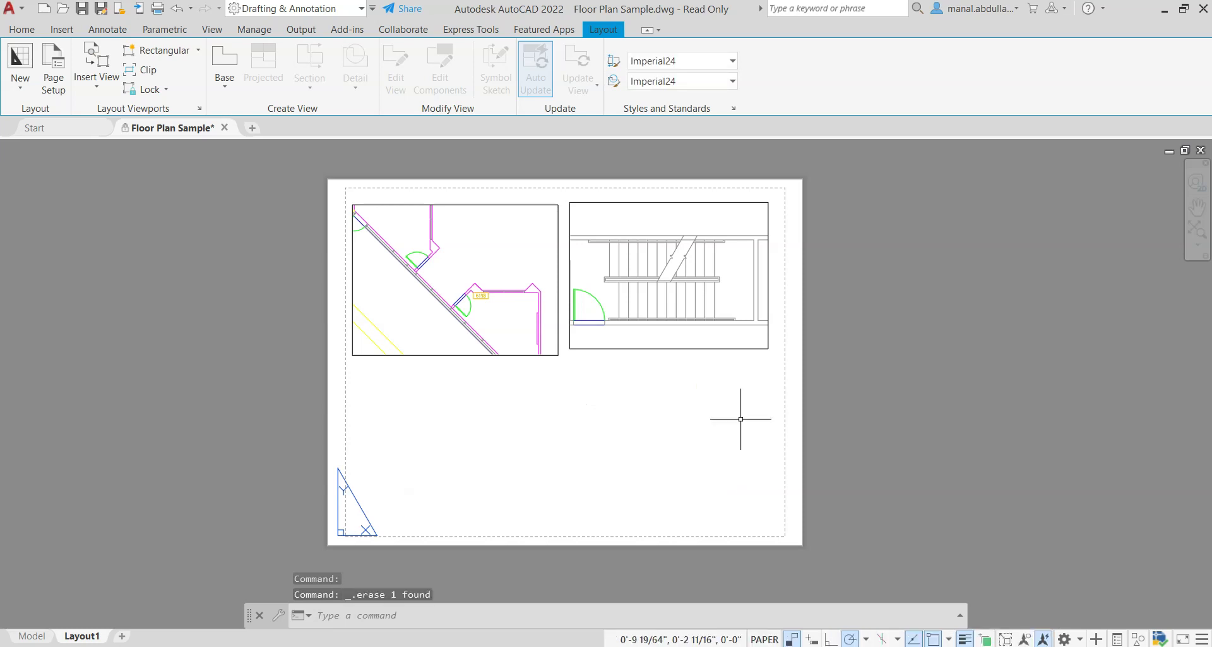
{"action": "key", "text": "Escape"}
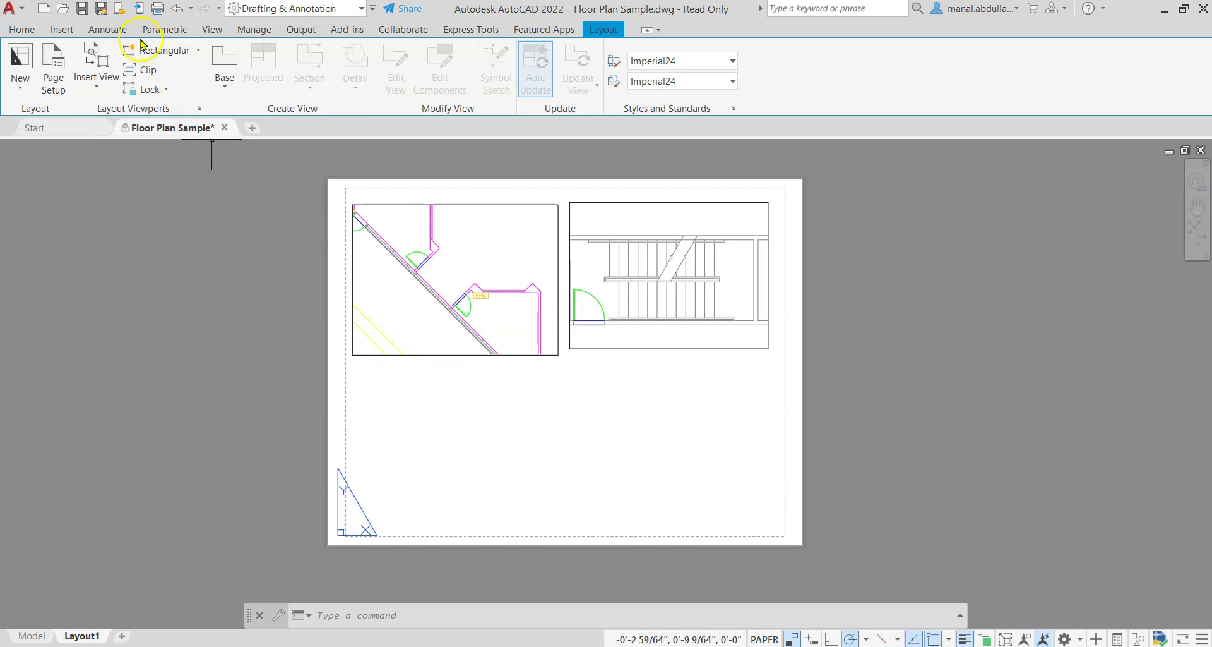
Create a new text style named "Floor plan" based on the ROMANS style
{"action": "left_click", "coordinate": [108, 31]}
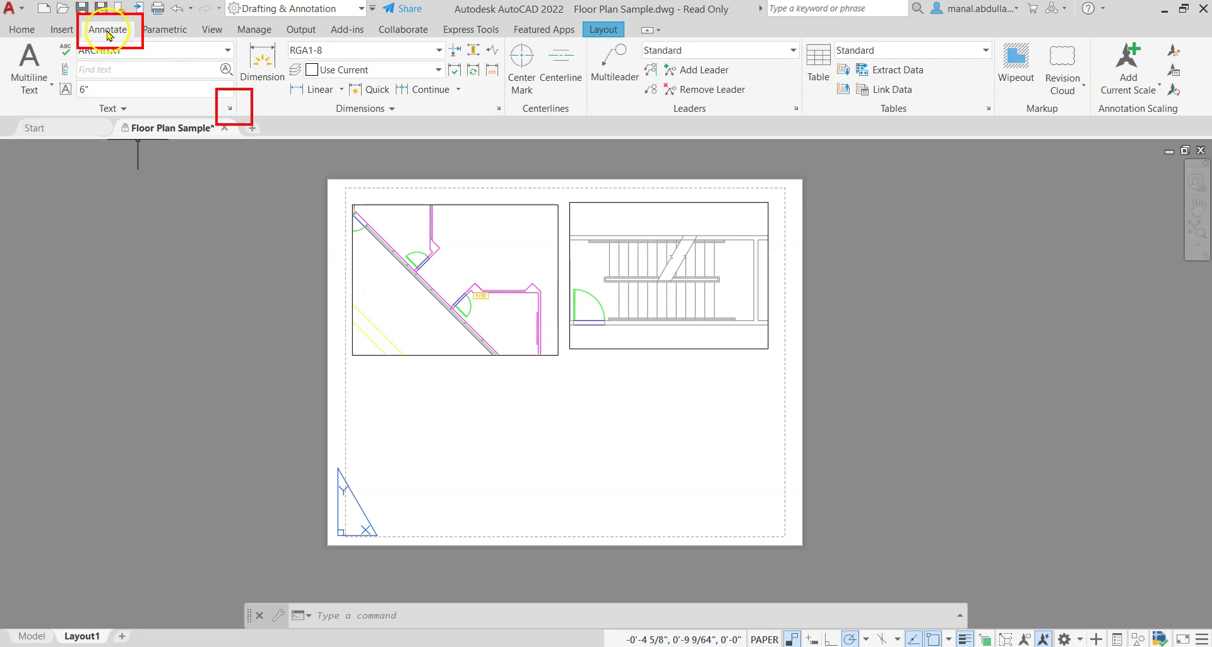
{"action": "left_click", "coordinate": [230, 111]}
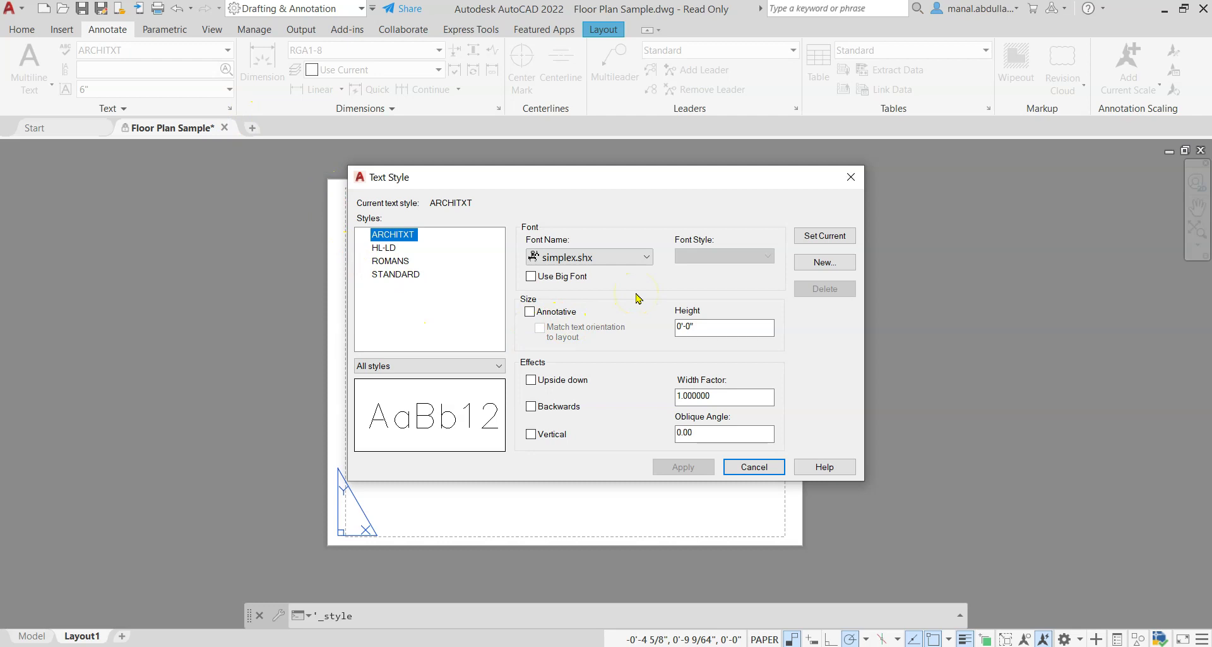
{"action": "left_click", "coordinate": [390, 261]}
{"action": "left_click", "coordinate": [814, 262]}
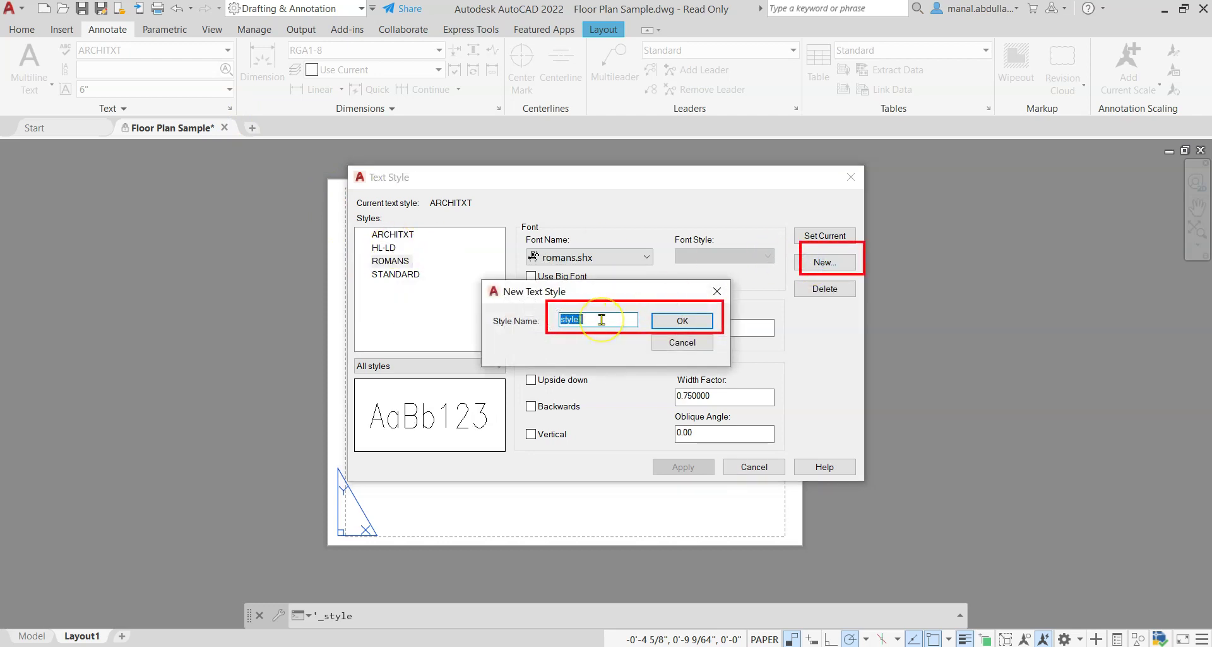
{"action": "type", "text": "Hous"}
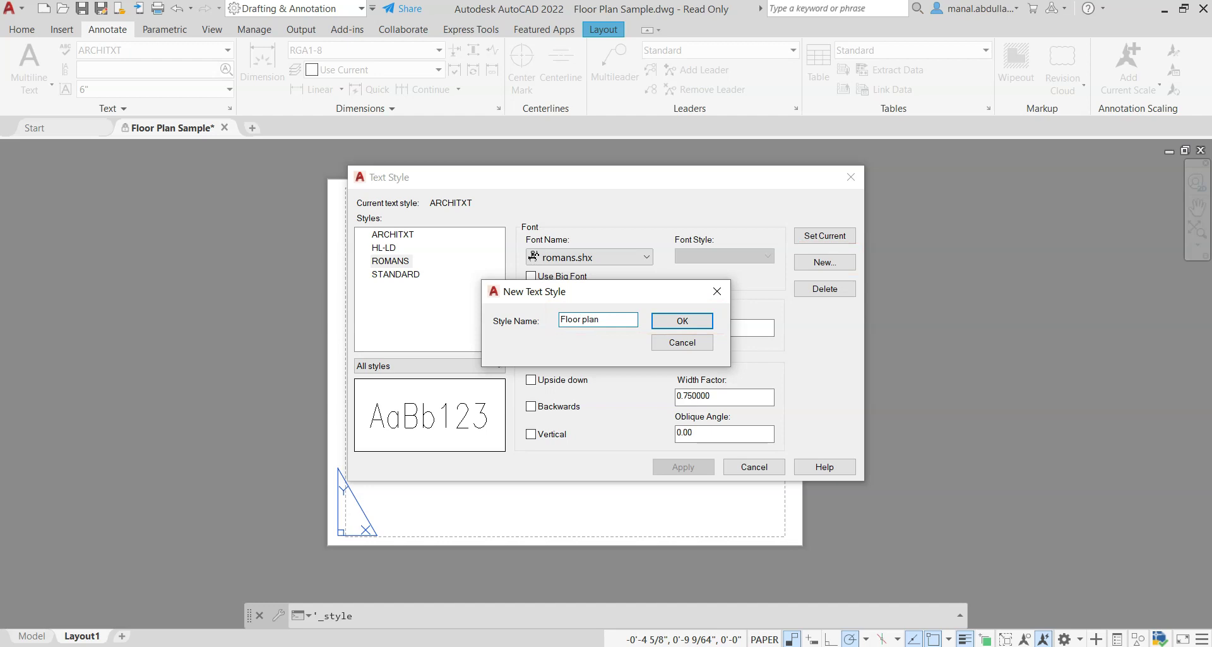
{"action": "left_click", "coordinate": [682, 320]}
{"action": "left_click", "coordinate": [391, 250]}
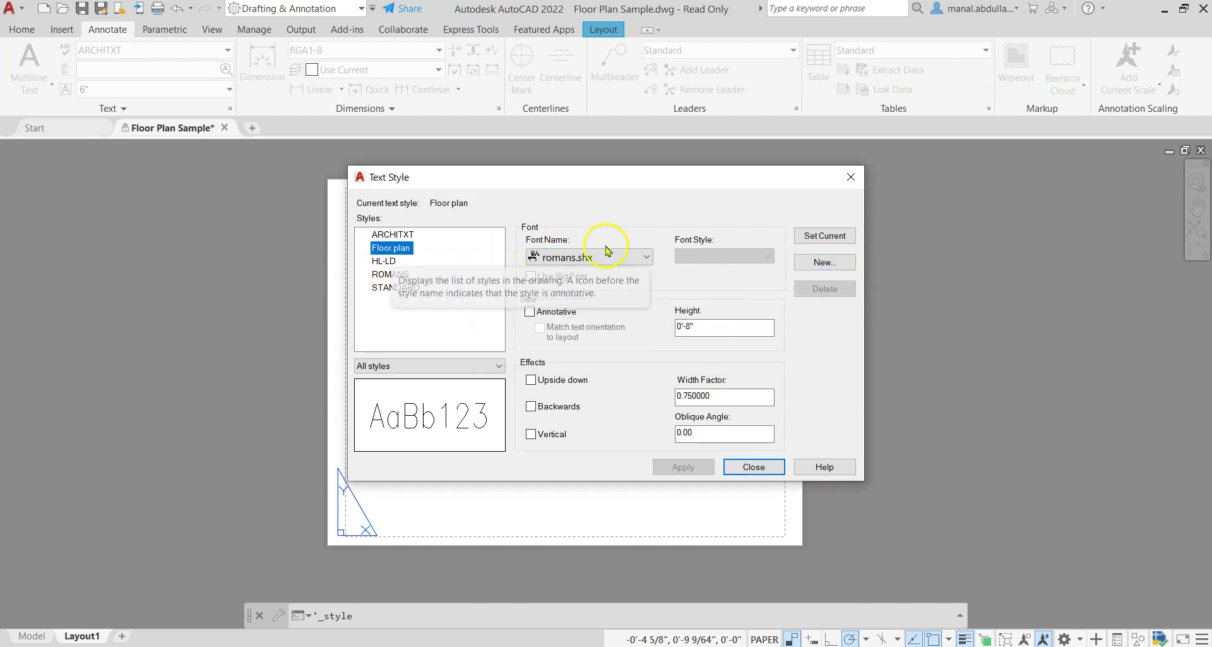
Set the Floor plan text style's font to simplex.shx and its height to 0.2, and apply the changes
{"action": "left_click", "coordinate": [637, 256]}
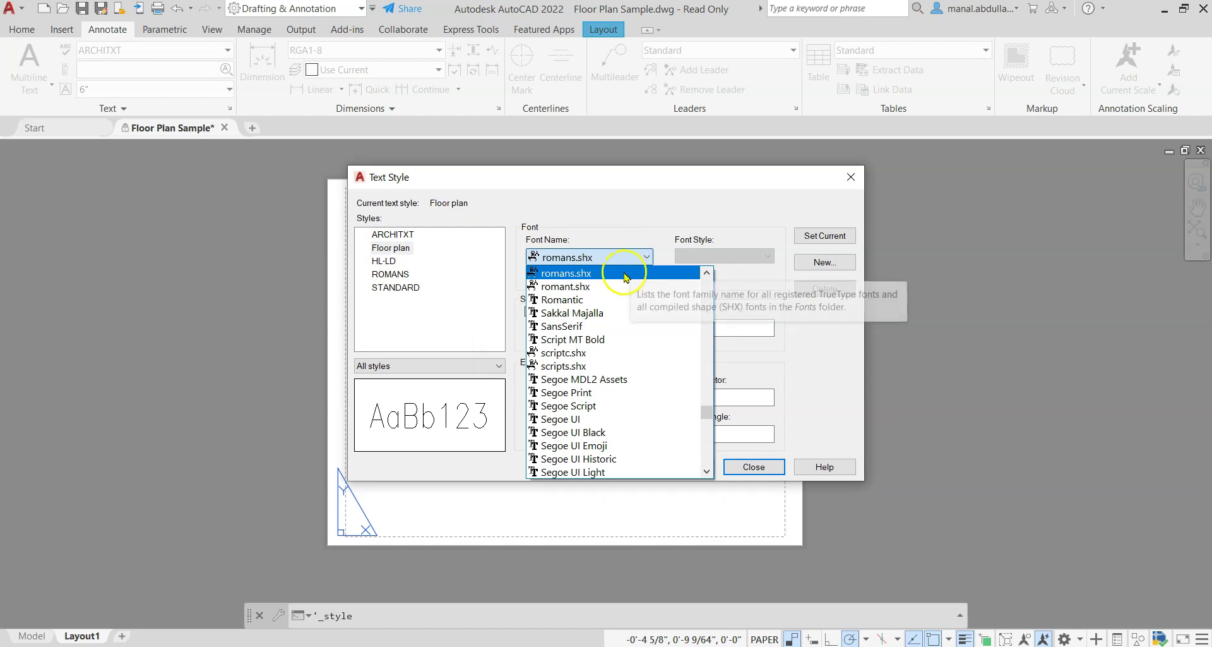
{"action": "scroll", "coordinate": [619, 375], "scroll_direction": "down", "scroll_amount": 2}
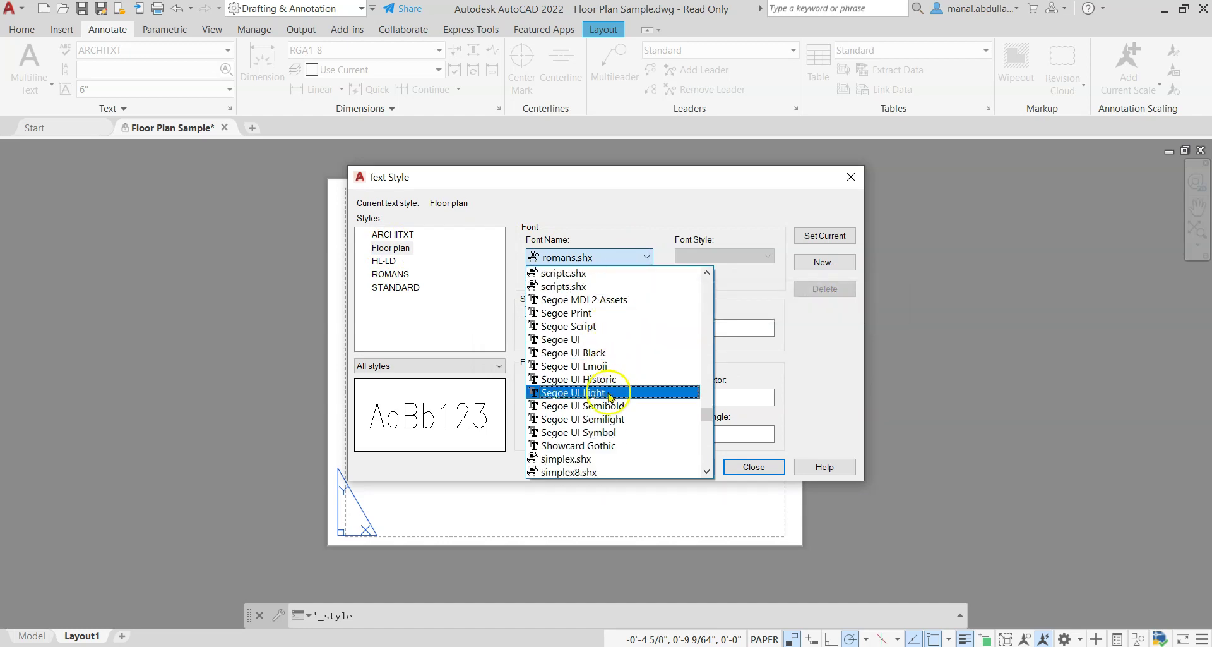
{"action": "scroll", "coordinate": [617, 375], "scroll_direction": "down", "scroll_amount": 1}
{"action": "left_click", "coordinate": [594, 418]}
{"action": "left_click_drag", "start_coordinate": [697, 327], "coordinate": [662, 332]}
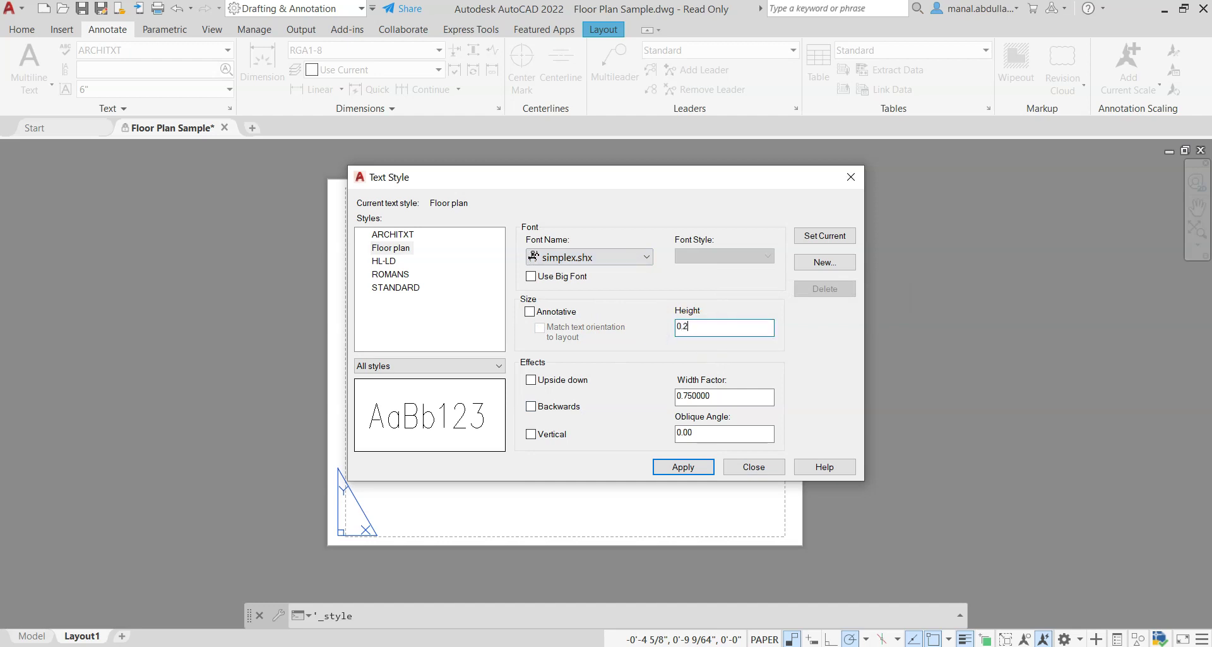
{"action": "left_click", "coordinate": [677, 467]}
{"action": "left_click", "coordinate": [745, 468]}
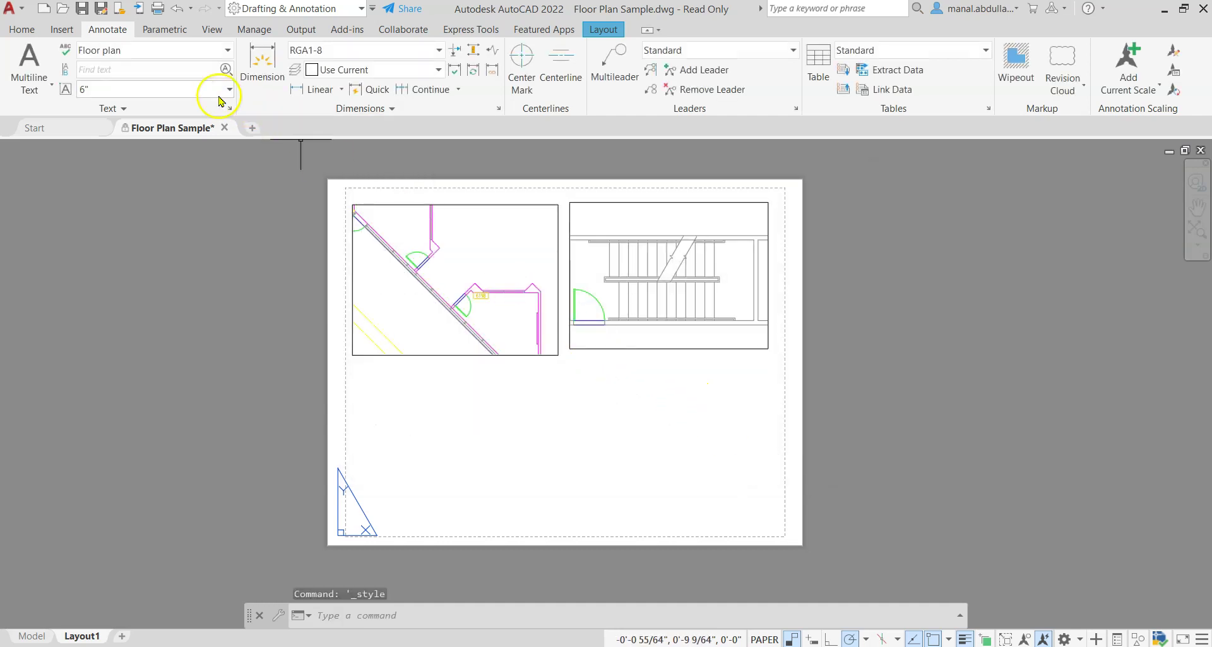
Choose Floor plan as the current text style for annotations
{"action": "left_click", "coordinate": [115, 58]}
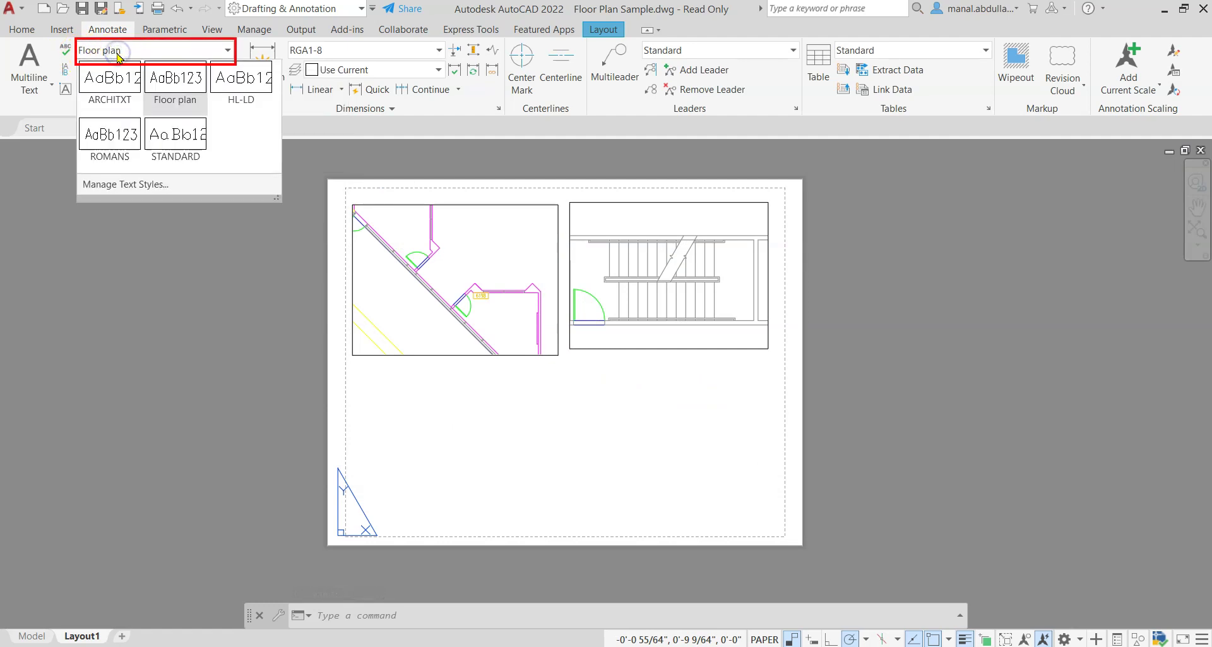
{"action": "left_click", "coordinate": [117, 53]}
{"action": "left_click", "coordinate": [117, 53]}
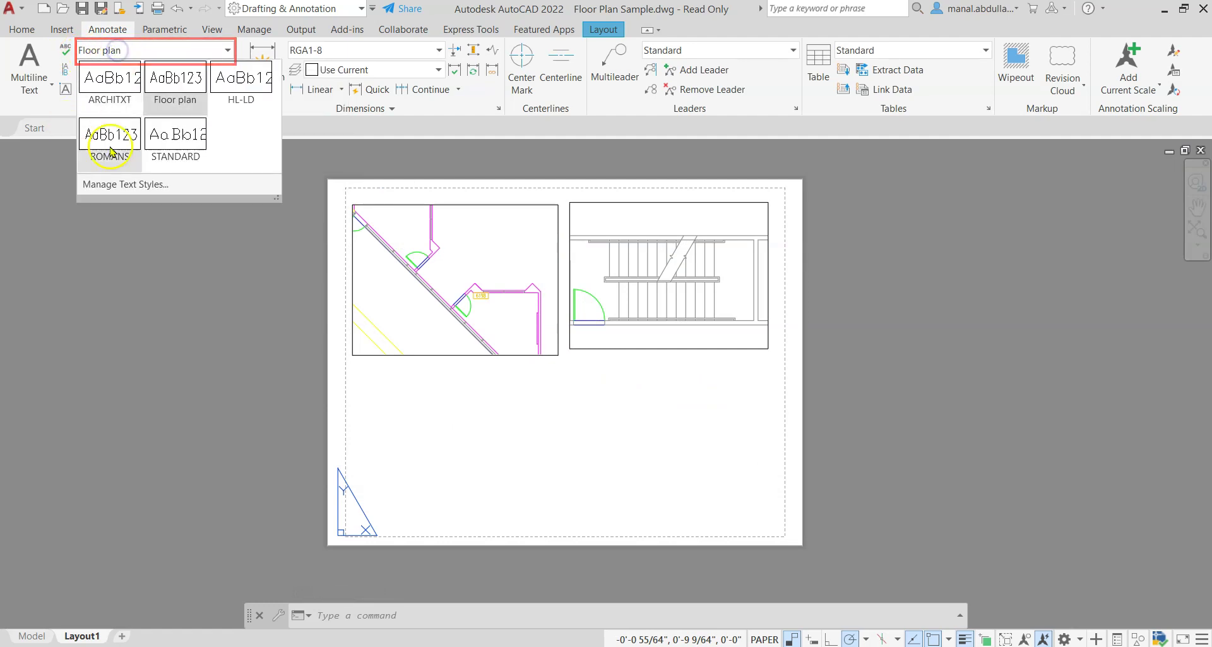
{"action": "left_click", "coordinate": [172, 72]}
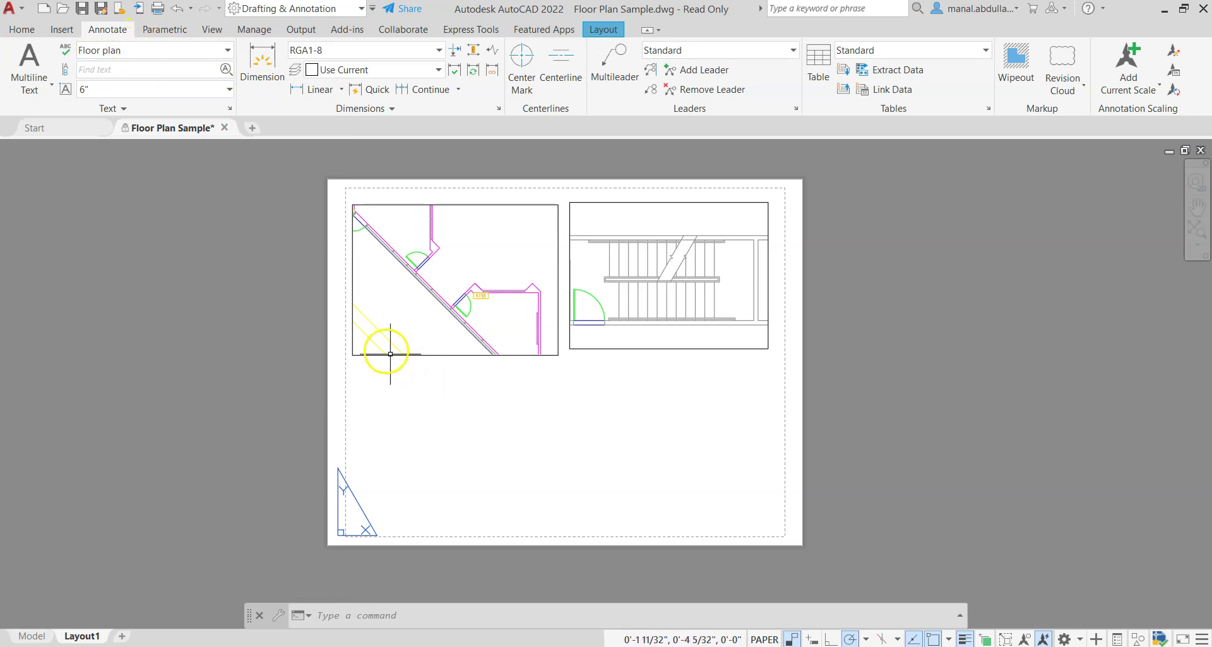
Insert an Object field showing the left viewport's Custom scale and place it on the sheet below that viewport
{"action": "left_click", "coordinate": [58, 29]}
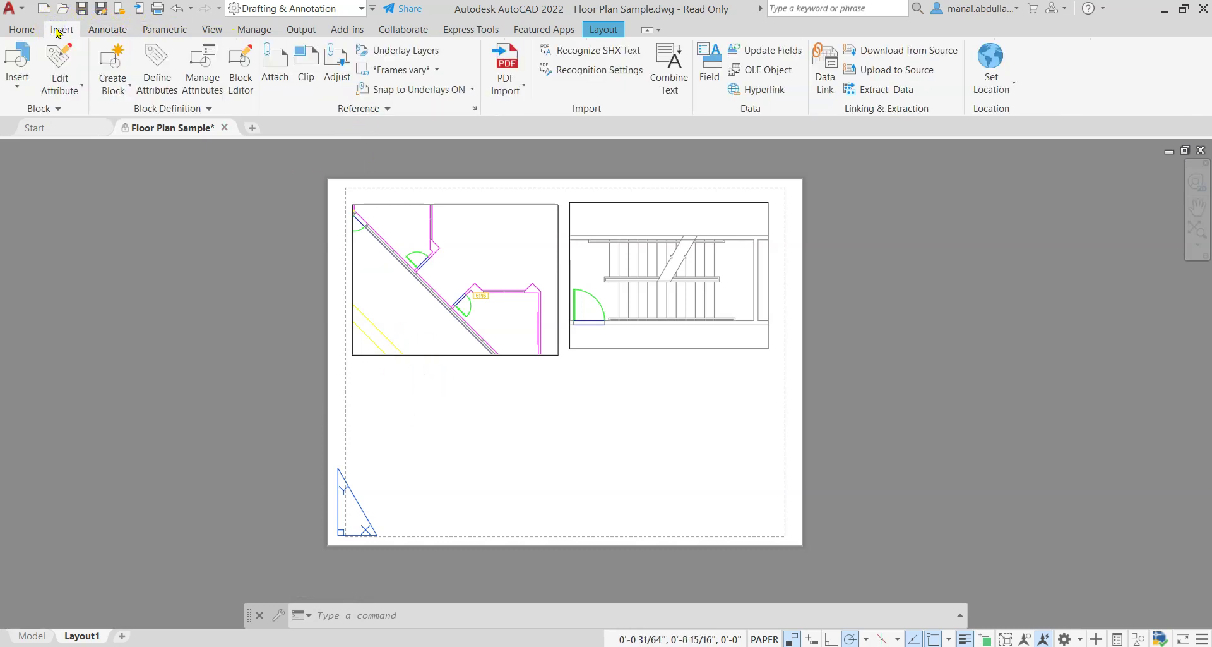
{"action": "left_click", "coordinate": [709, 74]}
{"action": "left_click", "coordinate": [542, 109]}
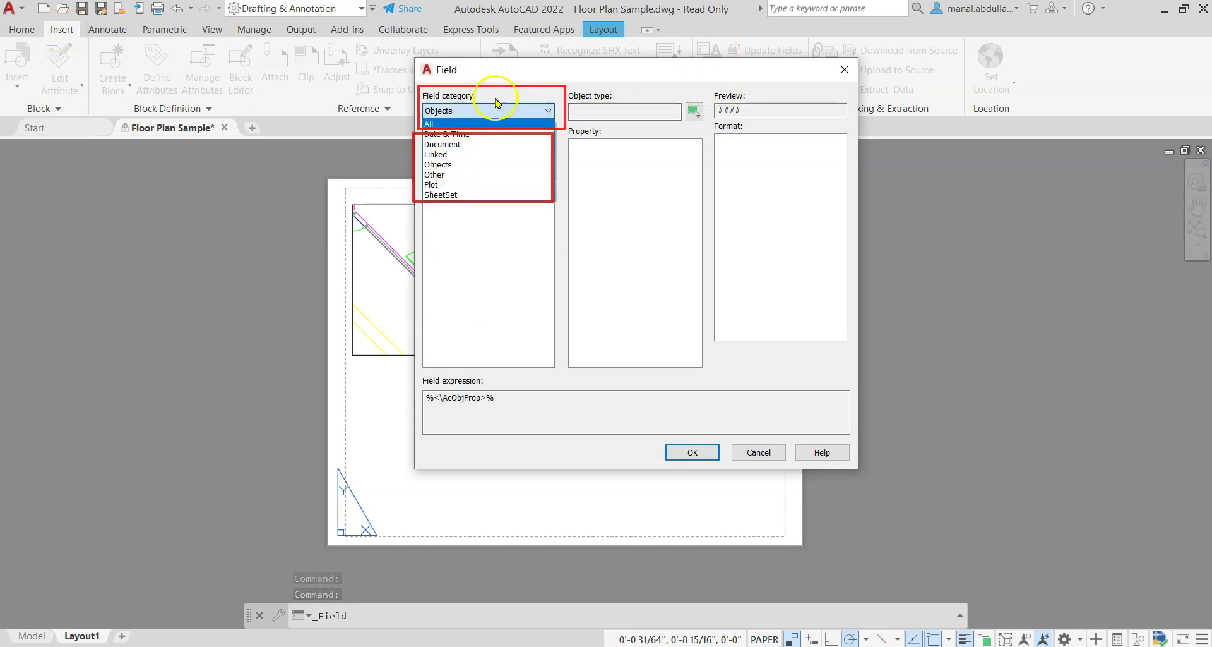
{"action": "left_click", "coordinate": [449, 167]}
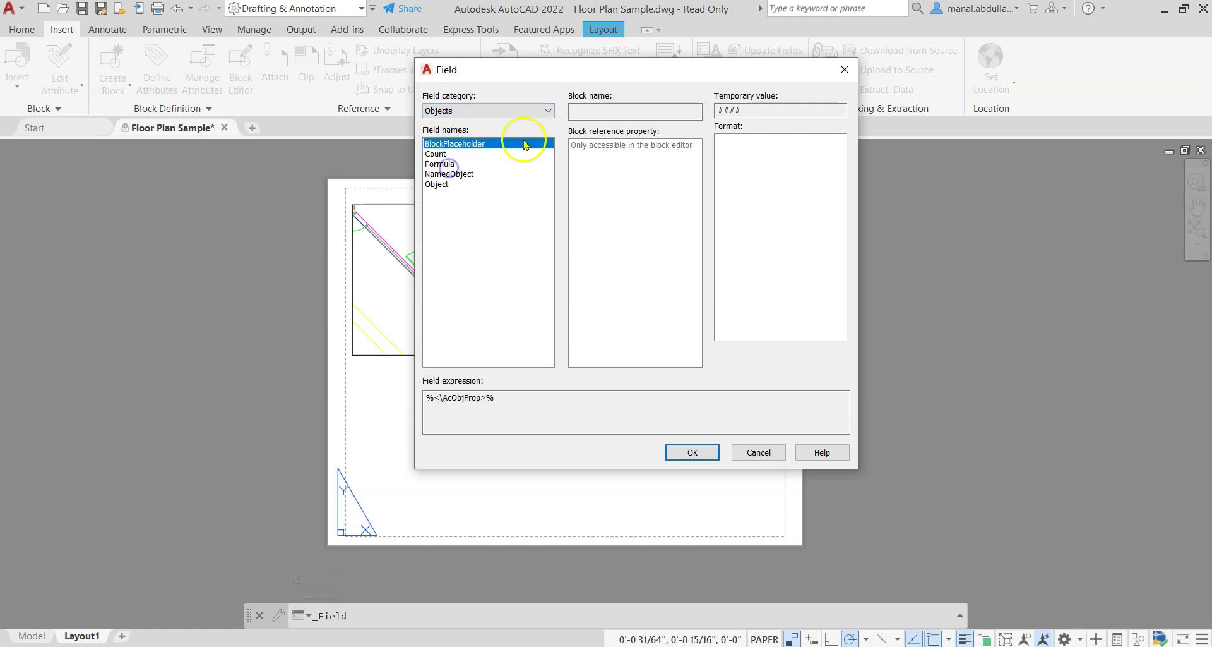
{"action": "left_click", "coordinate": [442, 185]}
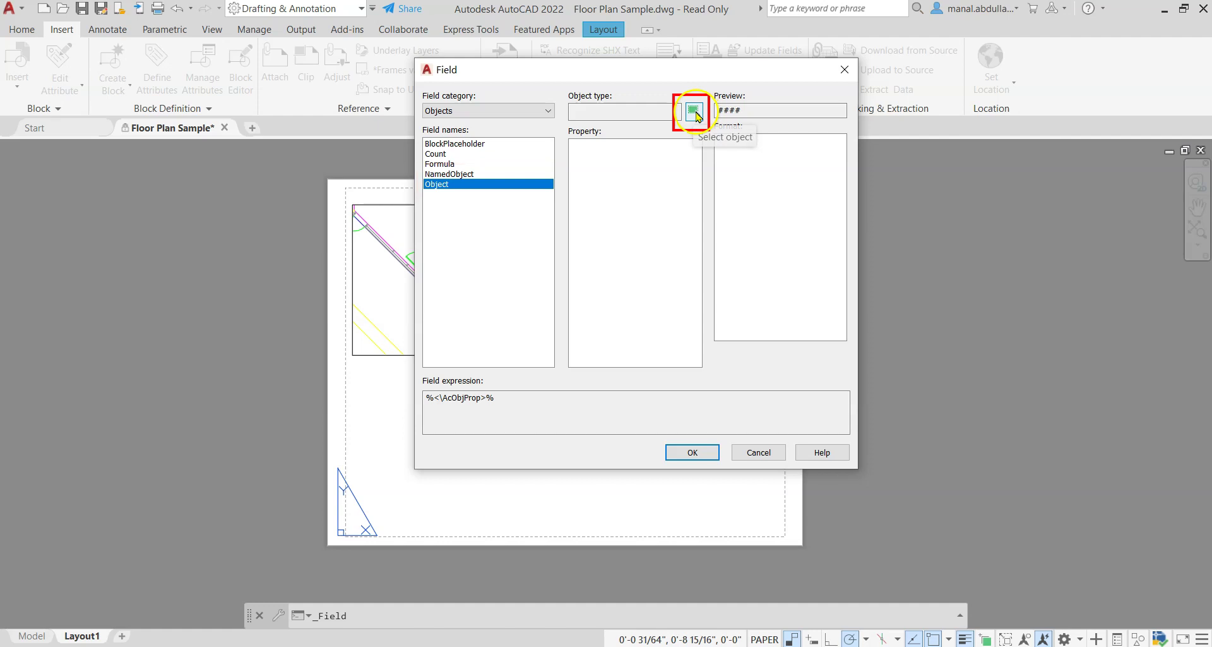
{"action": "left_click", "coordinate": [695, 112]}
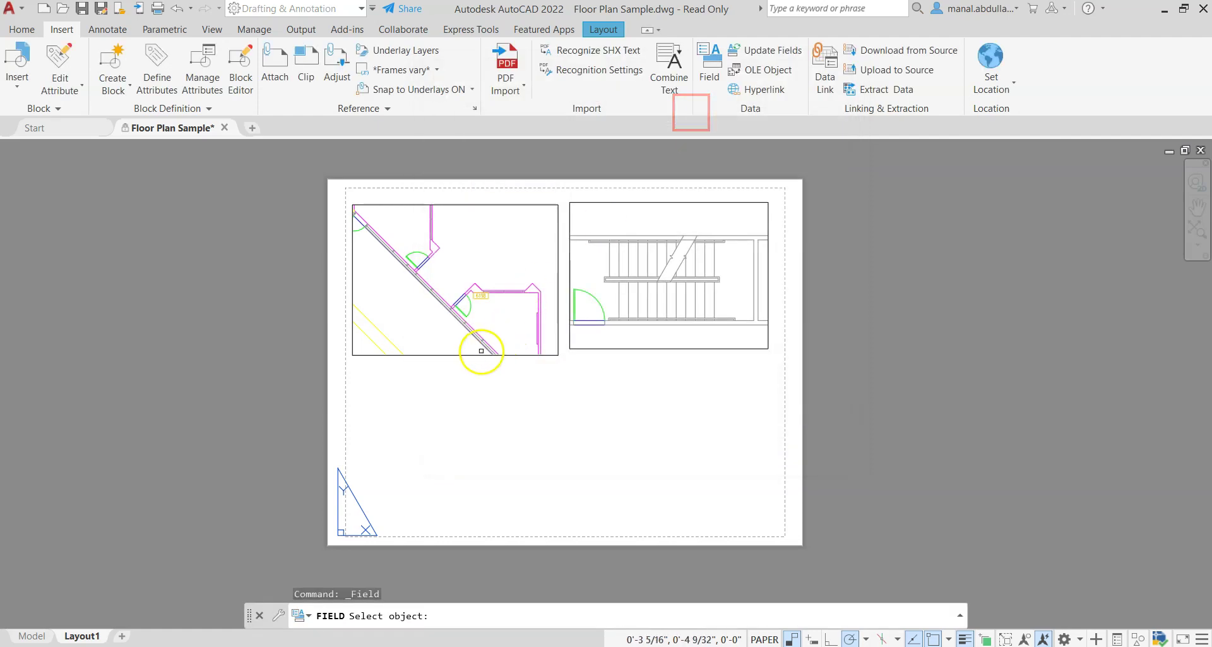
{"action": "left_click", "coordinate": [465, 354]}
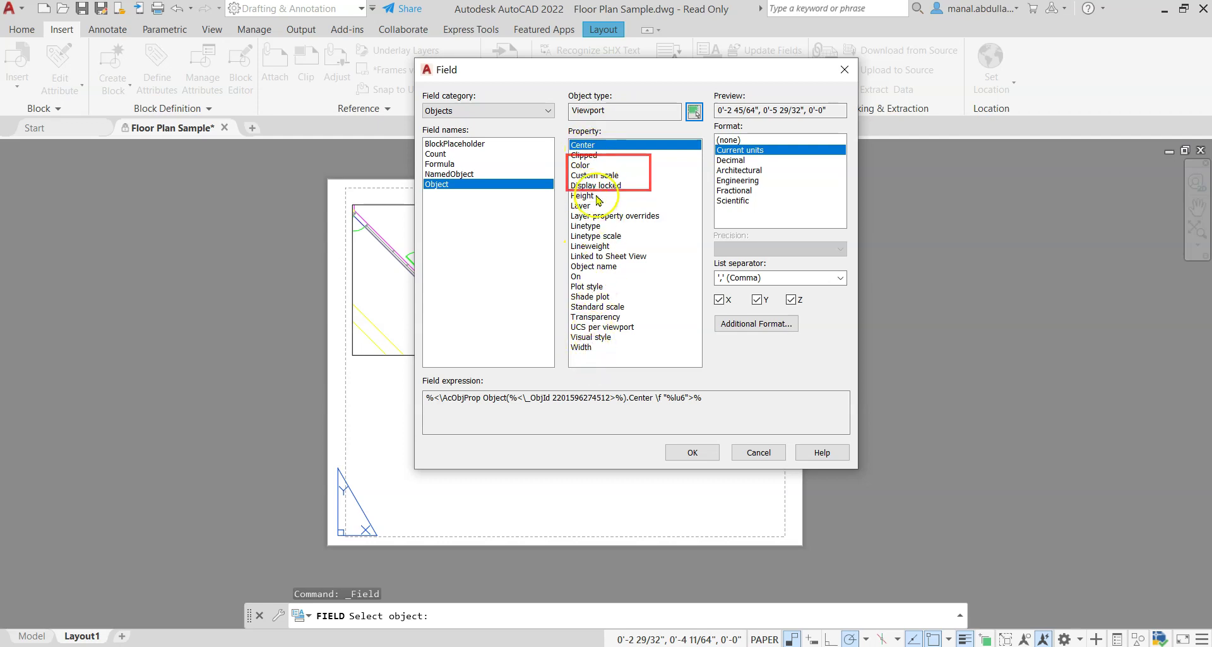
{"action": "left_click", "coordinate": [585, 177]}
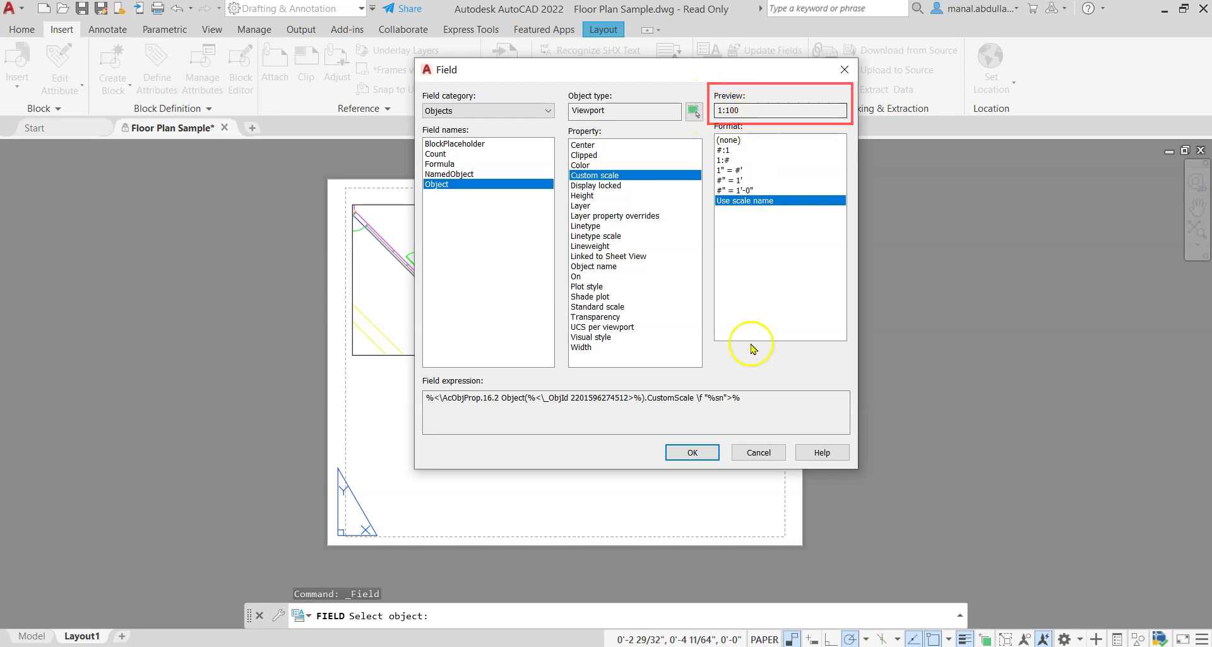
{"action": "left_click", "coordinate": [689, 453]}
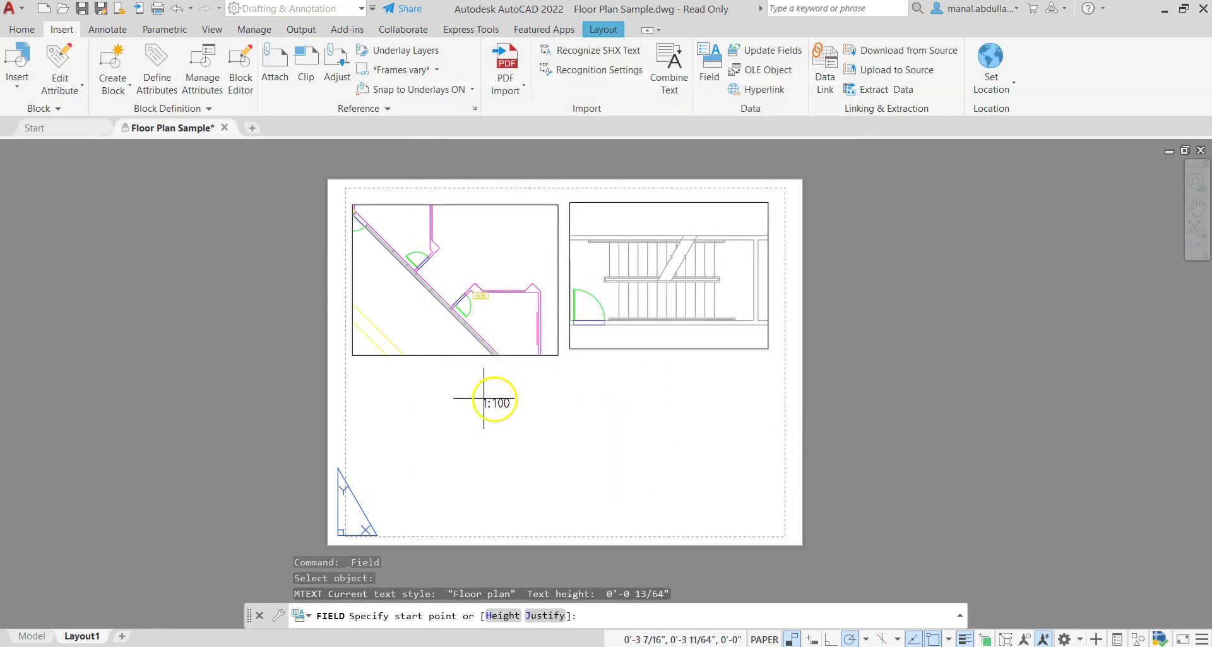
{"action": "left_click", "coordinate": [445, 392]}
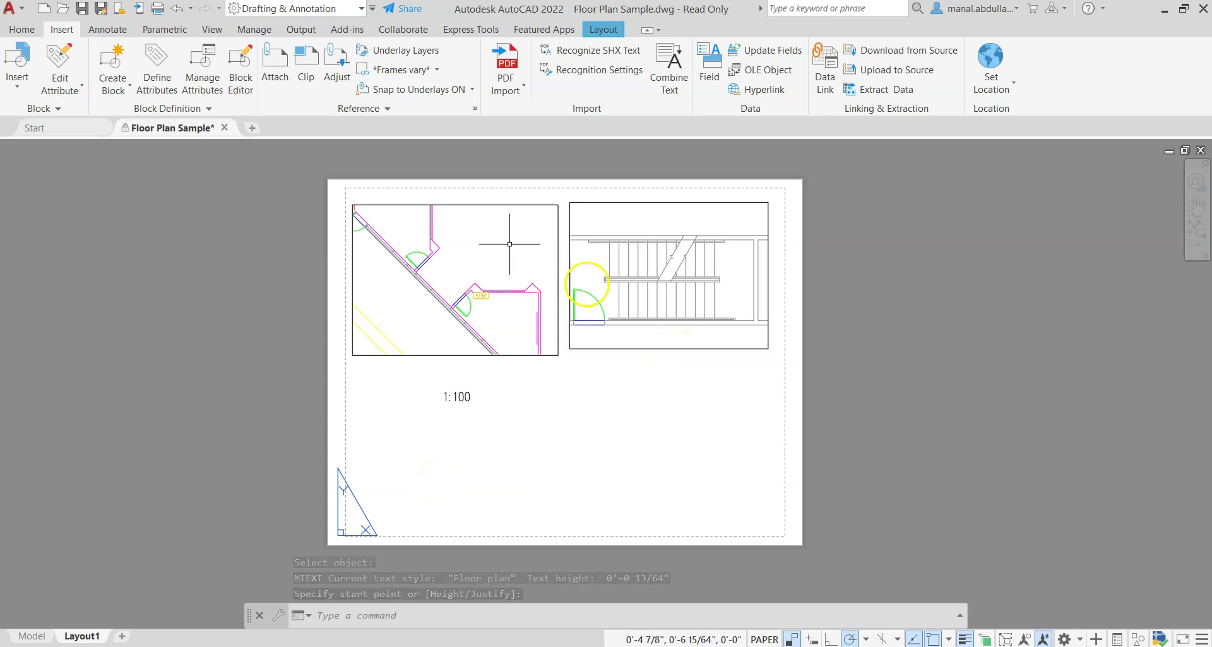
Insert an Object field showing the staircase viewport's Custom scale, placed below that viewport and level with the first scale label
{"action": "left_click", "coordinate": [709, 74]}
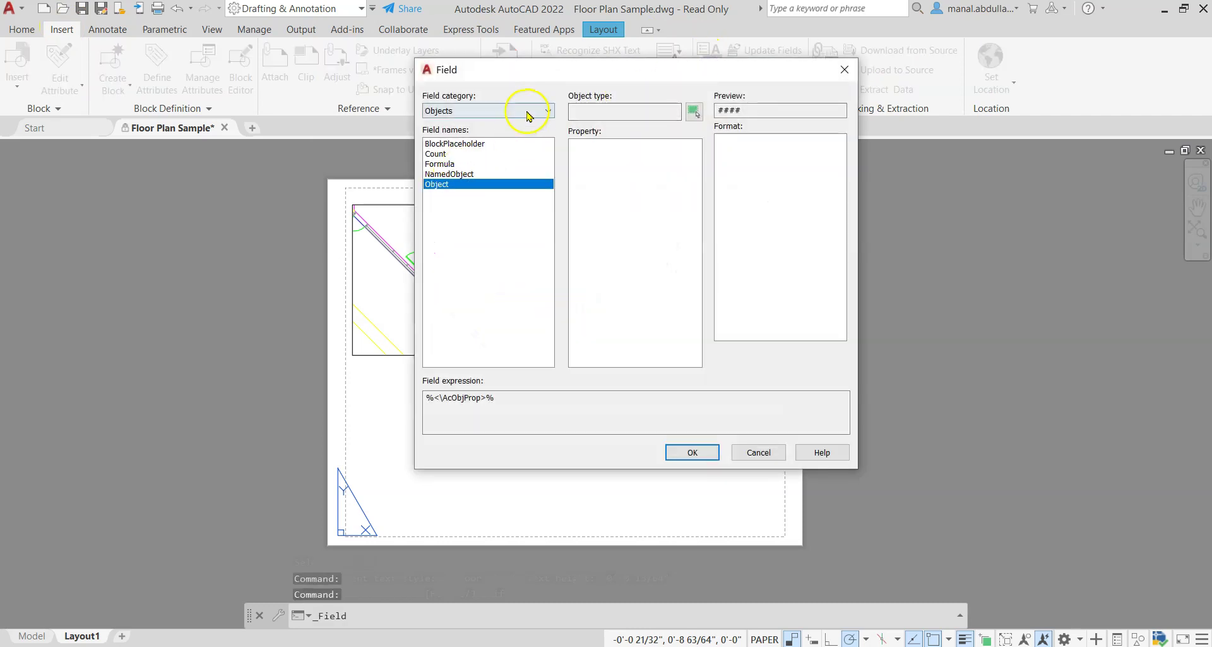
{"action": "left_click", "coordinate": [543, 110]}
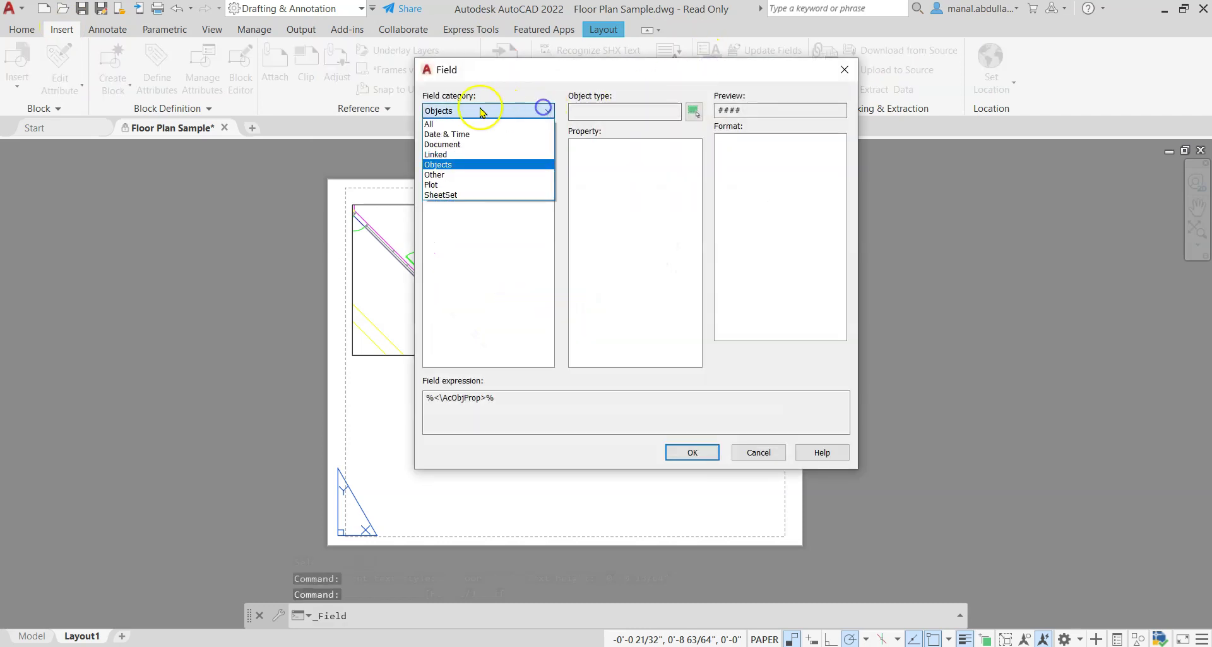
{"action": "left_click", "coordinate": [446, 165]}
{"action": "left_click", "coordinate": [438, 185]}
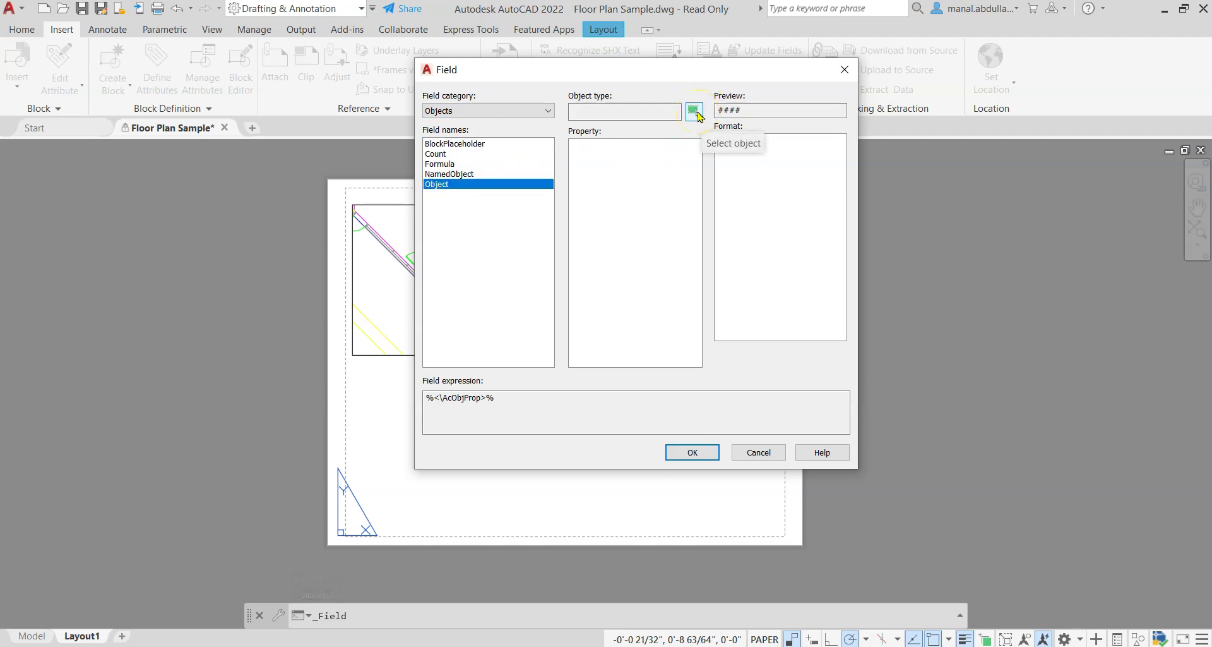
{"action": "left_click", "coordinate": [698, 114]}
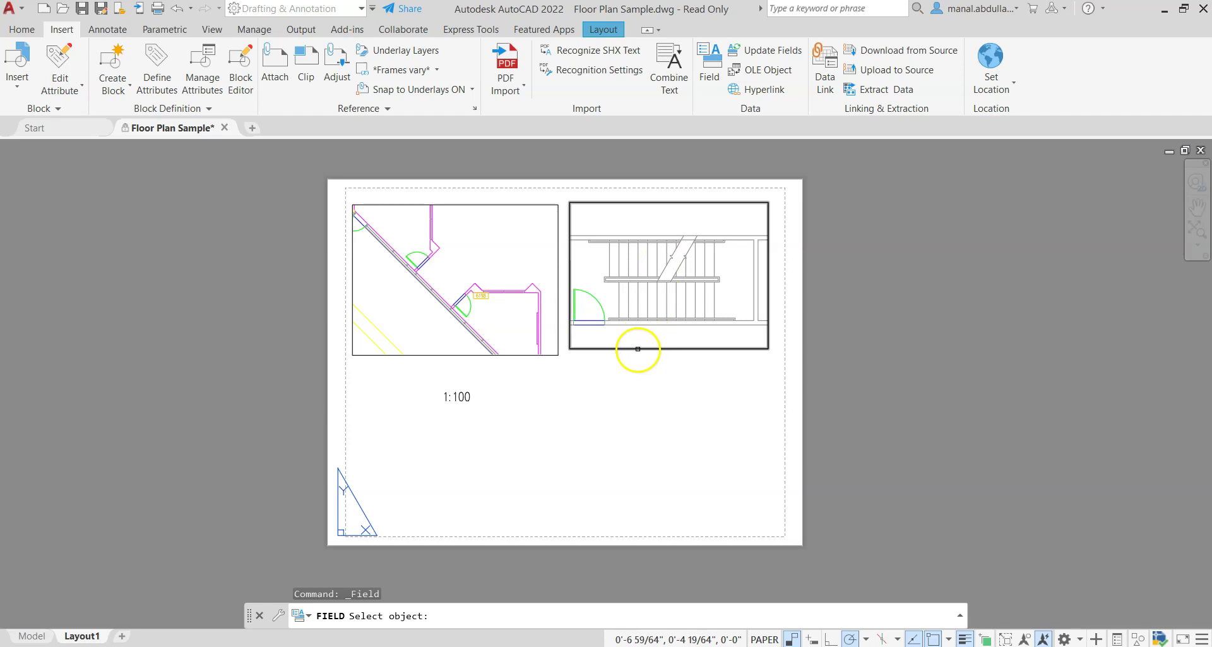
{"action": "left_click", "coordinate": [638, 348]}
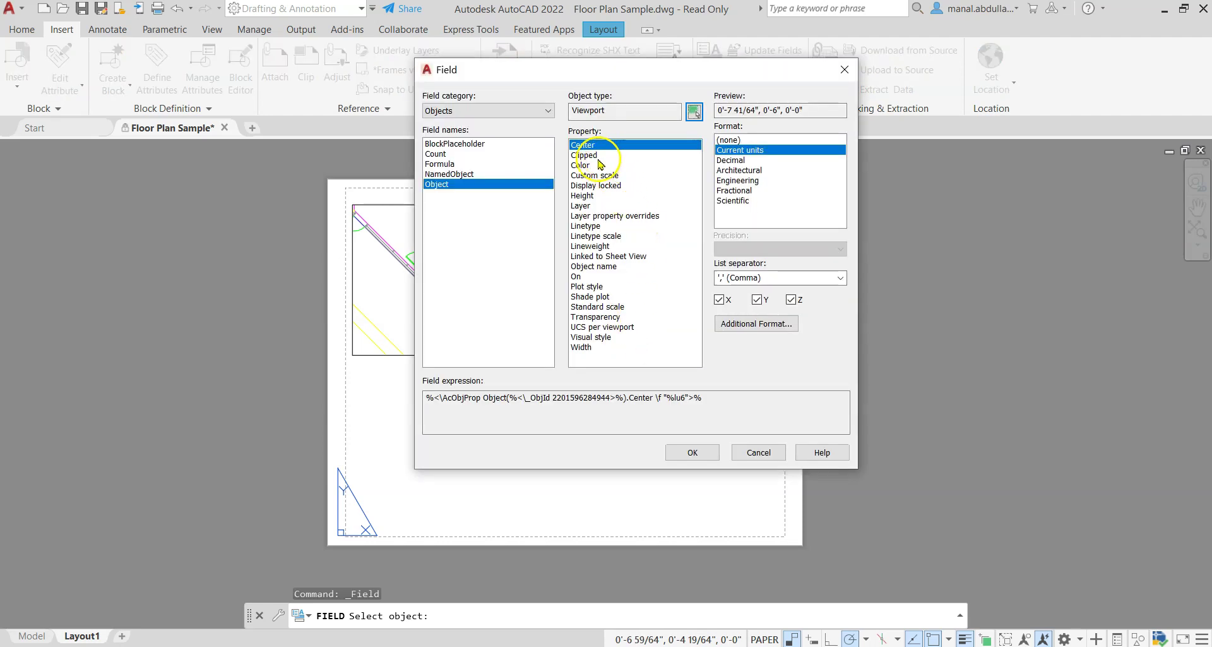
{"action": "left_click", "coordinate": [595, 175]}
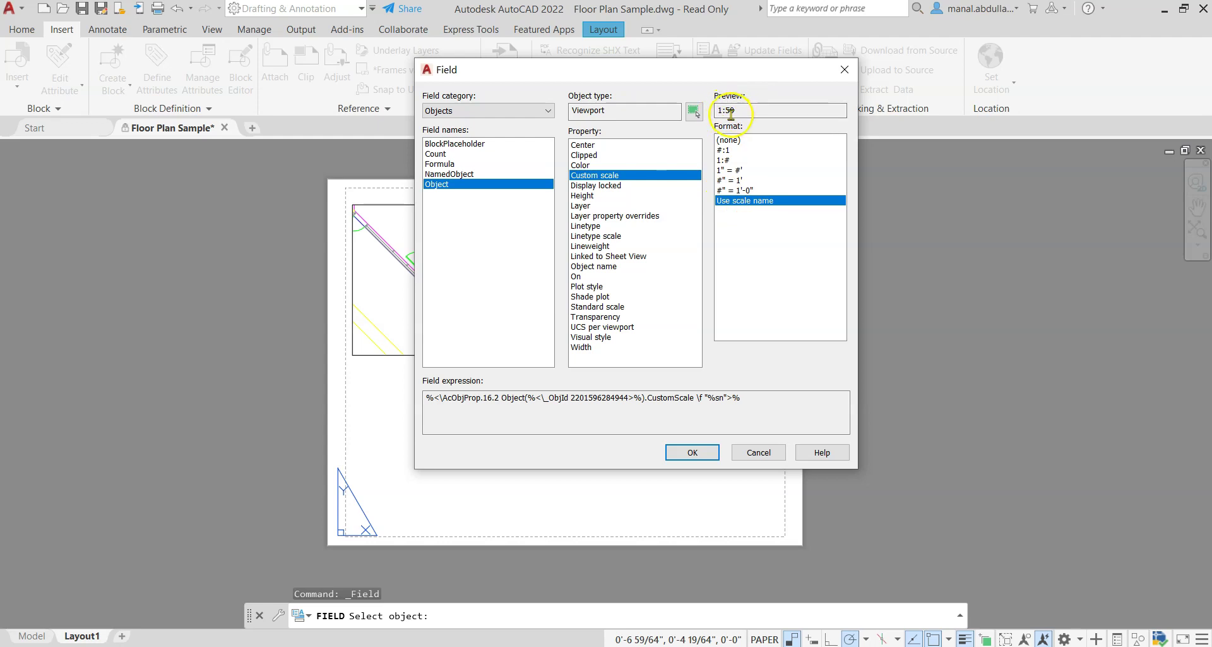
{"action": "left_click", "coordinate": [695, 453]}
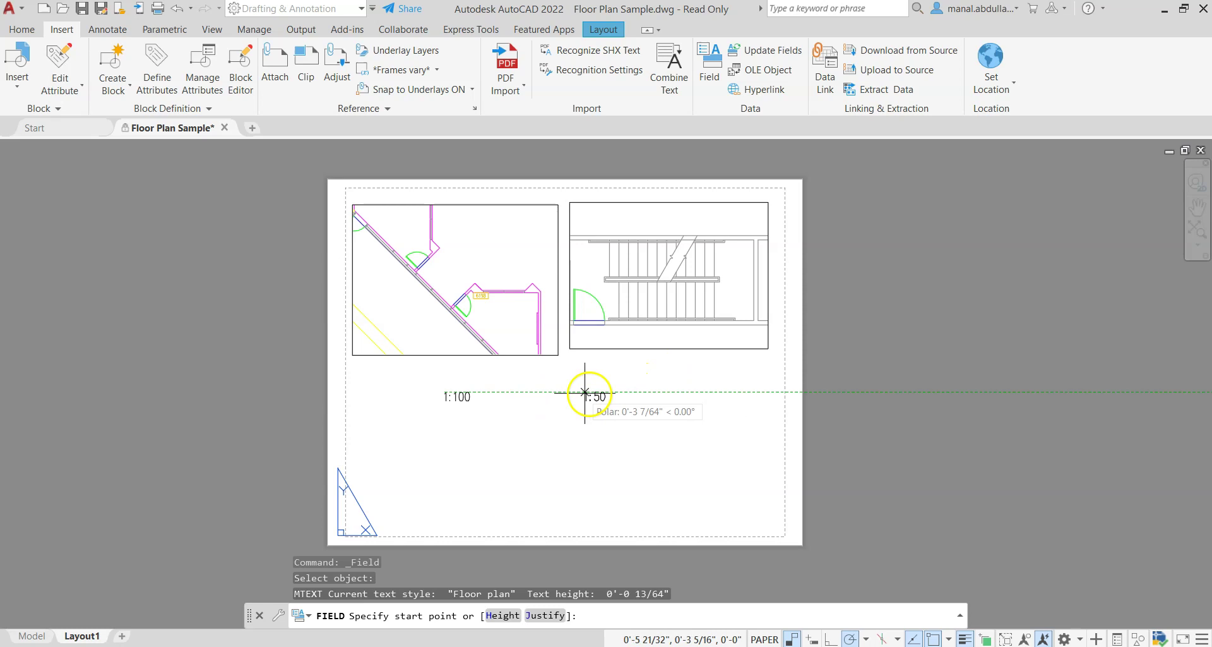
{"action": "left_click", "coordinate": [660, 394]}
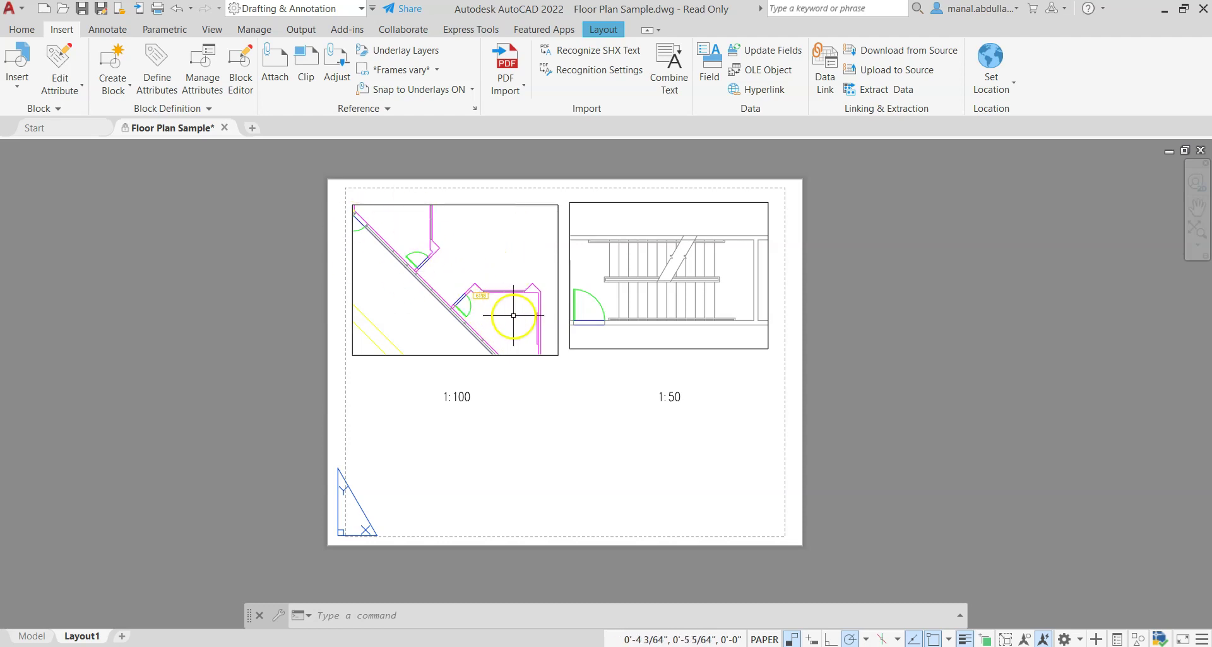
Unlock the left viewport and set its scale to 1:40
{"action": "left_click", "coordinate": [501, 356]}
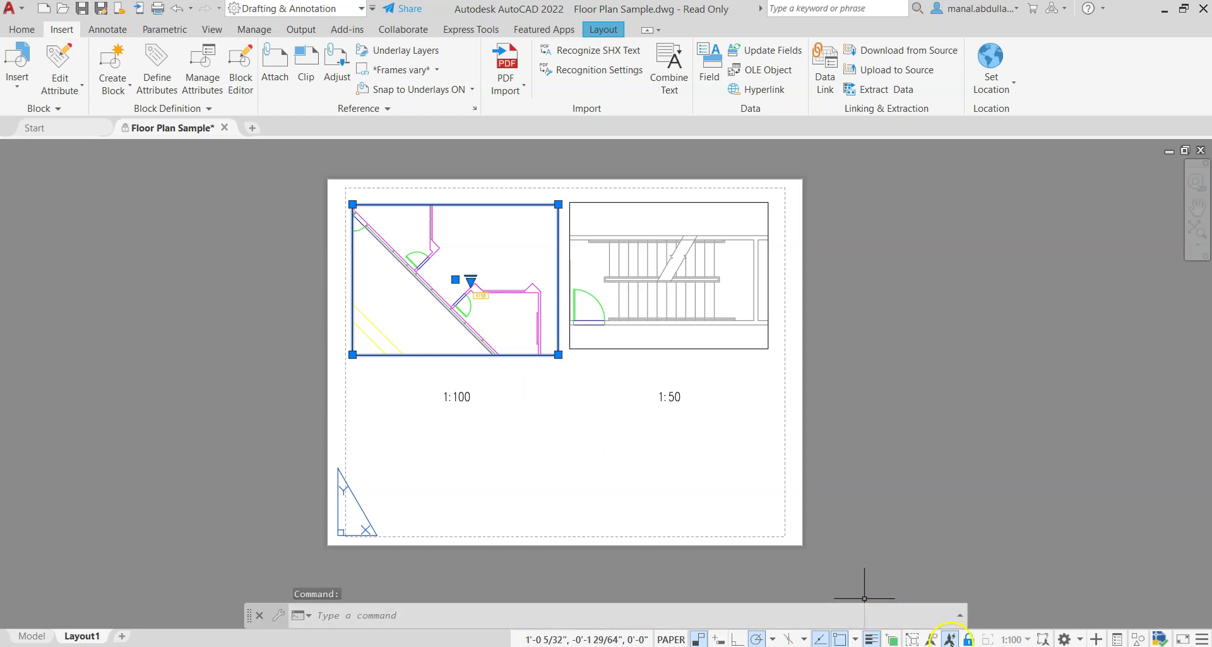
{"action": "left_click", "coordinate": [1022, 640]}
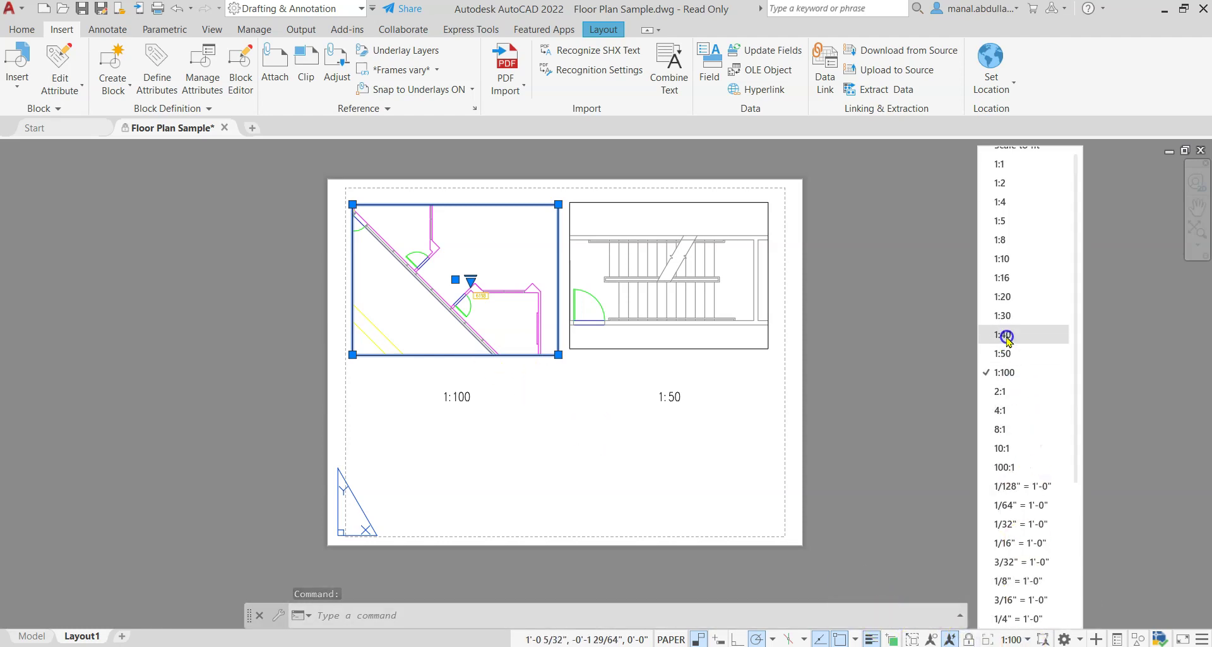
{"action": "left_click", "coordinate": [1007, 335]}
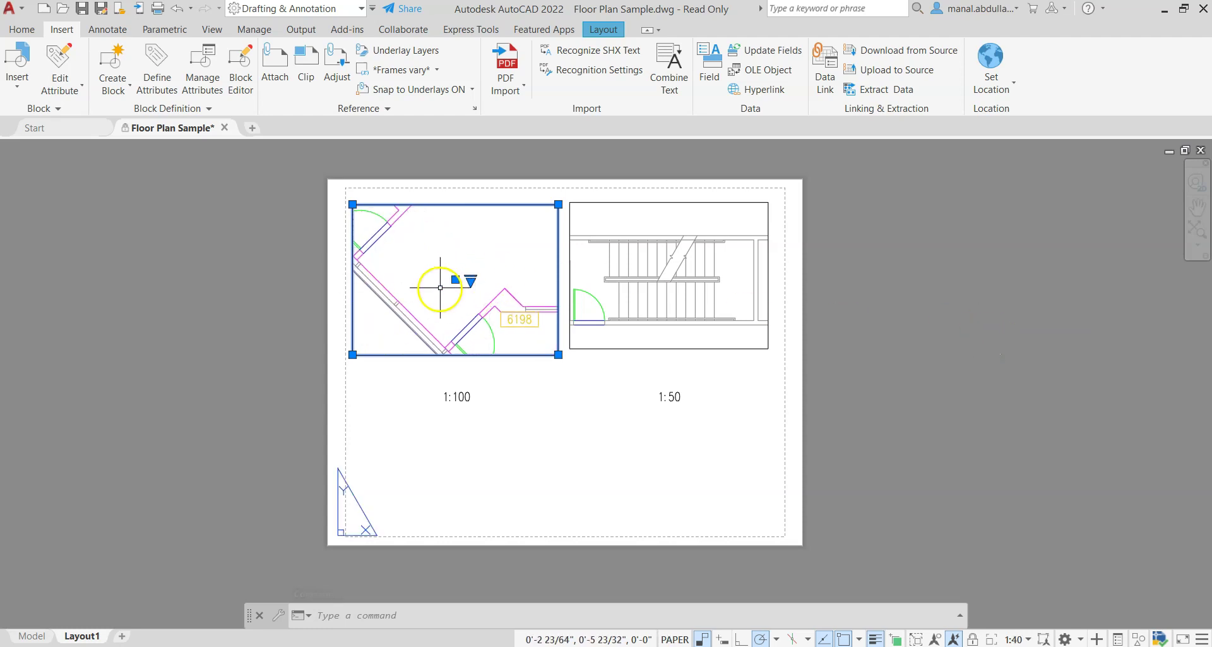
Activate the left viewport, bring the door and room tag 6198 into its frame, and lock it
{"action": "double_click", "coordinate": [420, 289]}
{"action": "middle_click_drag", "start_coordinate": [423, 292], "coordinate": [450, 287]}
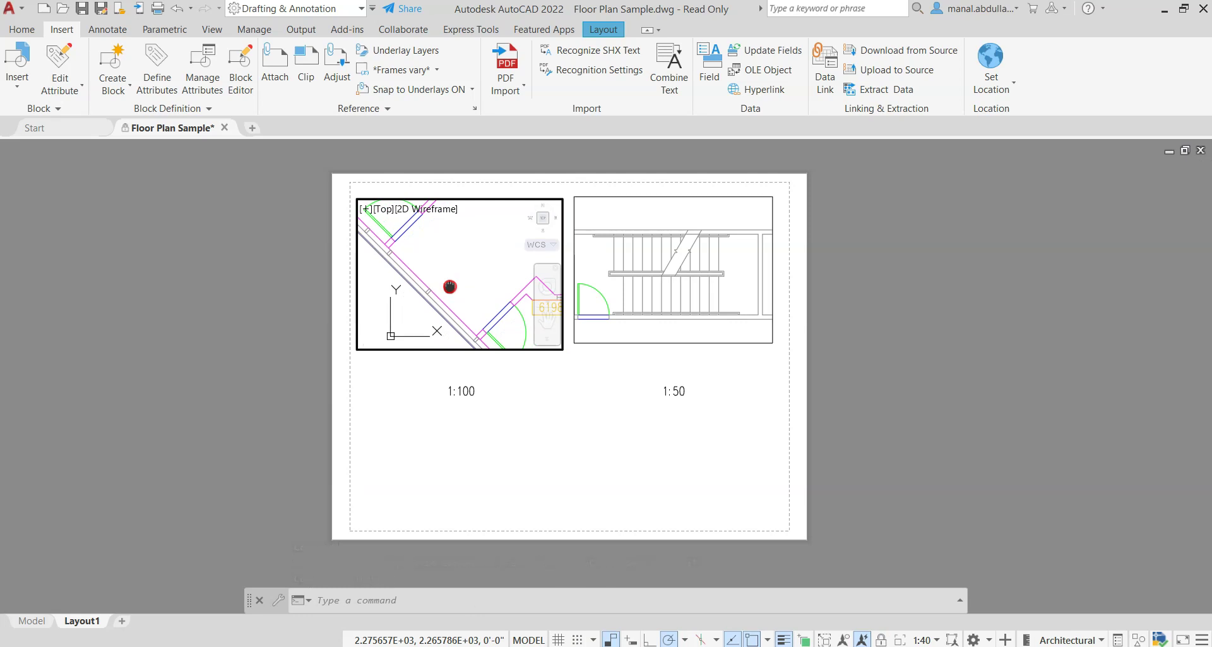
{"action": "middle_click_drag", "start_coordinate": [450, 287], "coordinate": [372, 234]}
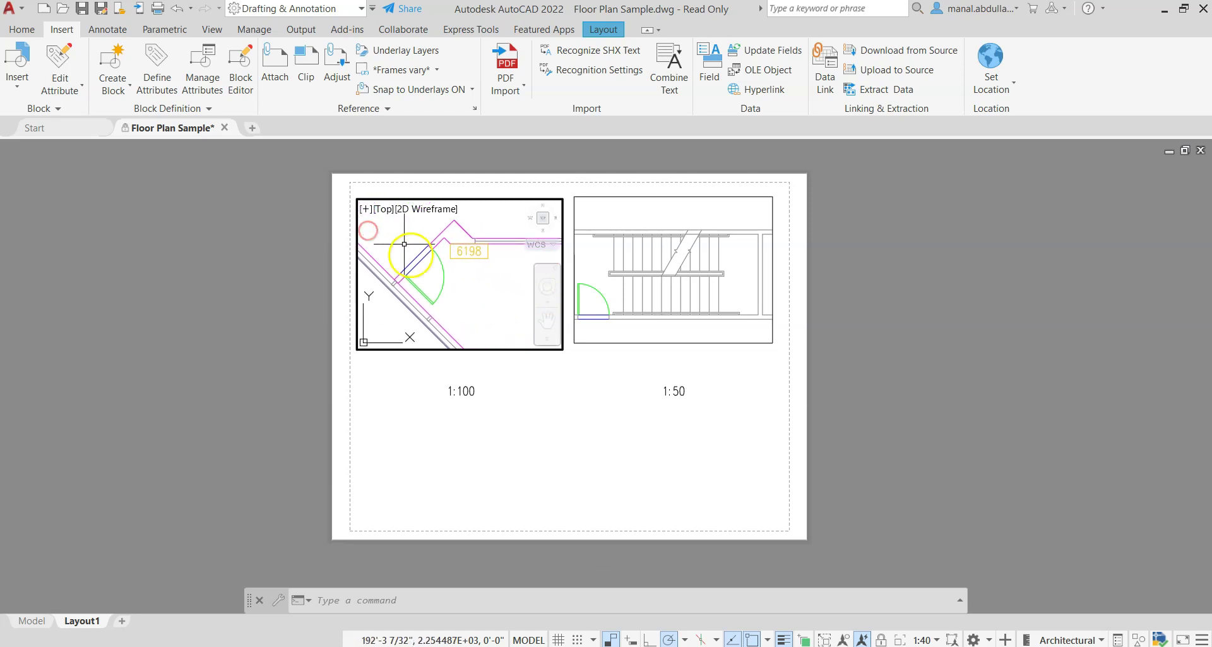
{"action": "left_click", "coordinate": [883, 641]}
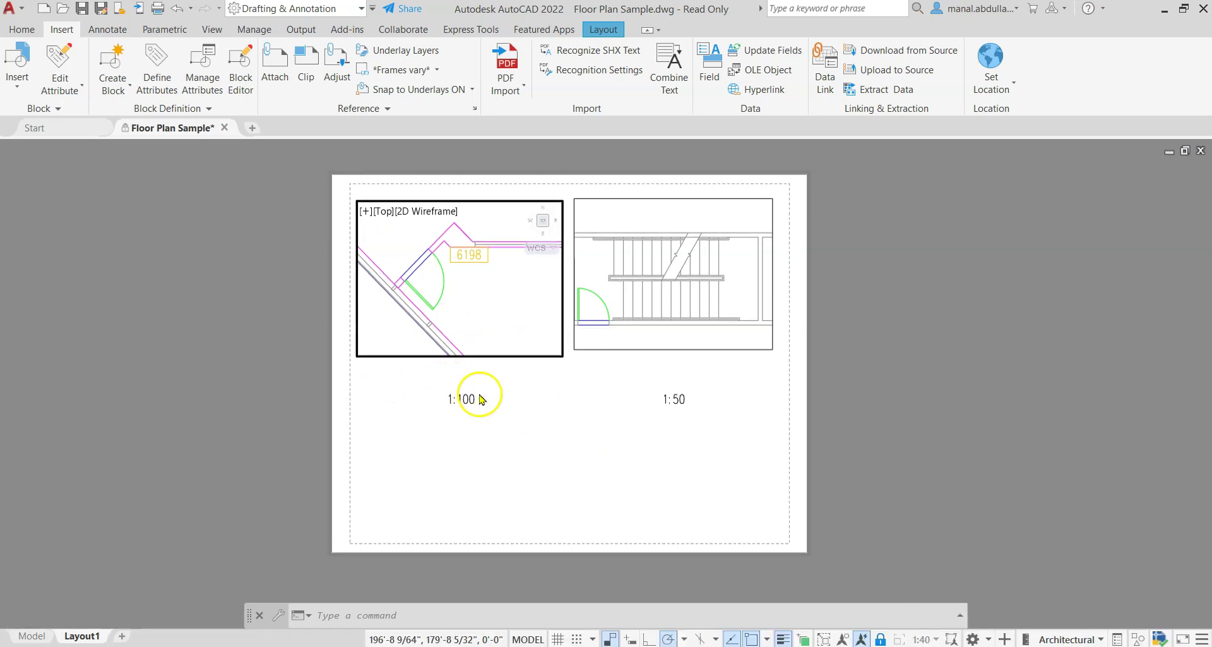
Regenerate the drawing to update the left viewport's scale label, and return to paper space
{"action": "left_click", "coordinate": [481, 434]}
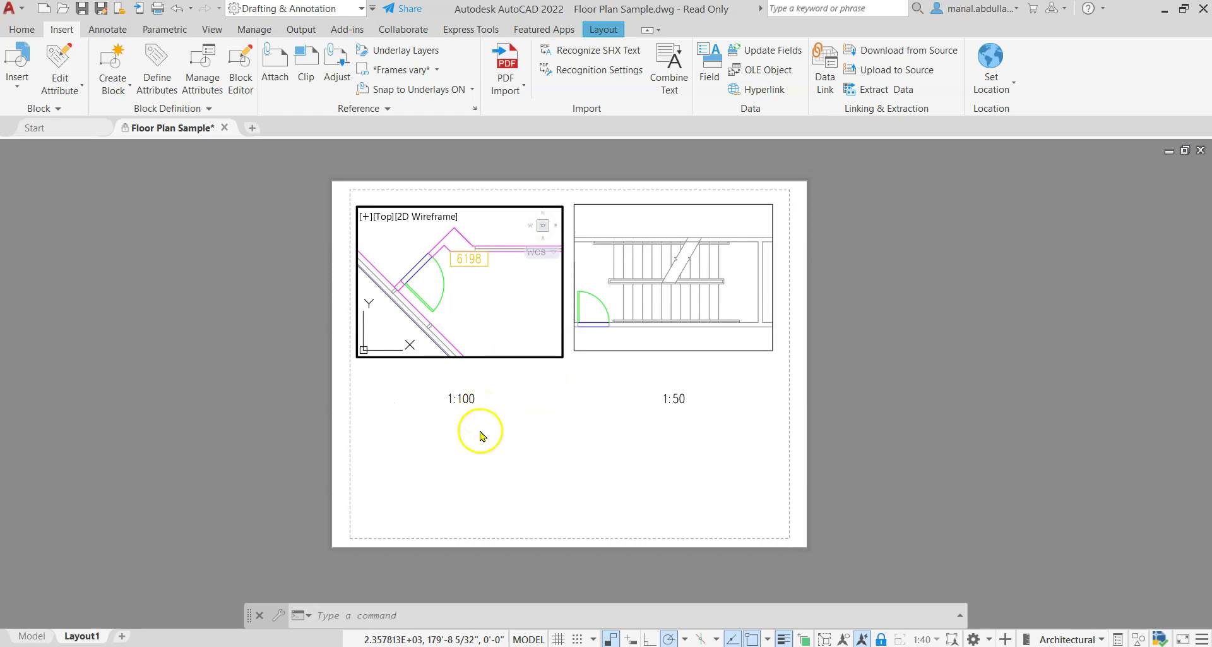
{"action": "left_click", "coordinate": [387, 616]}
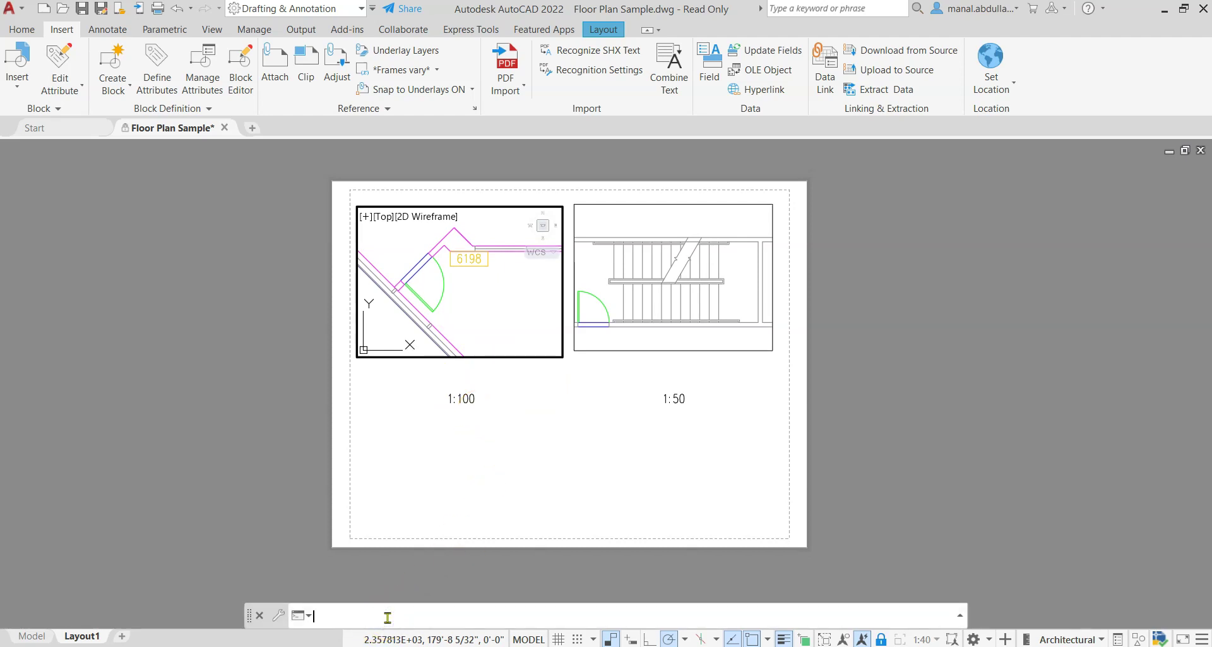
{"action": "type", "text": "re"}
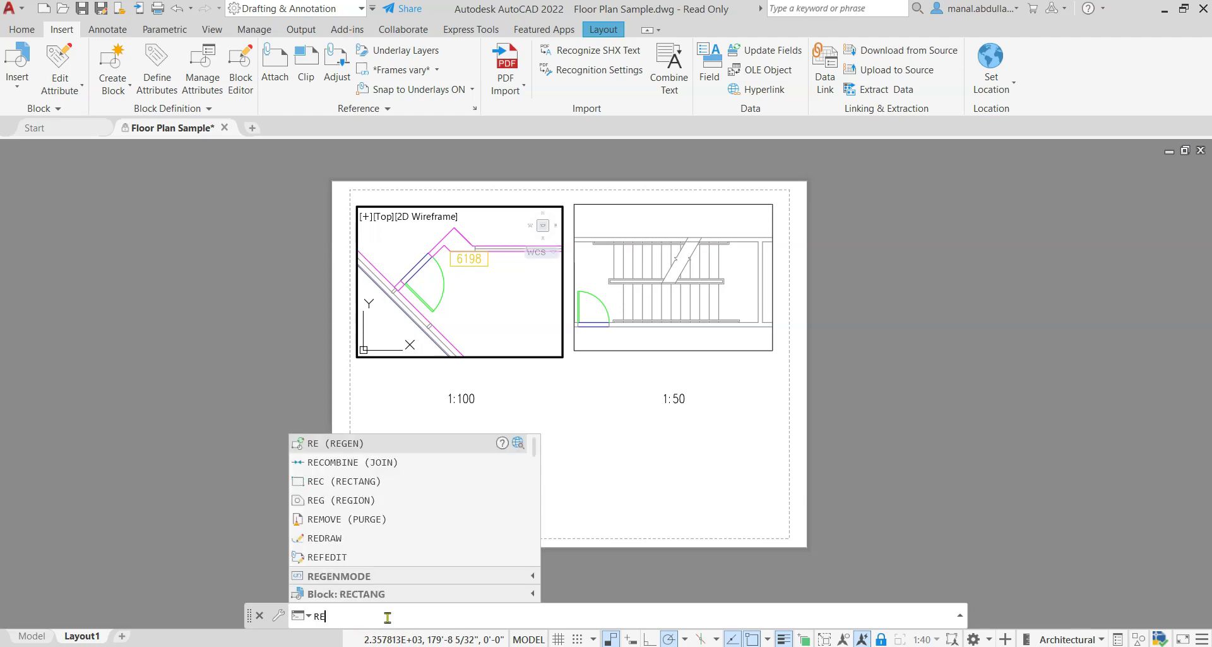
{"action": "key", "text": "Return"}
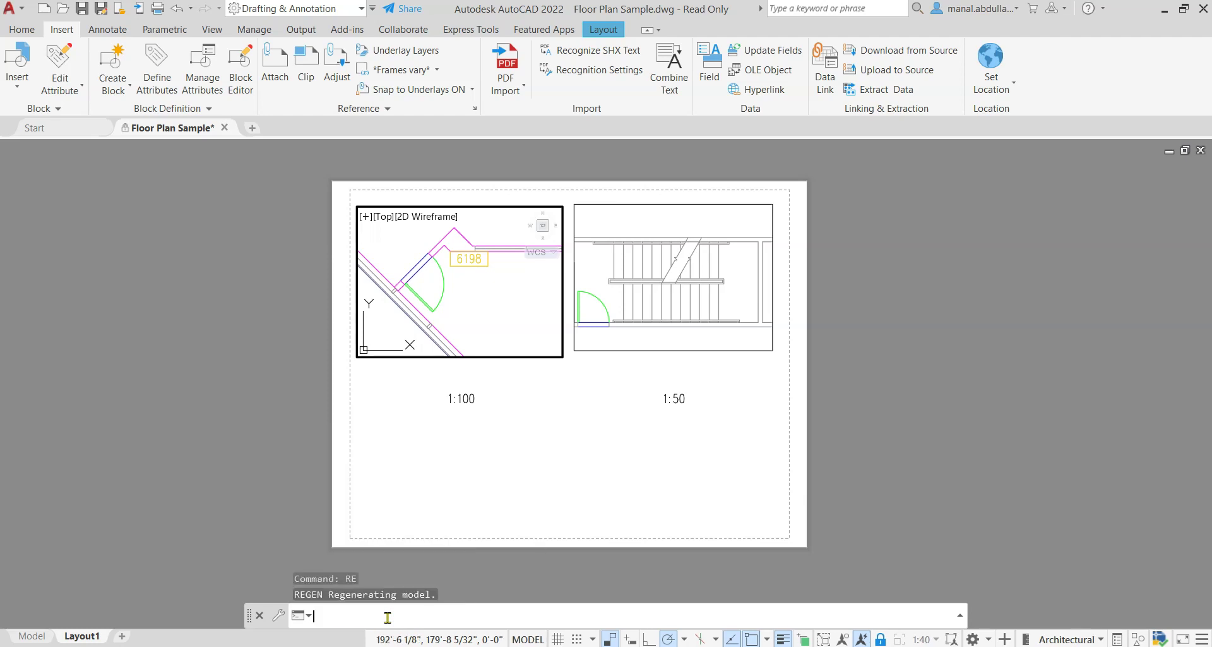
{"action": "double_click", "coordinate": [460, 420]}
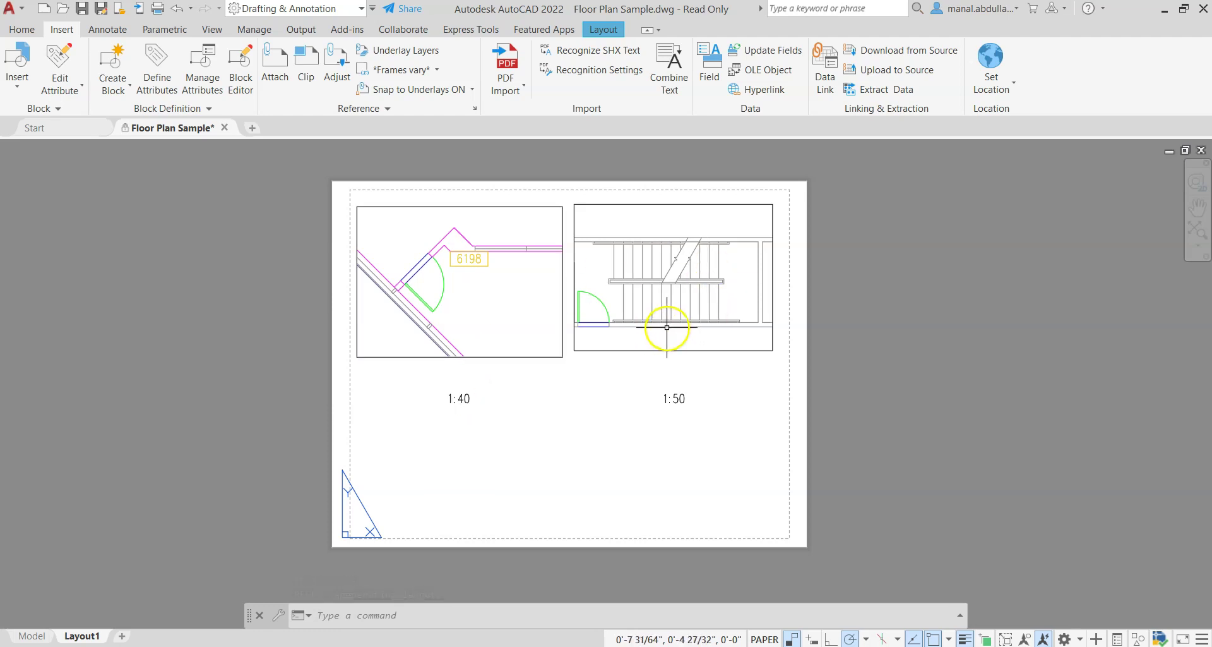
Set the staircase viewport's scale to 1:100 and lock the viewport
{"action": "left_click", "coordinate": [674, 351]}
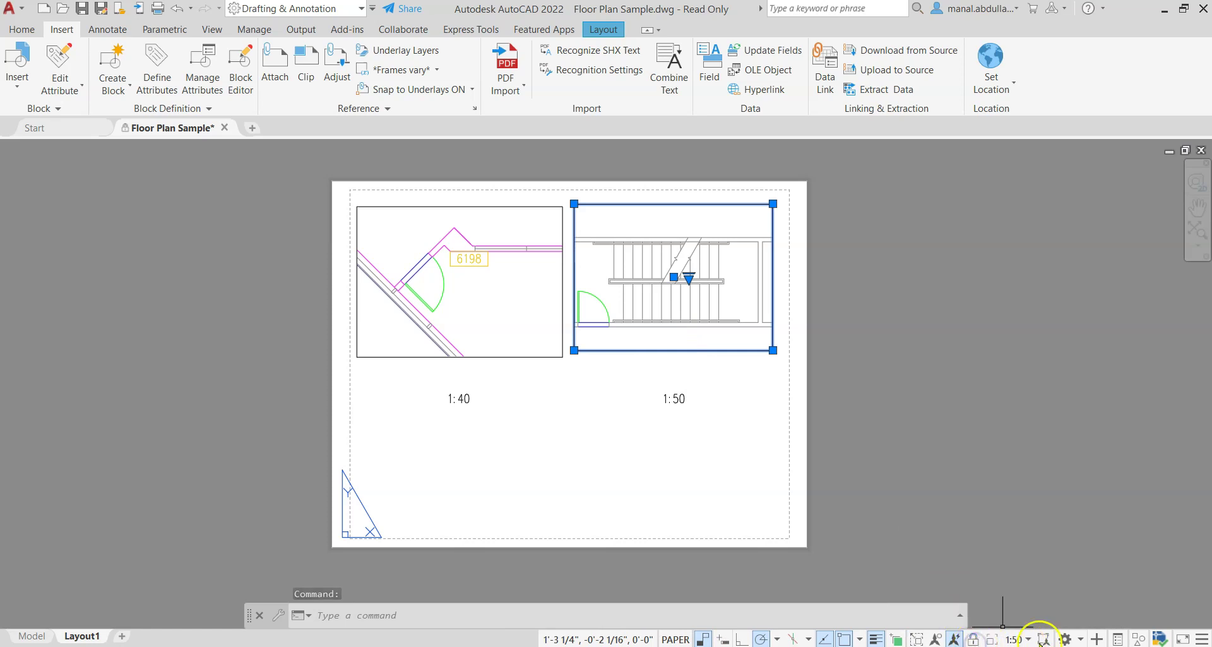
{"action": "left_click", "coordinate": [1020, 639]}
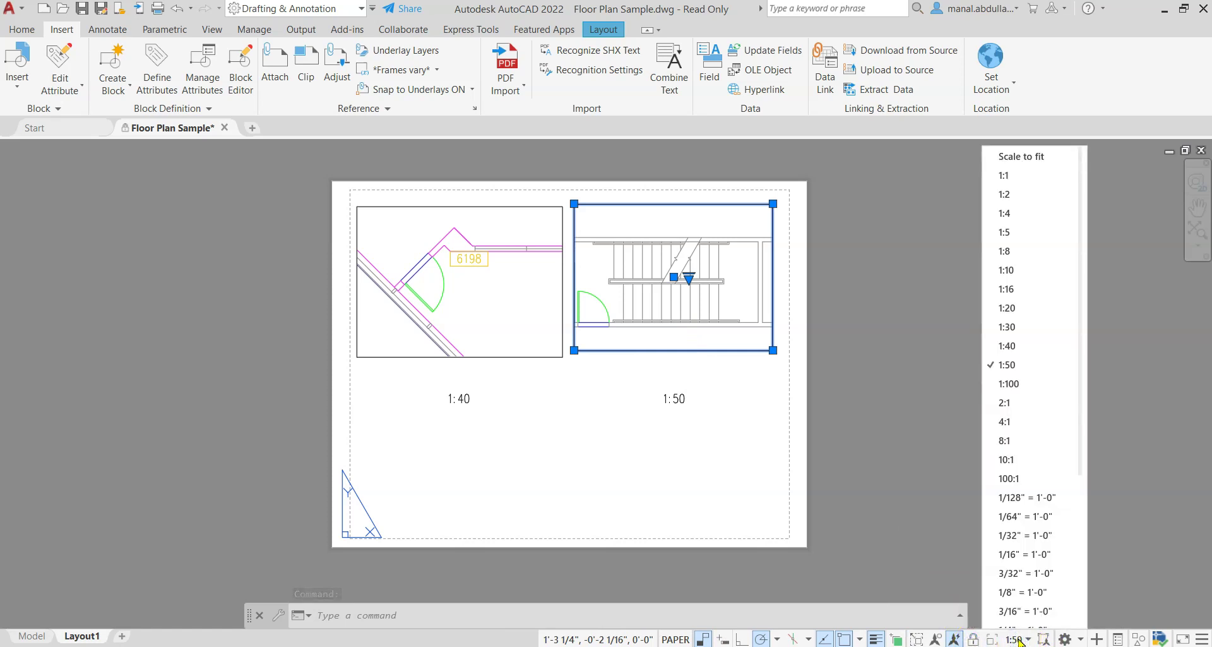
{"action": "left_click", "coordinate": [1010, 373]}
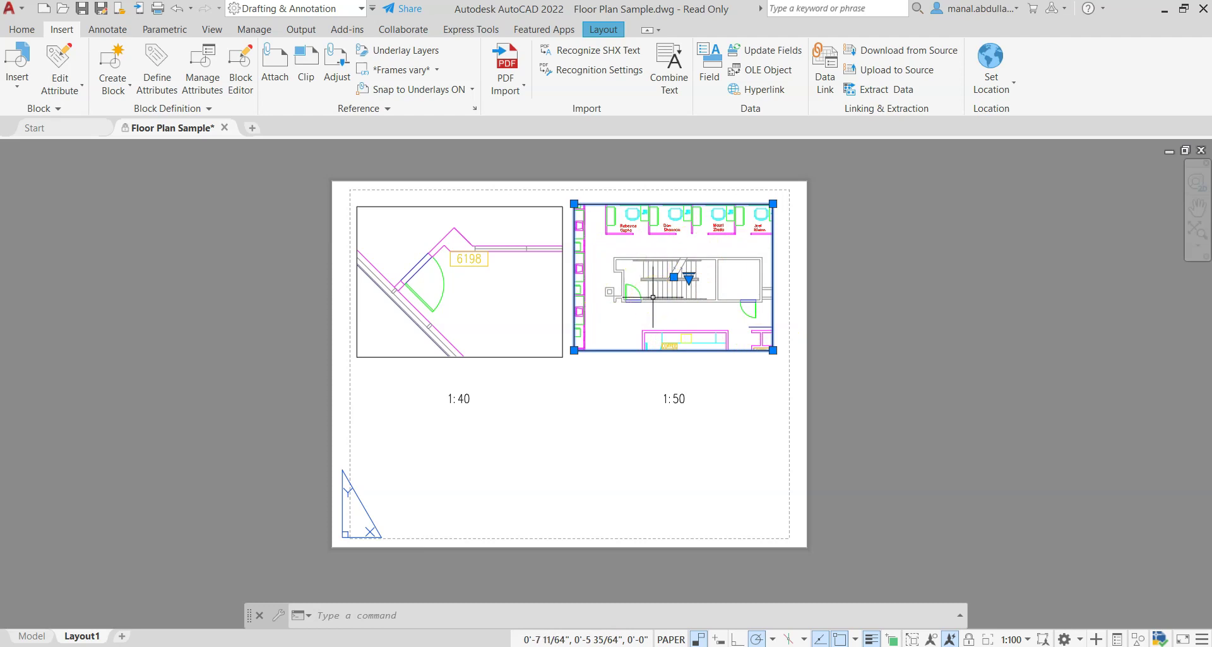
{"action": "left_click", "coordinate": [970, 639]}
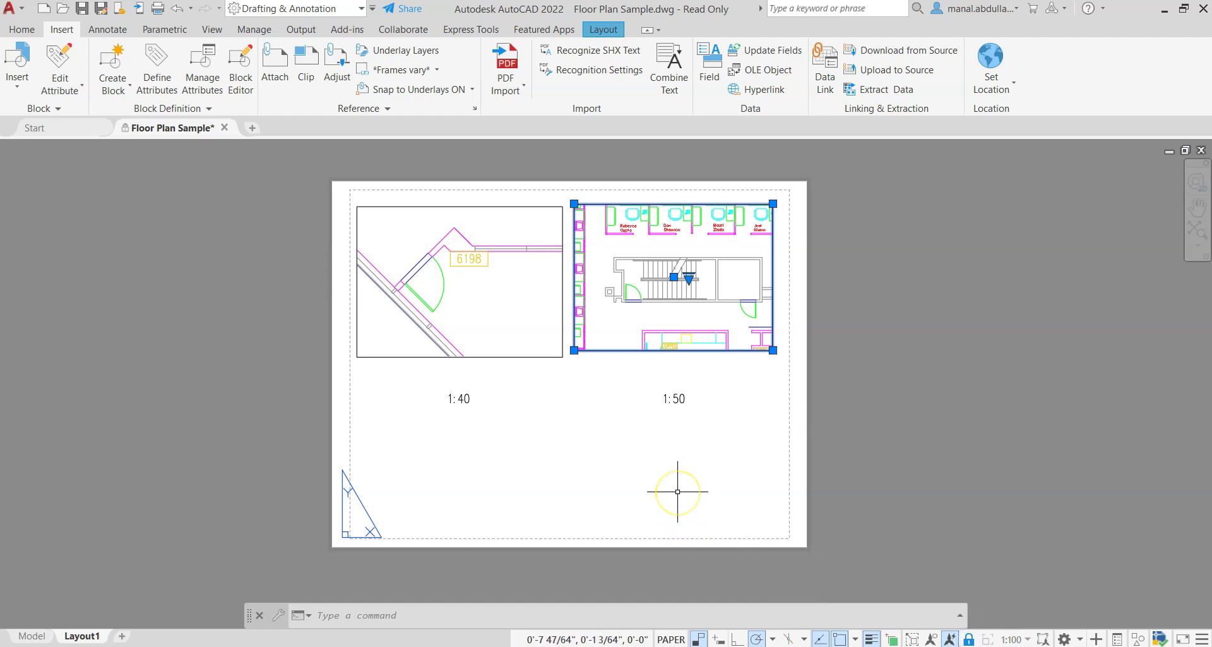
Regenerate the layout to update the scale label below the staircase viewport
{"action": "type", "text": "regen"}
{"action": "key", "text": "Return"}
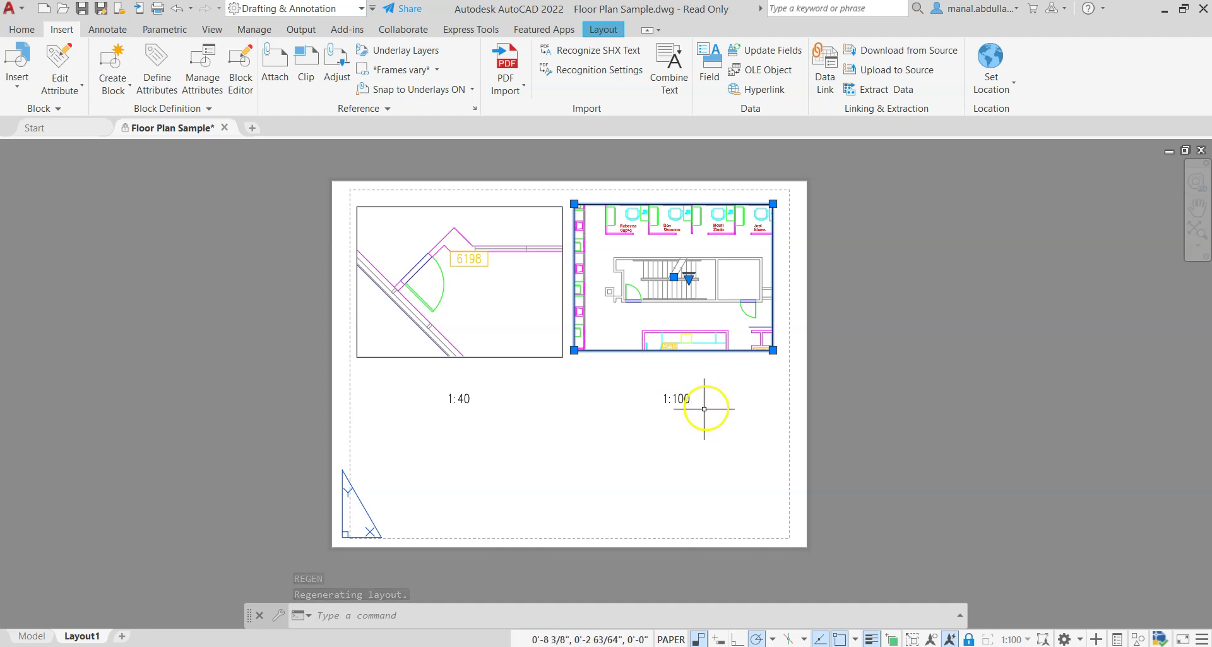
{"action": "key", "text": "Escape"}
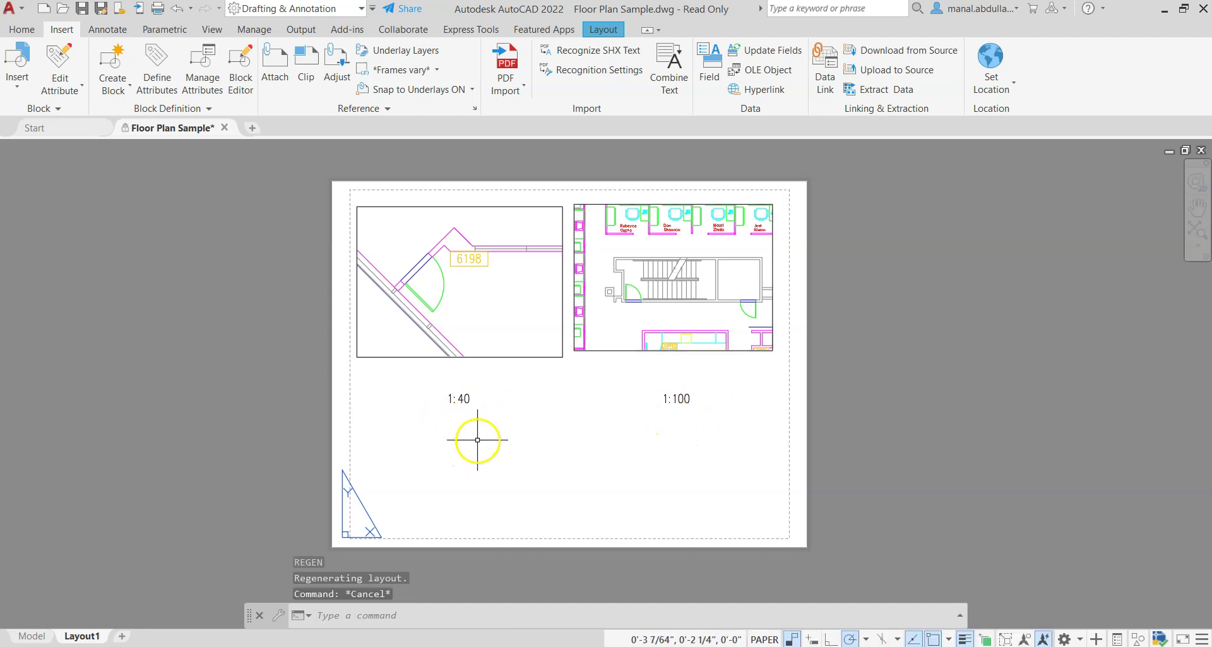
{"action": "left_click", "coordinate": [468, 623]}
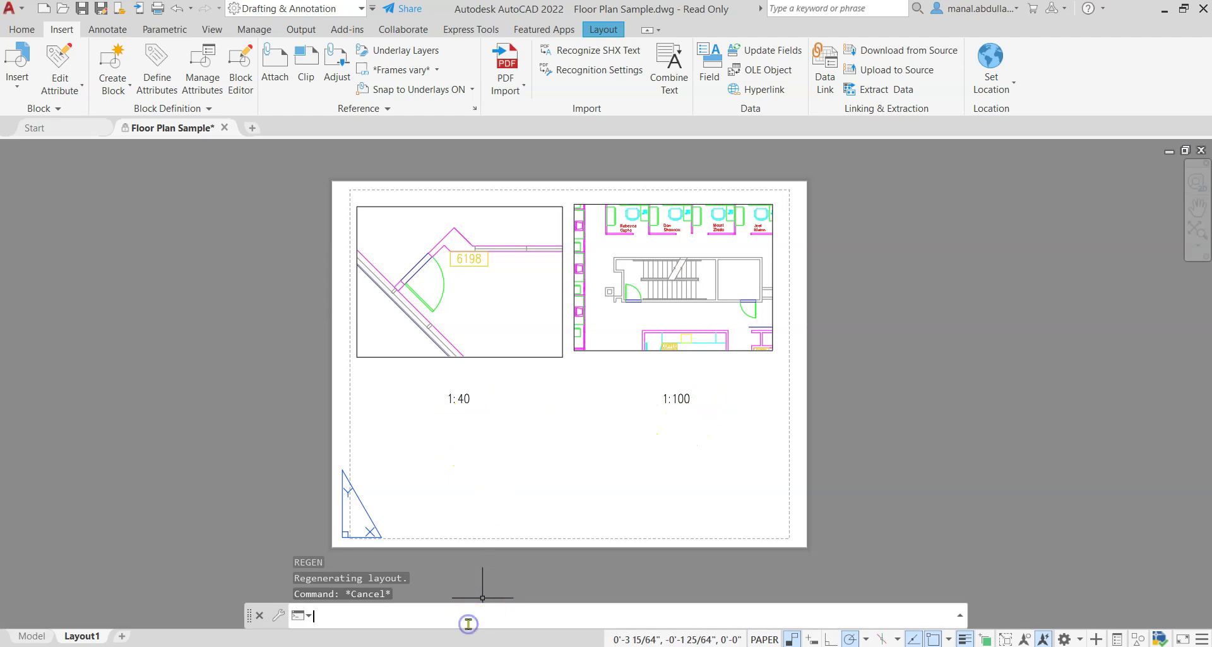
{"action": "type", "text": "re"}
{"action": "key", "text": "Return"}
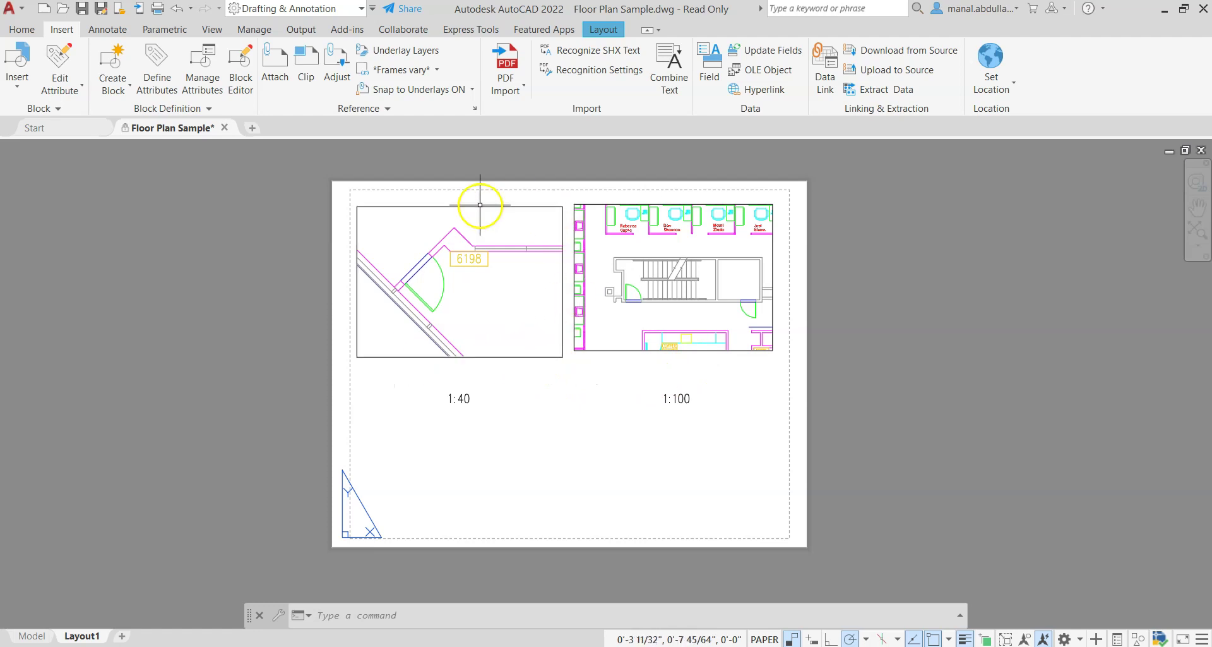
{"action": "left_click", "coordinate": [605, 350]}
{"action": "left_click", "coordinate": [773, 350]}
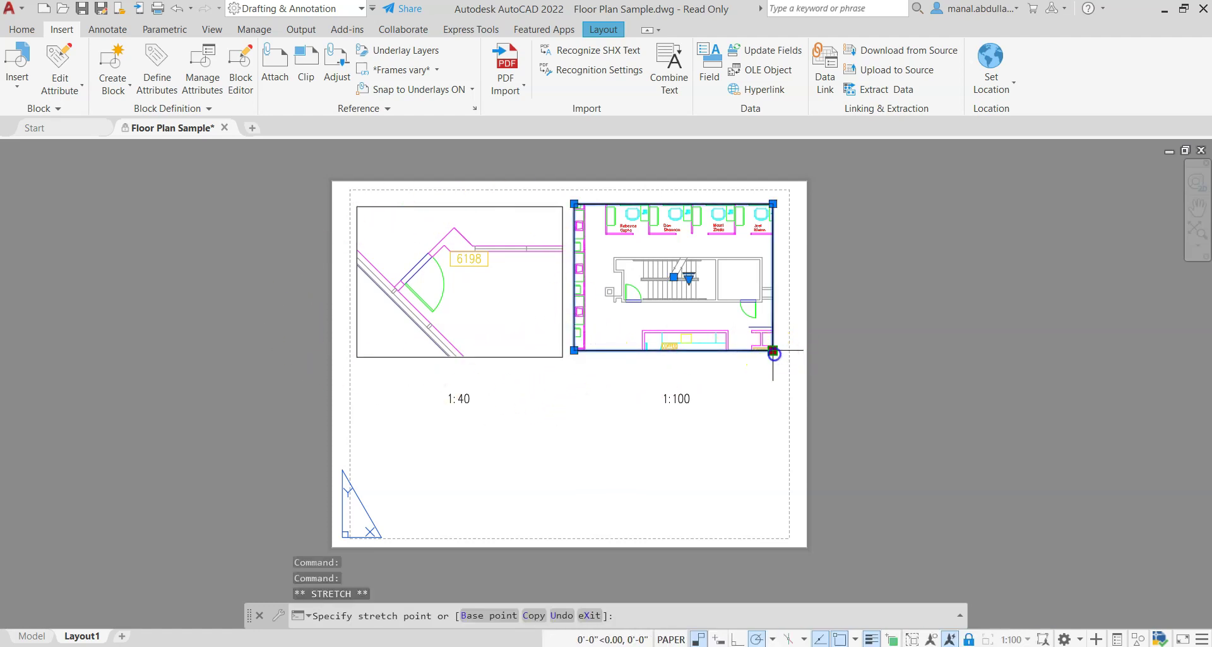
{"action": "left_click", "coordinate": [773, 351]}
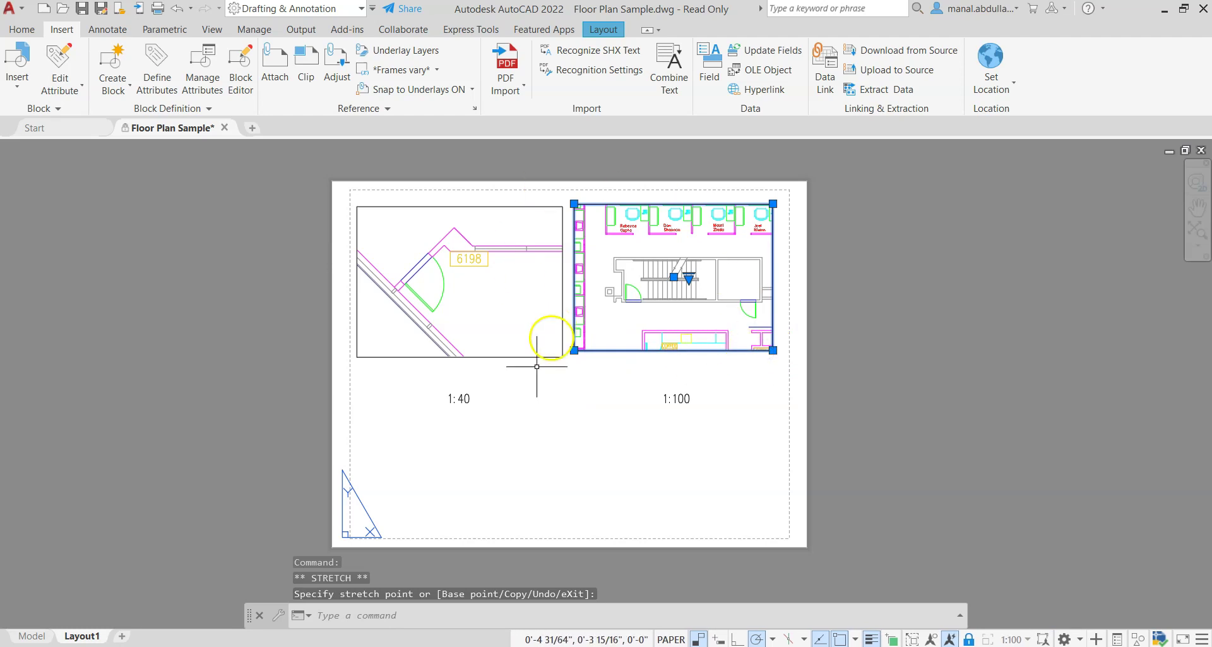
{"action": "key", "text": "Escape"}
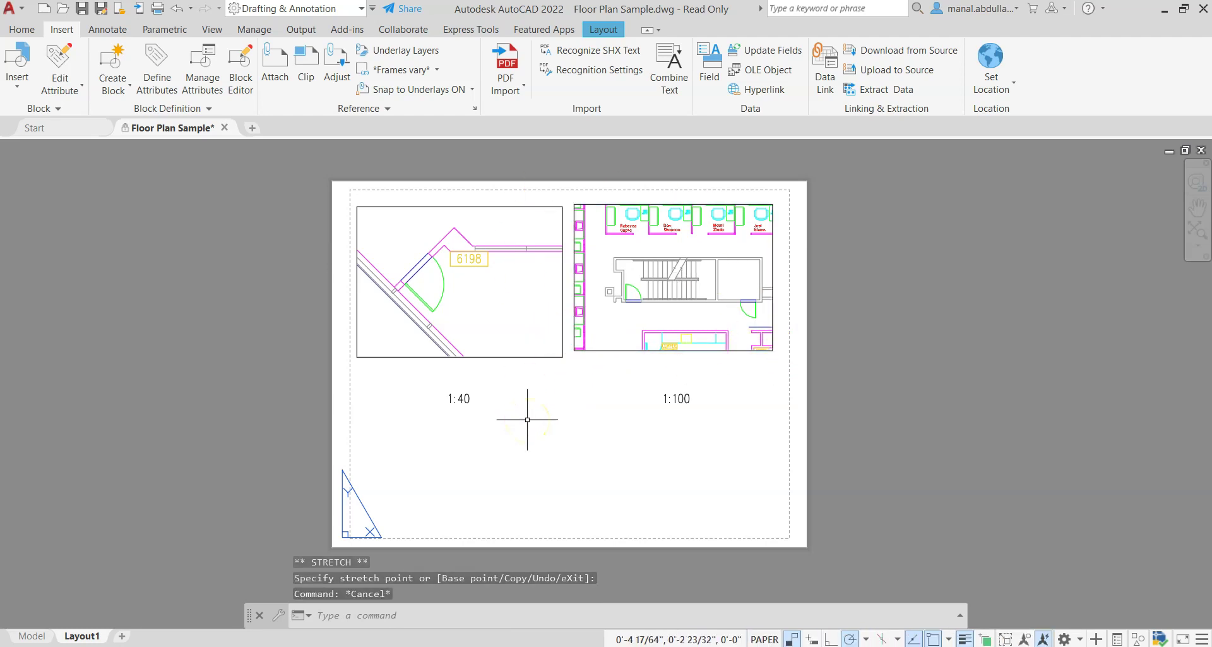
Create a layer named viewport that is frozen in all viewports and make it the current layer
{"action": "left_click", "coordinate": [21, 29]}
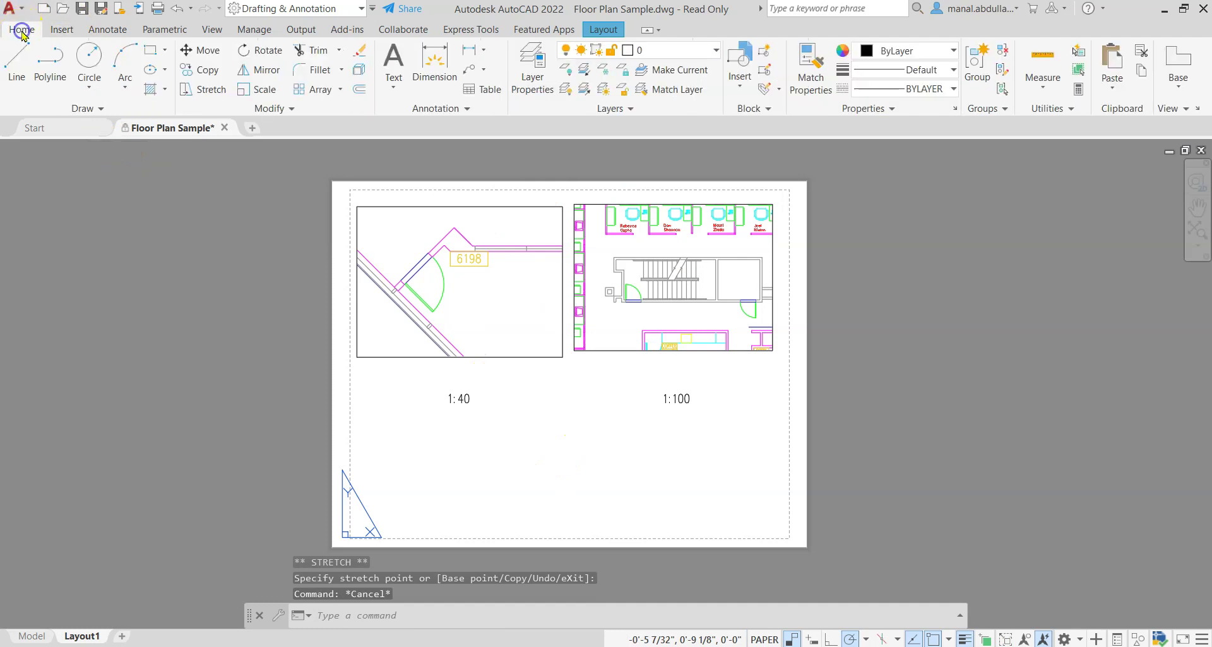
{"action": "left_click", "coordinate": [530, 74]}
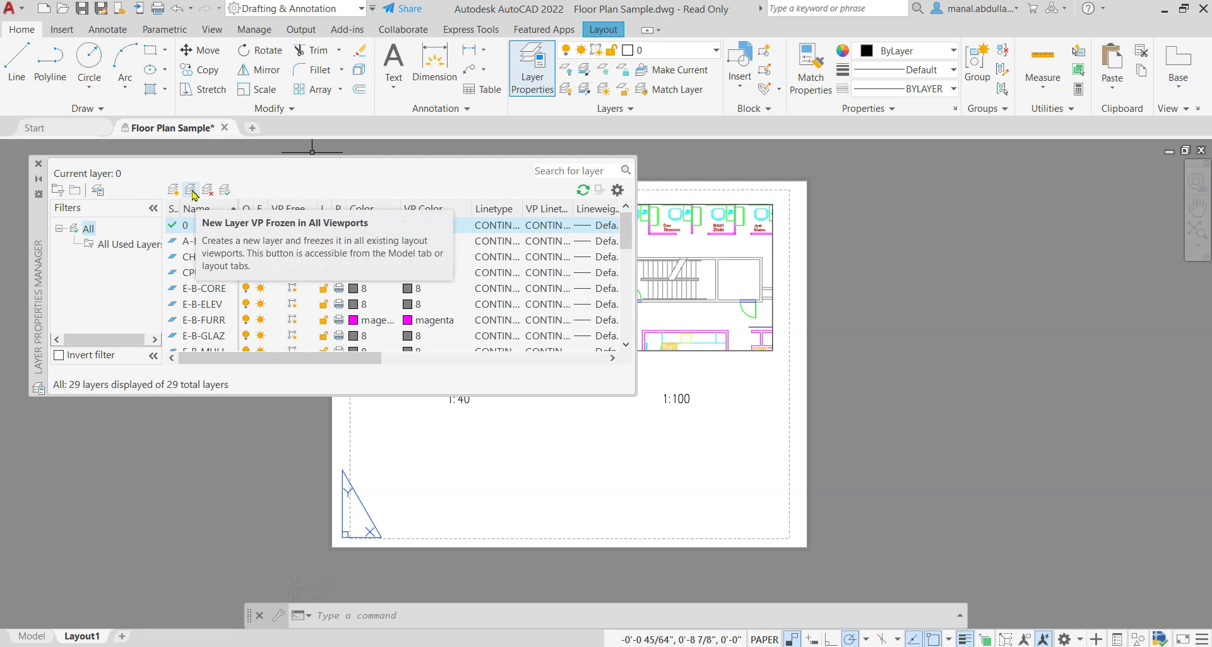
{"action": "left_click", "coordinate": [191, 190]}
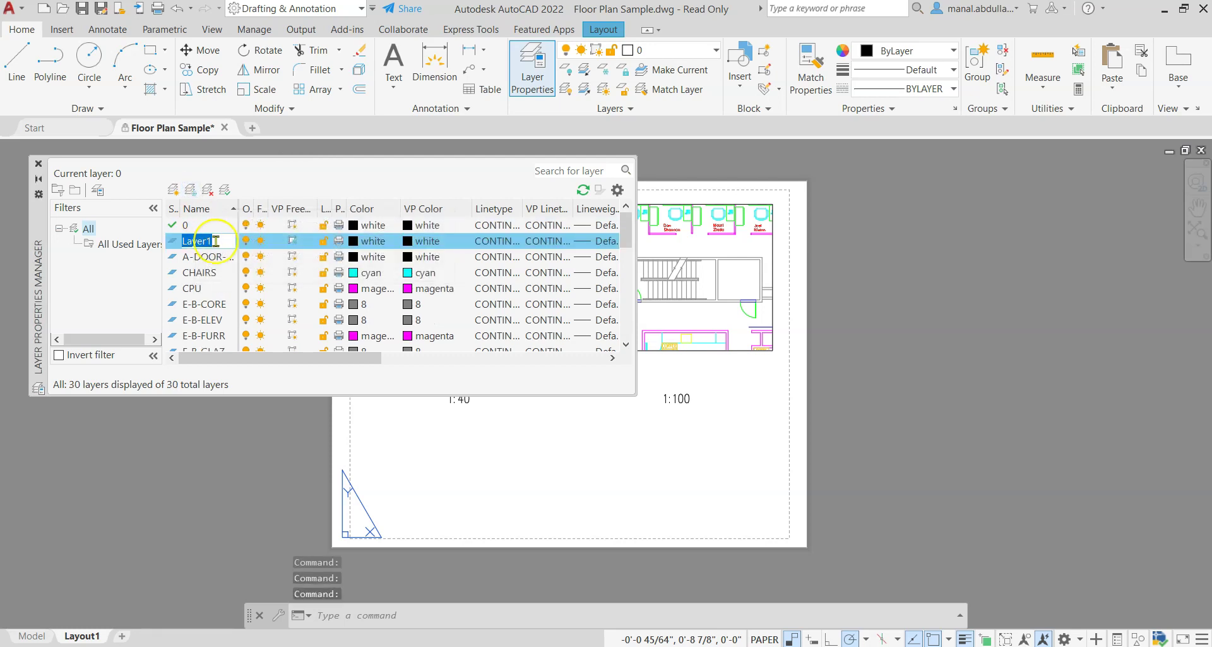
{"action": "type", "text": "V"}
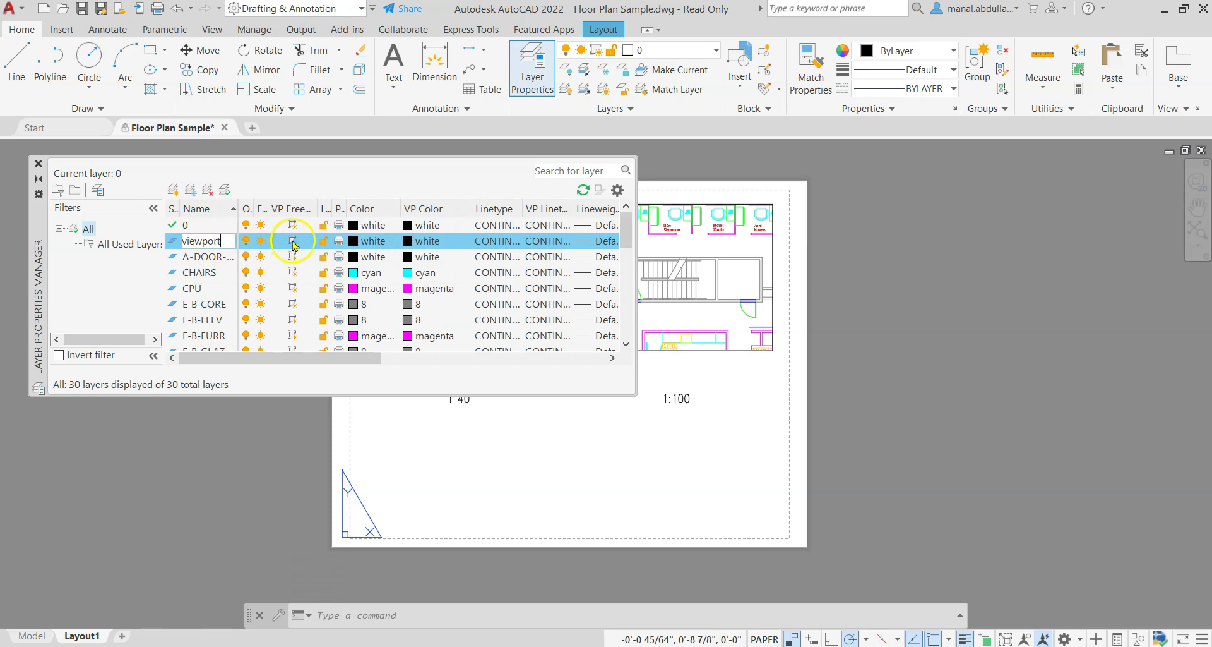
{"action": "left_click", "coordinate": [292, 241]}
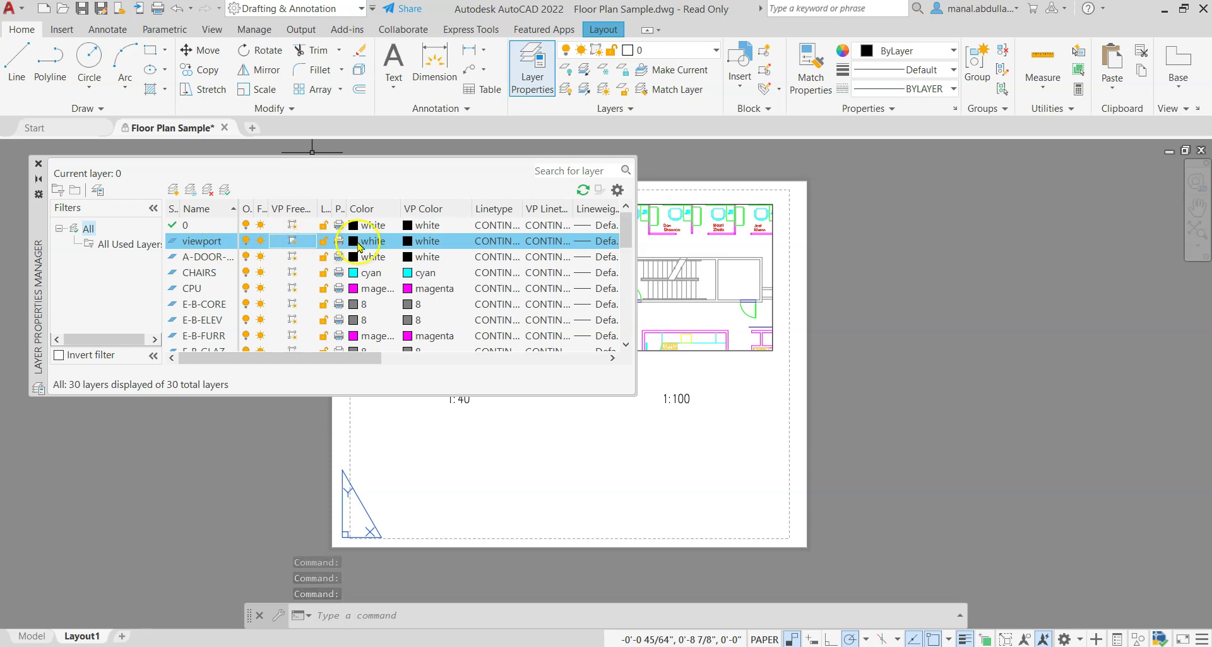
{"action": "left_click", "coordinate": [224, 190]}
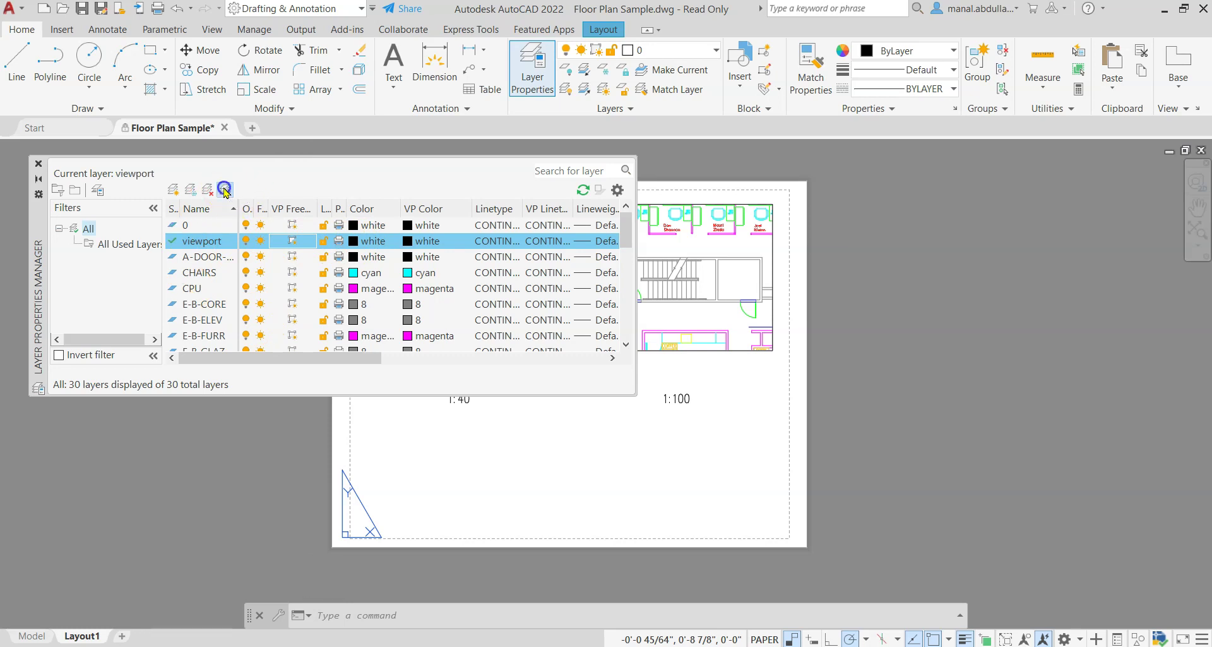
{"action": "left_click", "coordinate": [38, 164]}
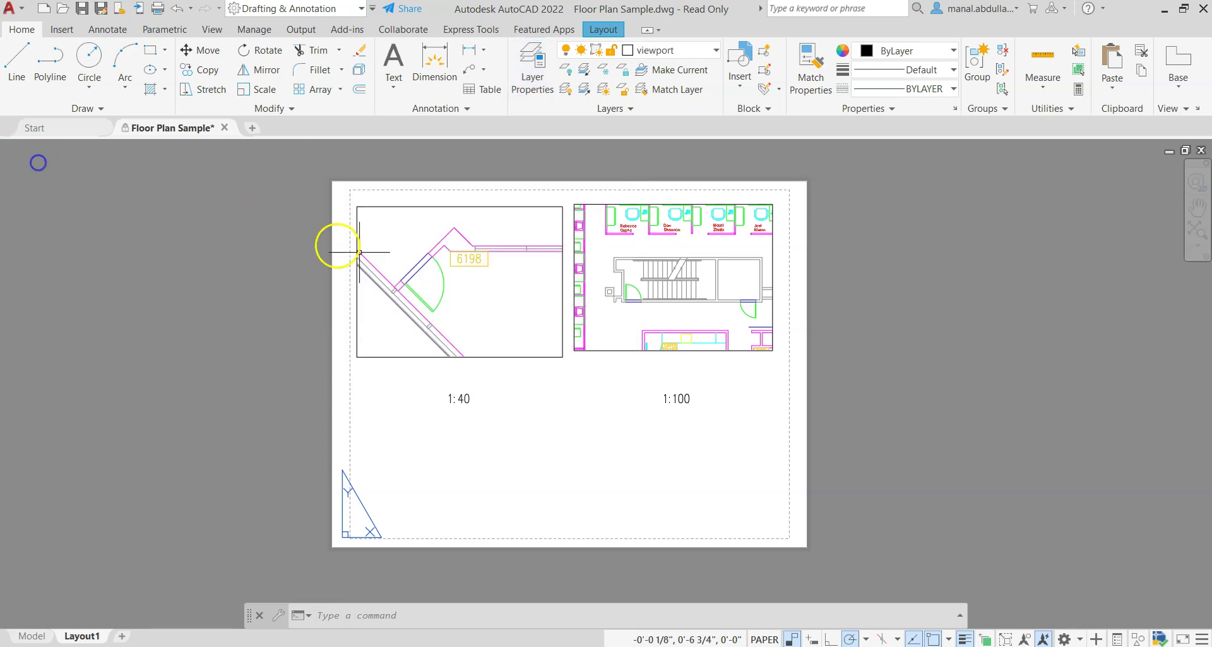
Move both viewport frames on Layout1 to the viewport layer
{"action": "left_click", "coordinate": [489, 356]}
{"action": "left_click", "coordinate": [602, 351]}
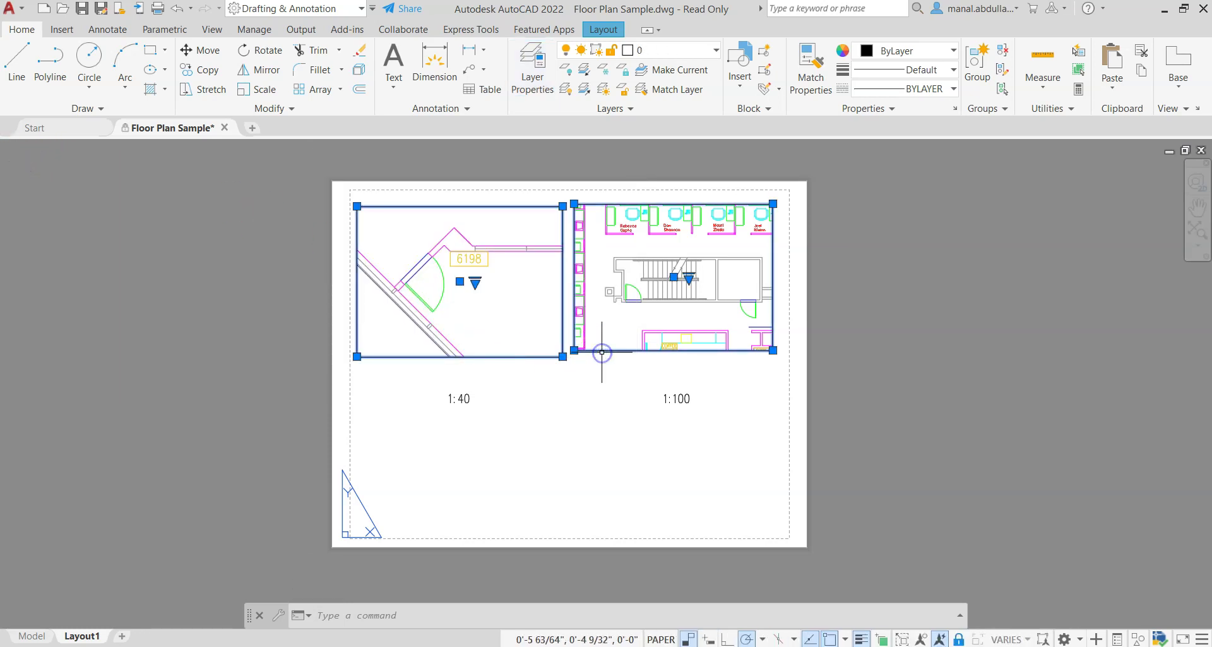
{"action": "left_click", "coordinate": [684, 50]}
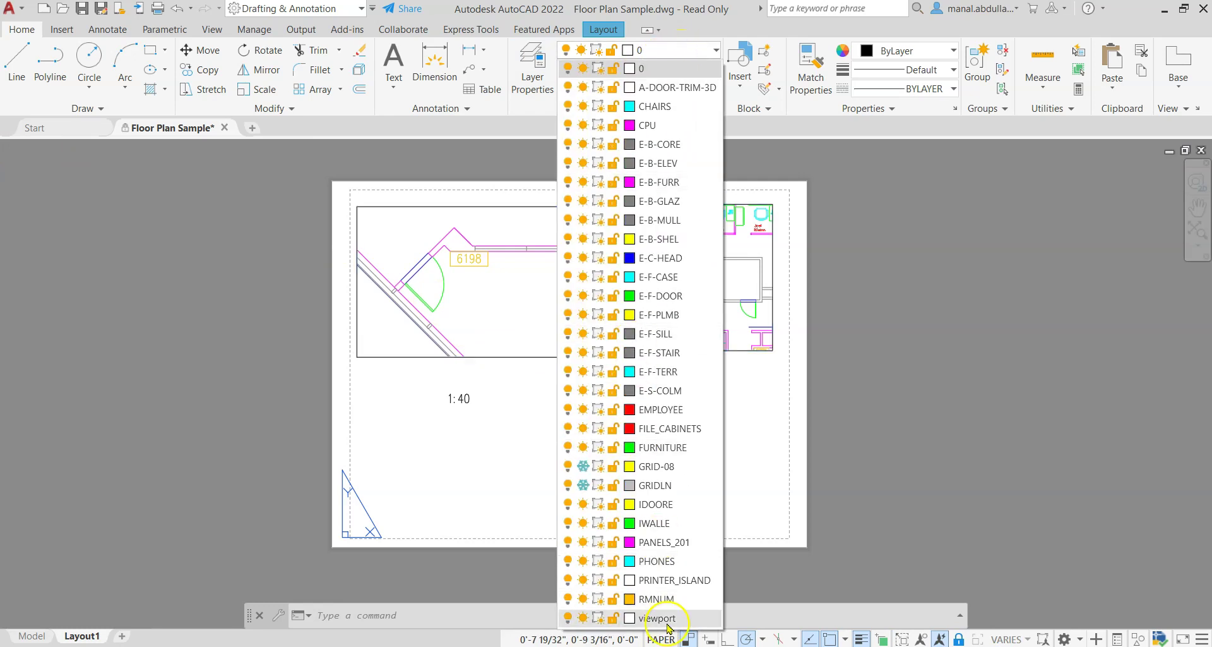
{"action": "left_click", "coordinate": [667, 617]}
{"action": "key", "text": "Escape"}
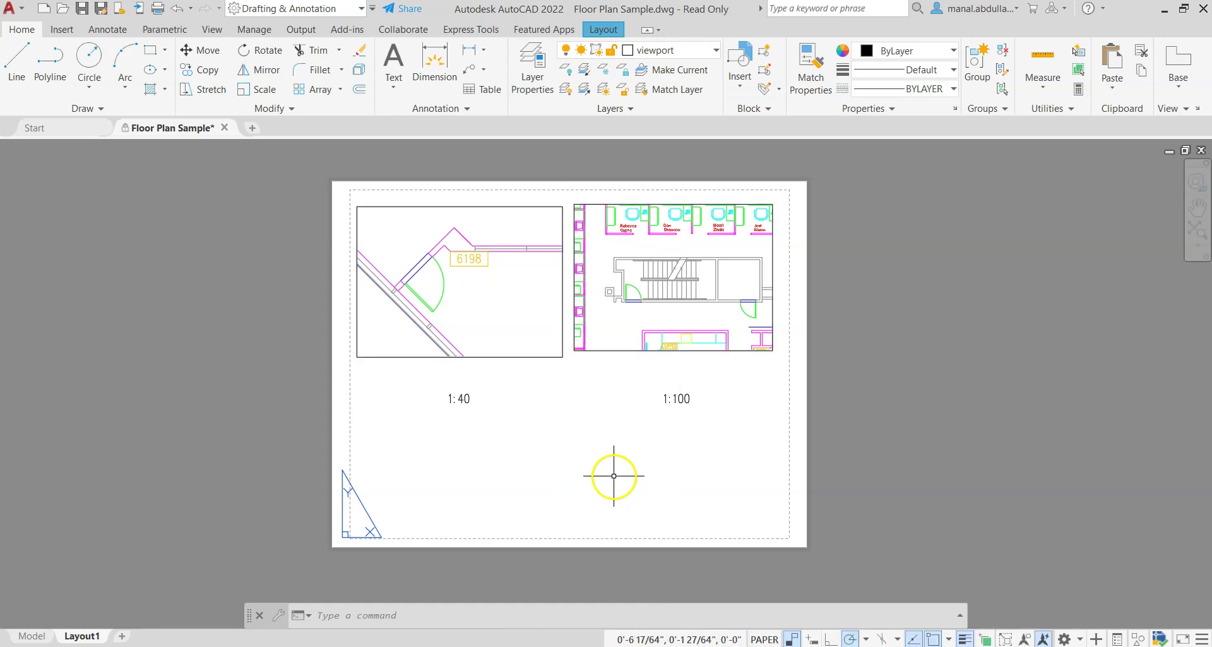
Freeze the viewport layer in paper space to hide the frames around both viewports
{"action": "left_click", "coordinate": [615, 352]}
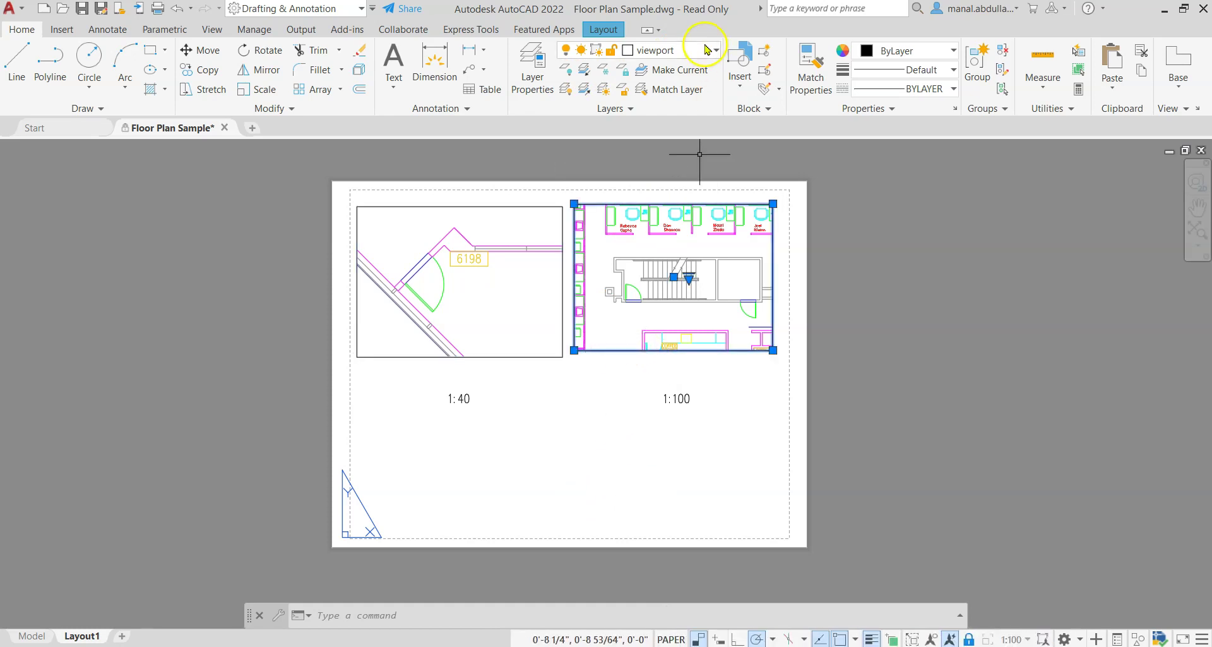
{"action": "left_click", "coordinate": [600, 51]}
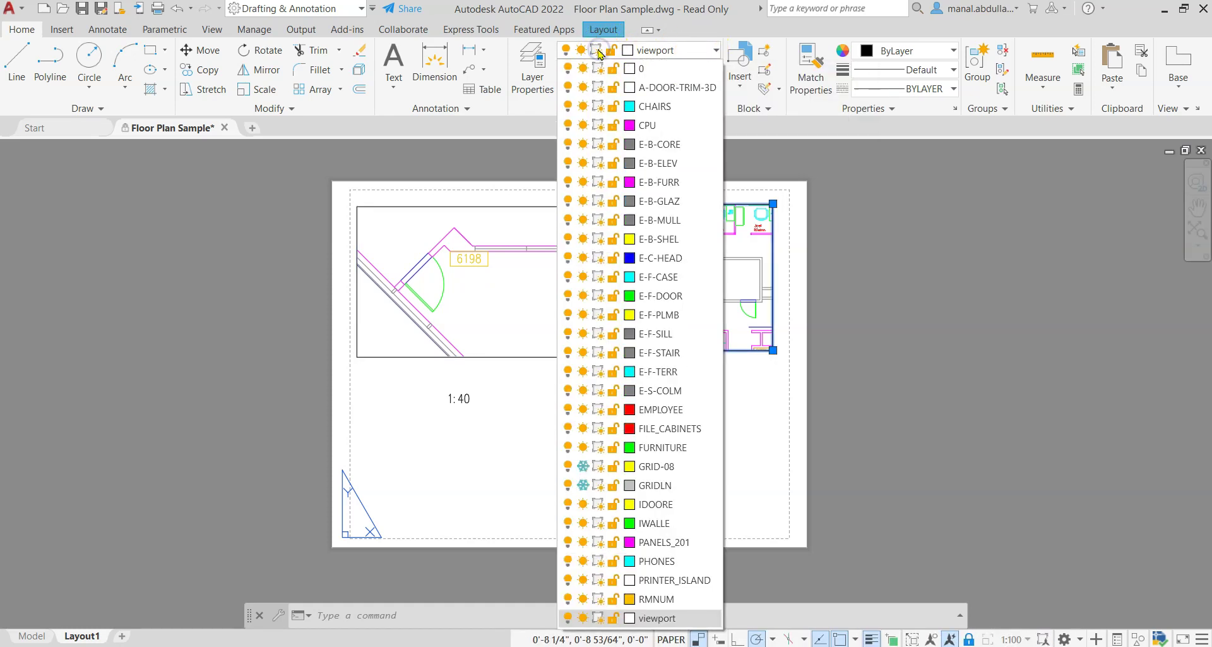
{"action": "left_click", "coordinate": [598, 617]}
{"action": "left_click", "coordinate": [544, 531]}
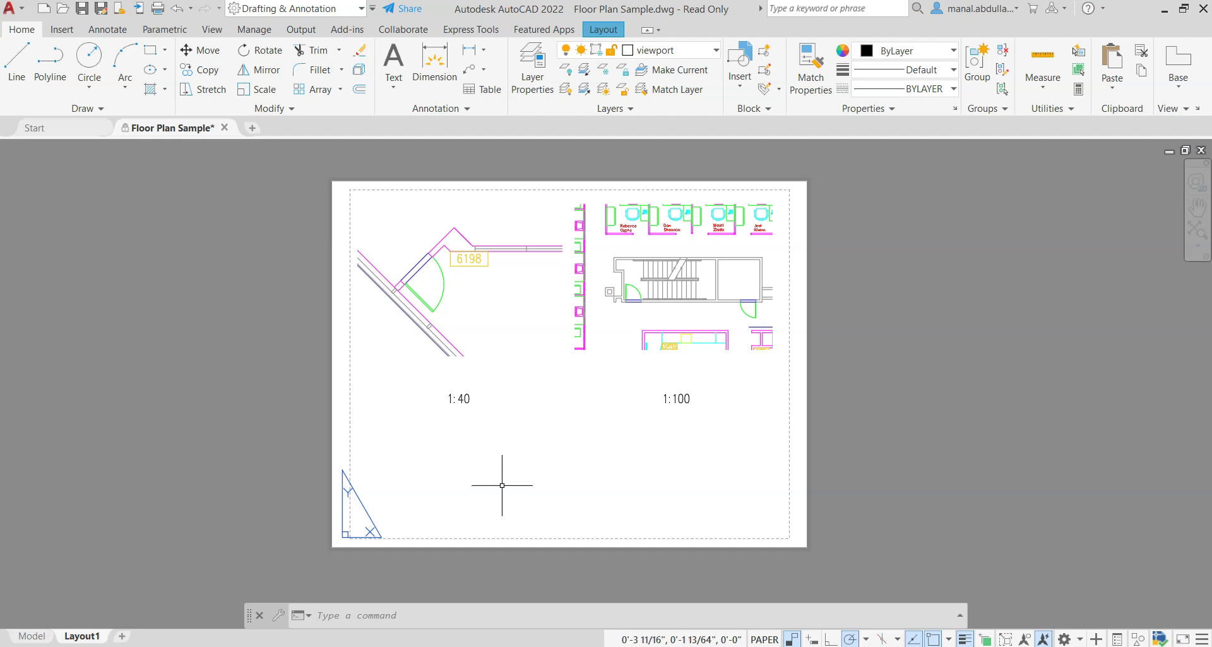
Modify Layout1's page setup so that the plot area is Layout, keeping the ANSI expand A (8.50 x 11.00 Inches) paper size
{"action": "right_click", "coordinate": [82, 636]}
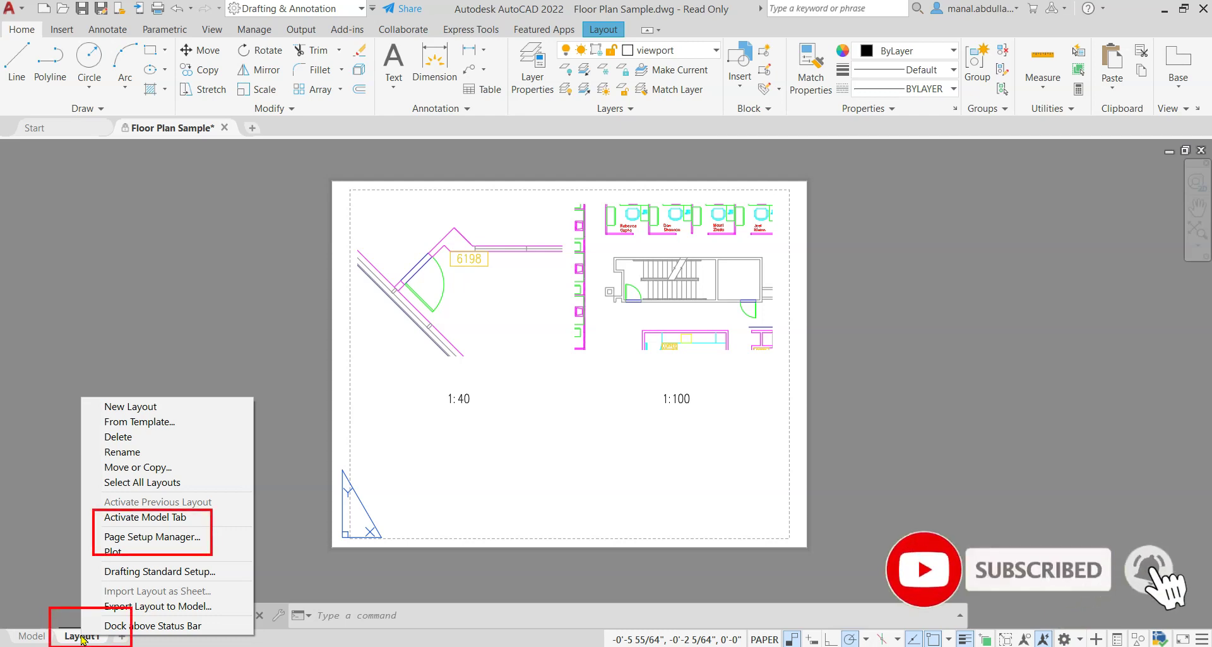
{"action": "left_click", "coordinate": [142, 538]}
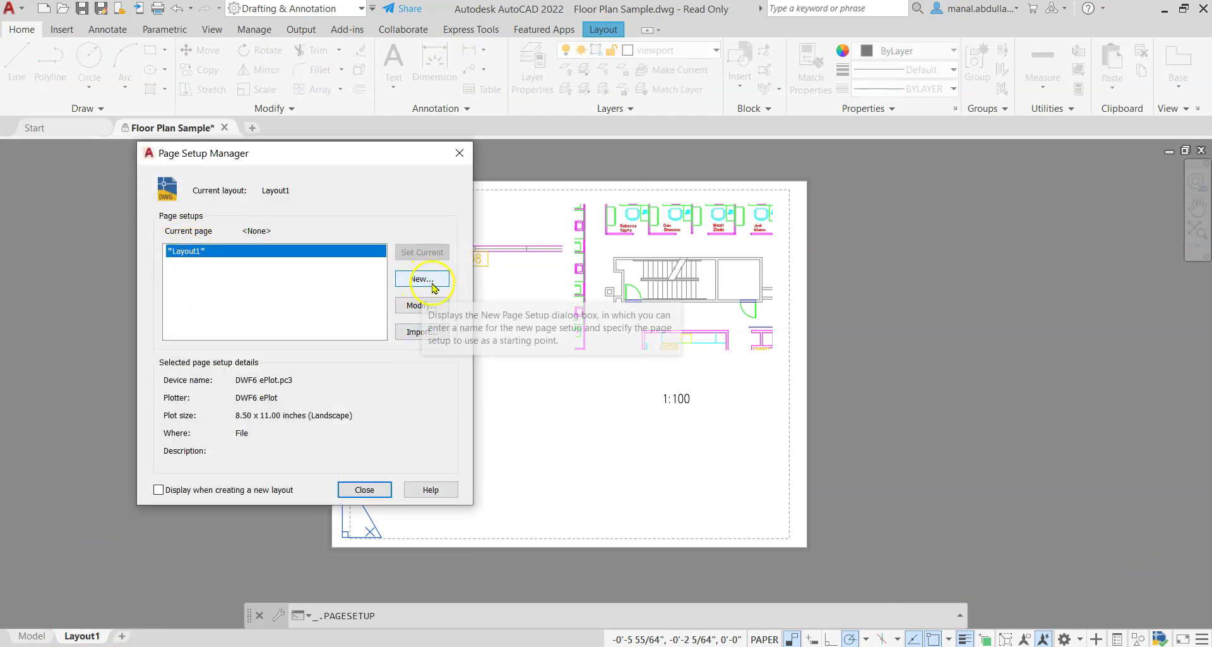
{"action": "left_click", "coordinate": [420, 306]}
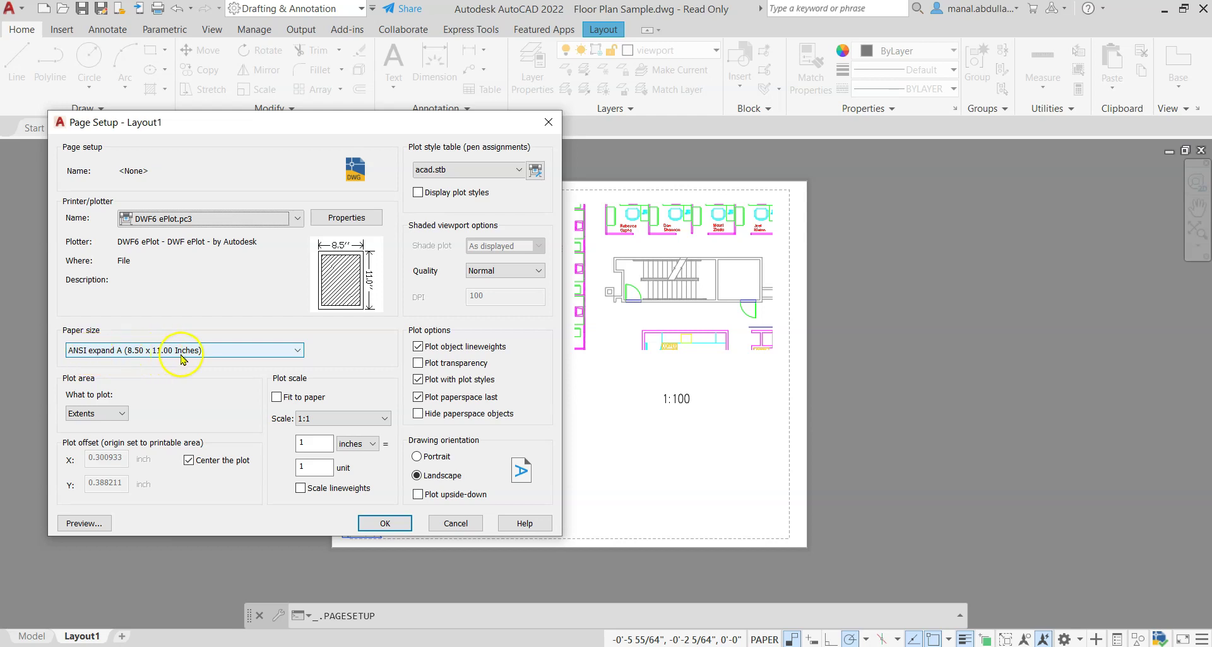
{"action": "left_click", "coordinate": [282, 350]}
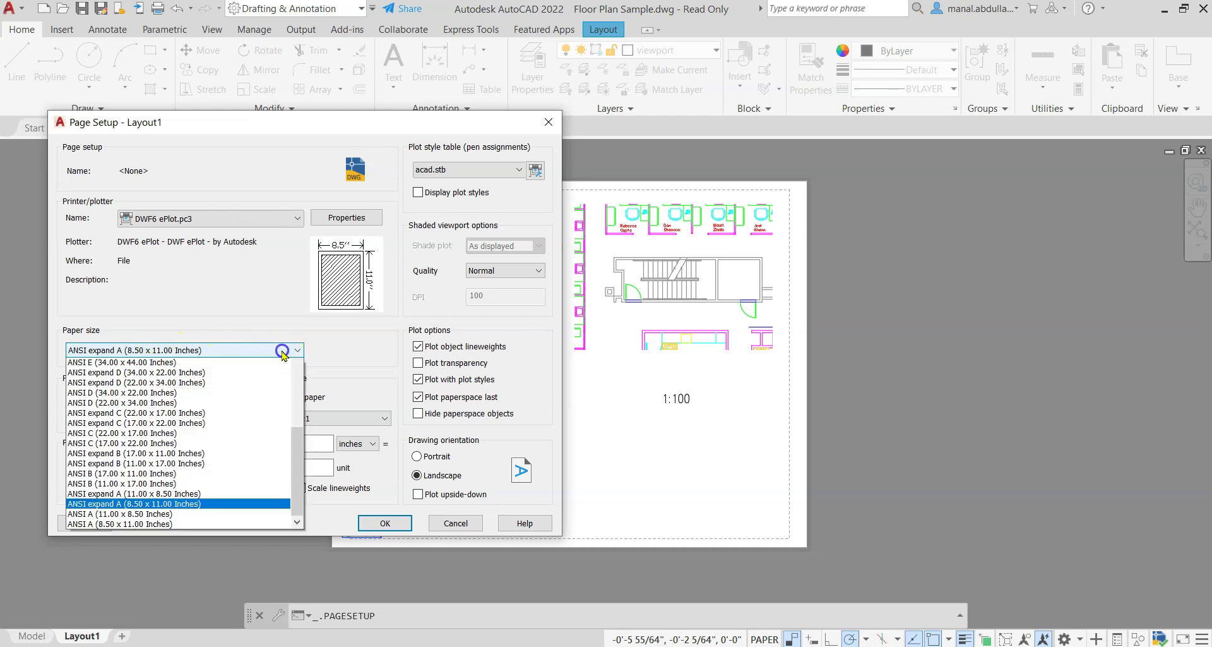
{"action": "left_click", "coordinate": [282, 351]}
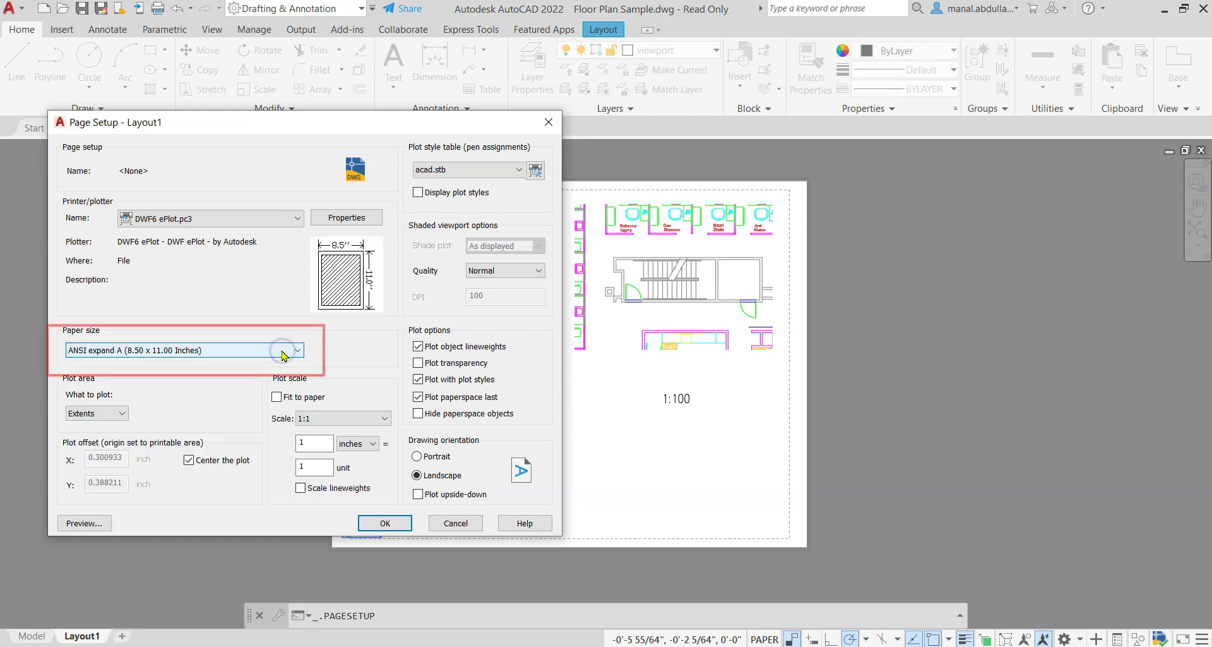
{"action": "left_click", "coordinate": [120, 411]}
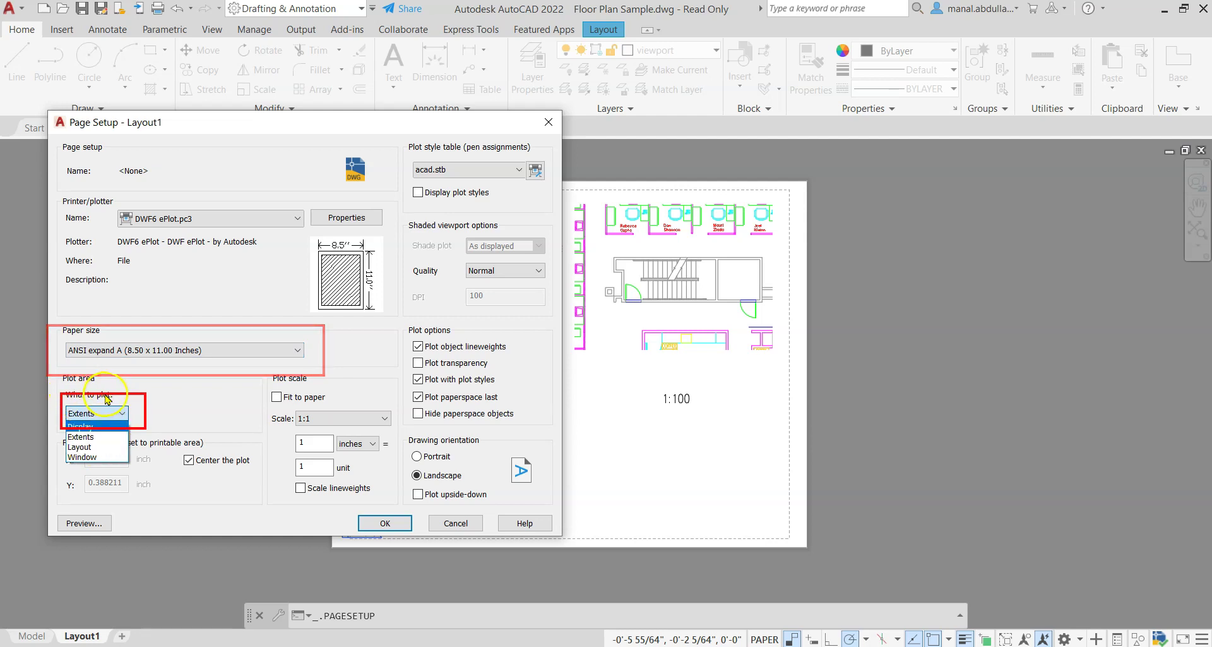
{"action": "left_click", "coordinate": [84, 448]}
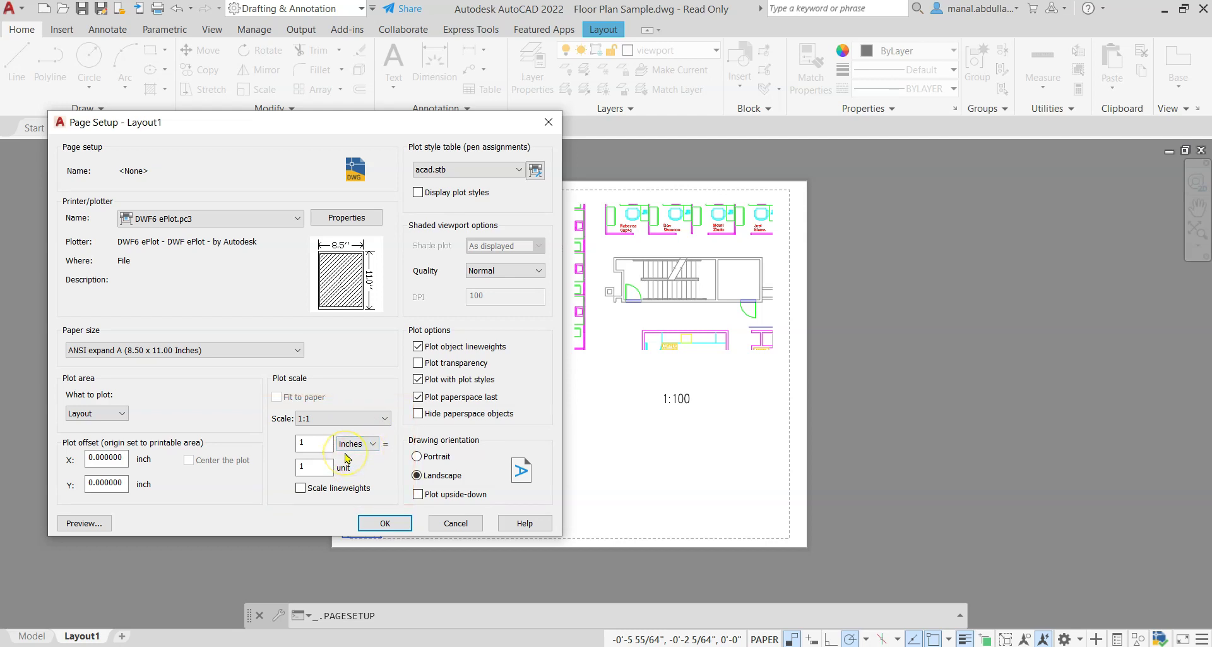
Set the page setup's plotter to DWG To PDF.pc3 and enable plotting of transparency
{"action": "left_click", "coordinate": [295, 219]}
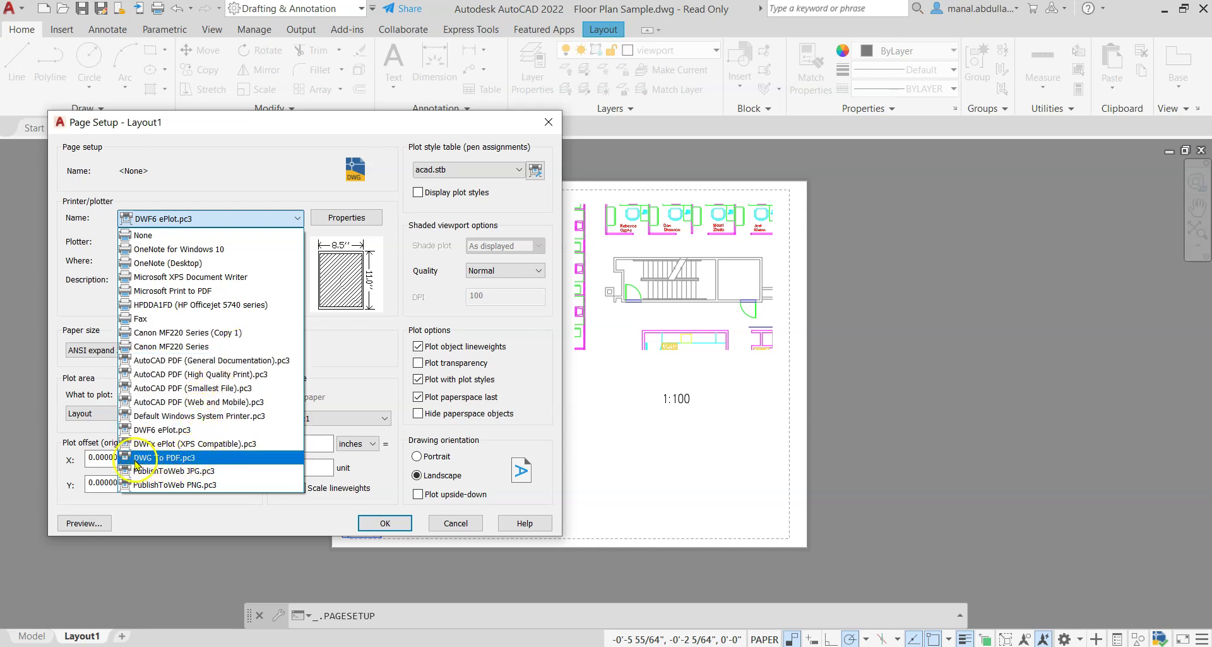
{"action": "left_click", "coordinate": [197, 458]}
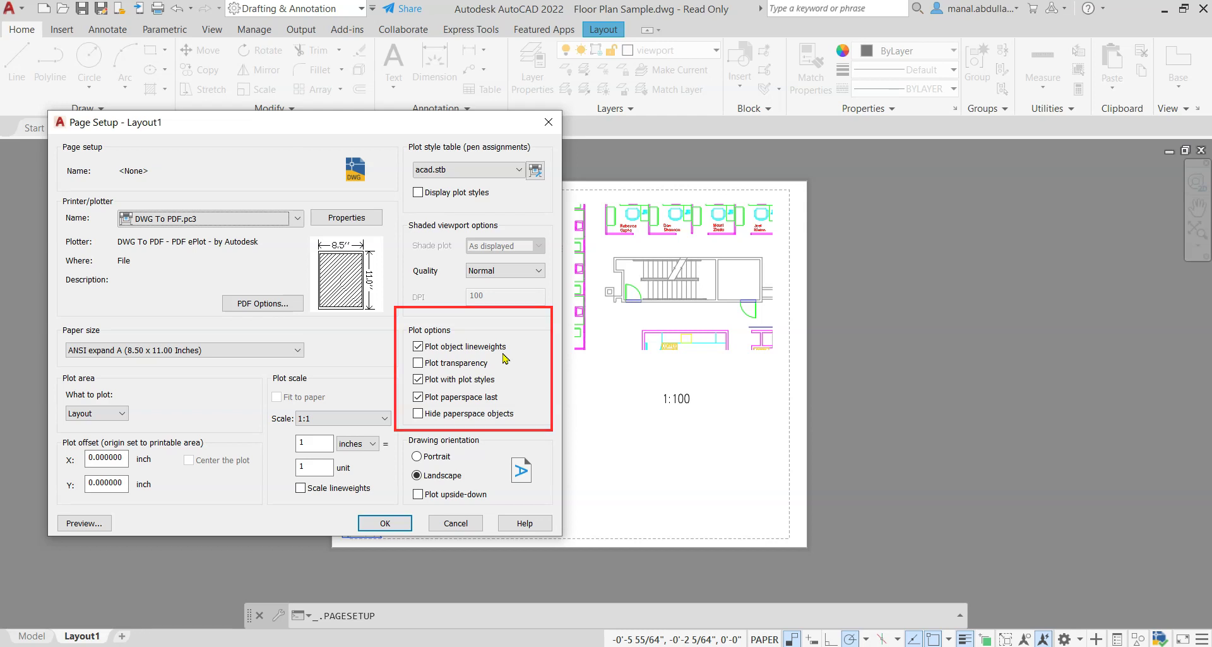
{"action": "left_click", "coordinate": [418, 363]}
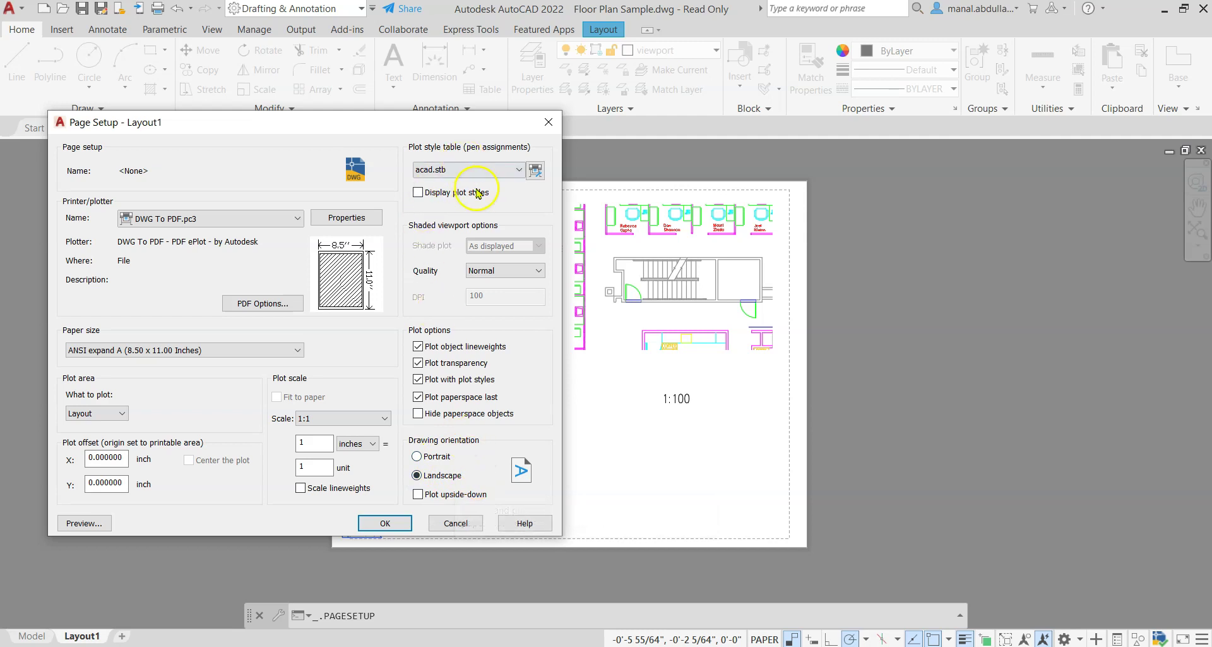
Preview the plot, assign the monochrome.stb plot style table and apply the page setup to Layout1
{"action": "left_click", "coordinate": [513, 169]}
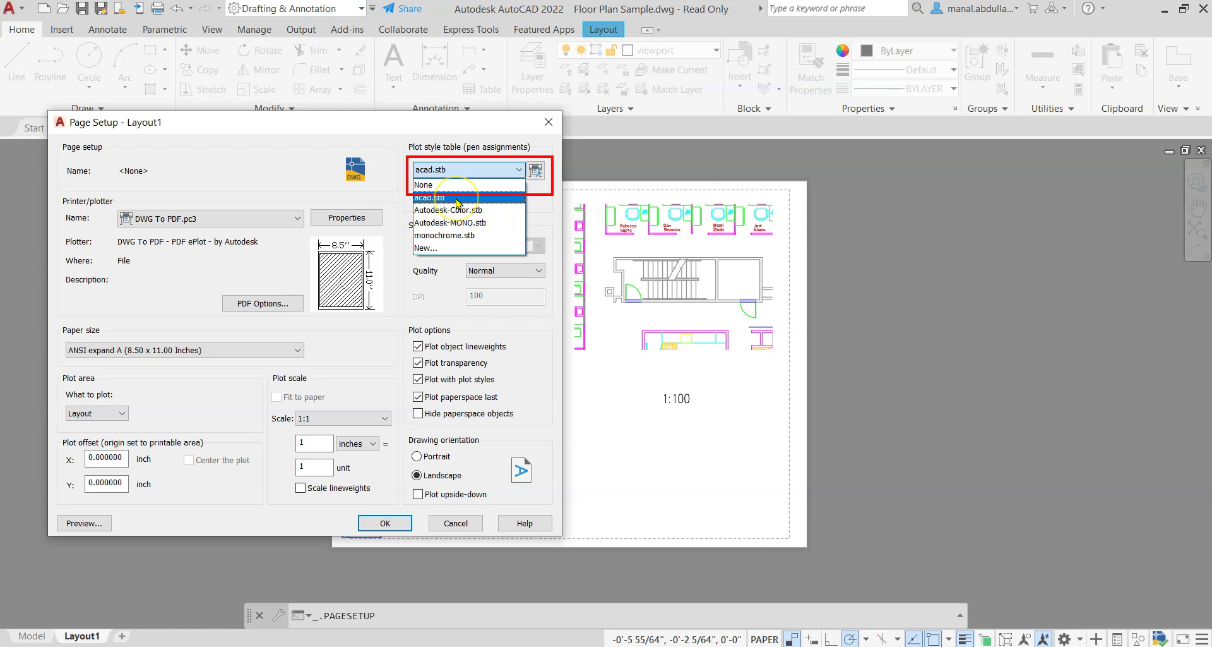
{"action": "left_click", "coordinate": [479, 200]}
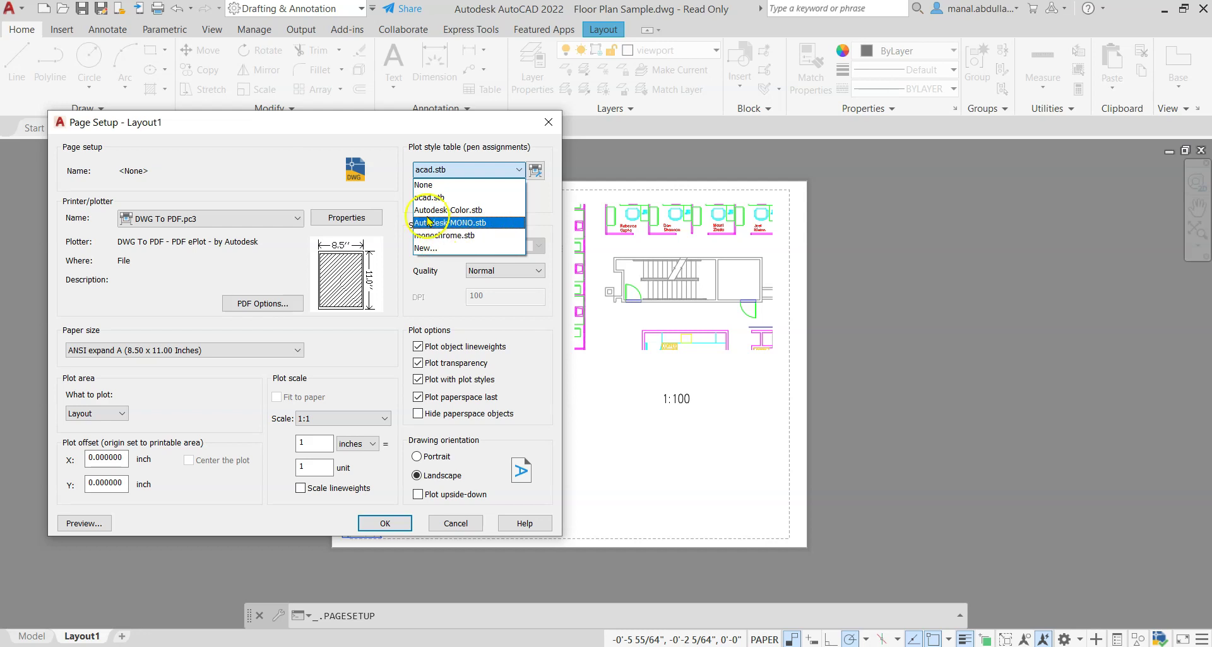
{"action": "left_click", "coordinate": [478, 175]}
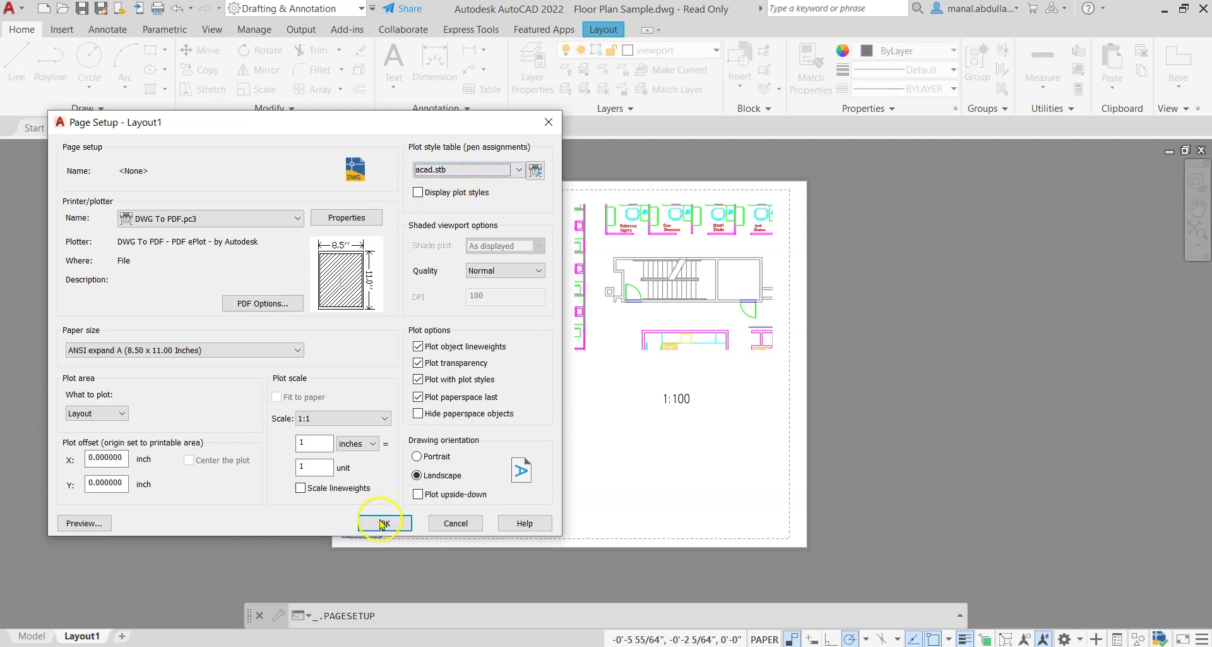
{"action": "left_click", "coordinate": [80, 522]}
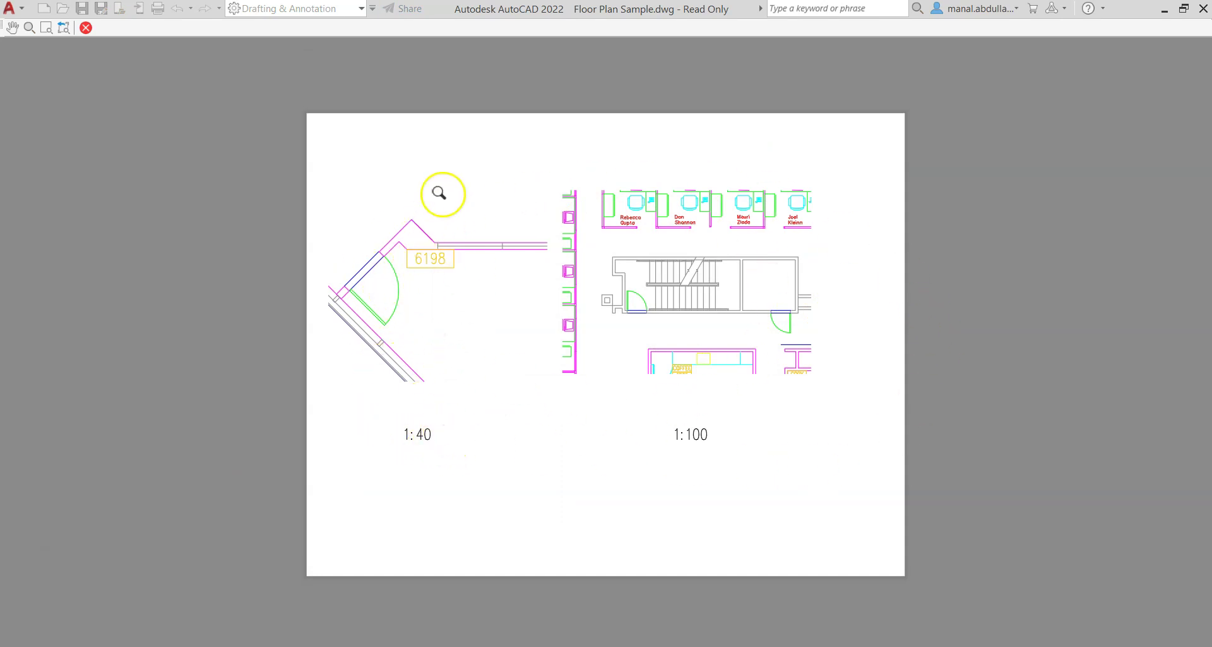
{"action": "left_click", "coordinate": [85, 28]}
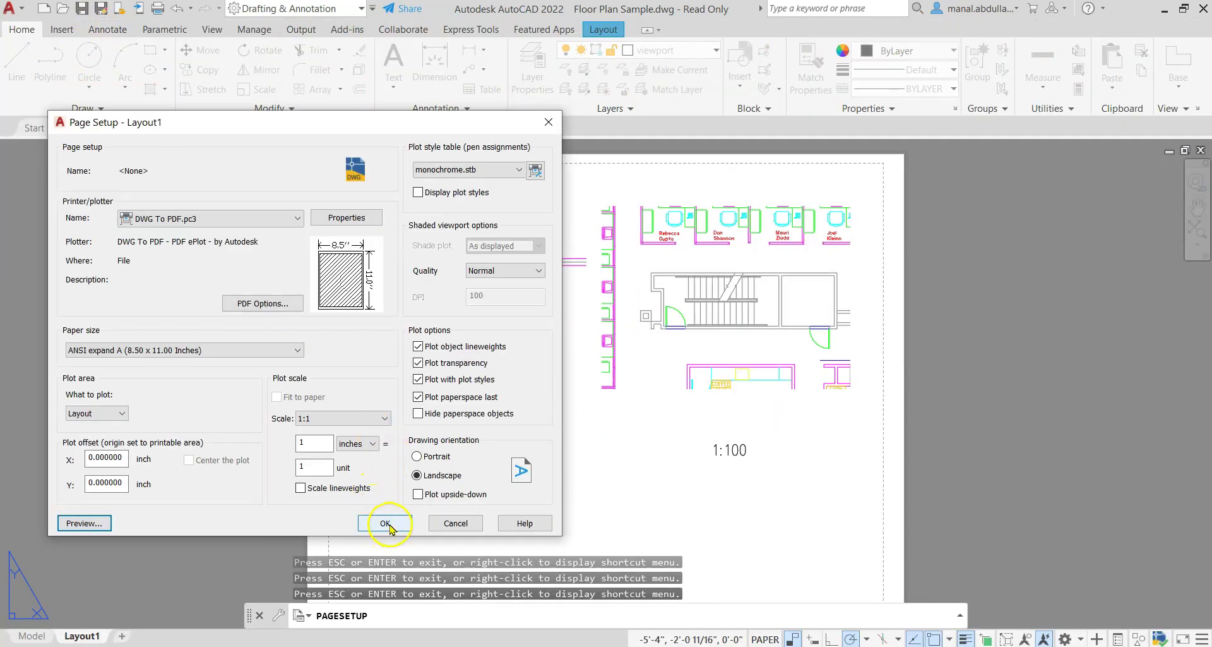
{"action": "left_click", "coordinate": [386, 523]}
{"action": "left_click", "coordinate": [368, 492]}
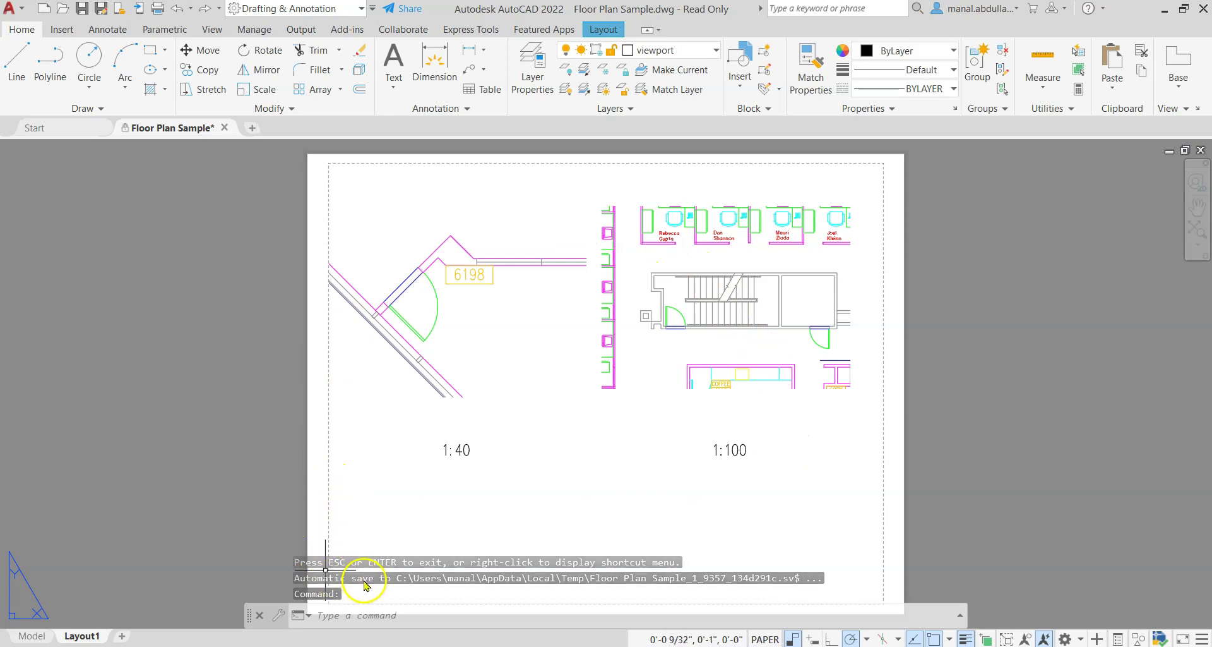
Preview Layout1's plot and plot it to a PDF file named Floor Plan Sample in the Desktop folder
{"action": "left_click", "coordinate": [157, 10]}
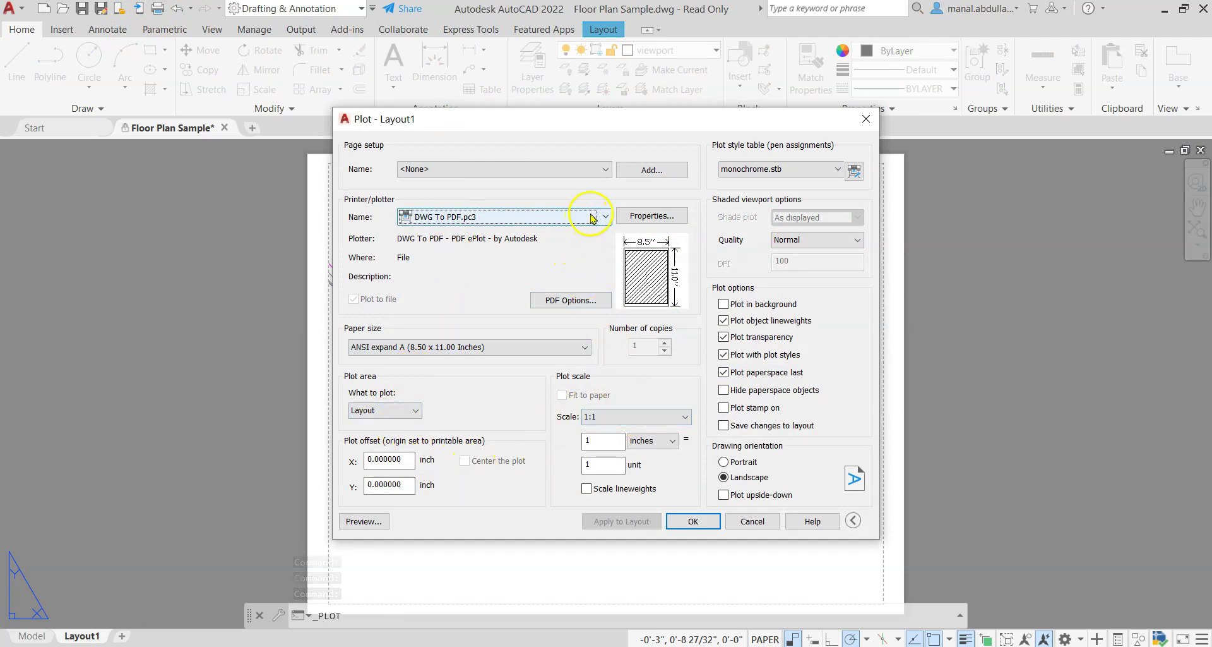
{"action": "left_click", "coordinate": [363, 521]}
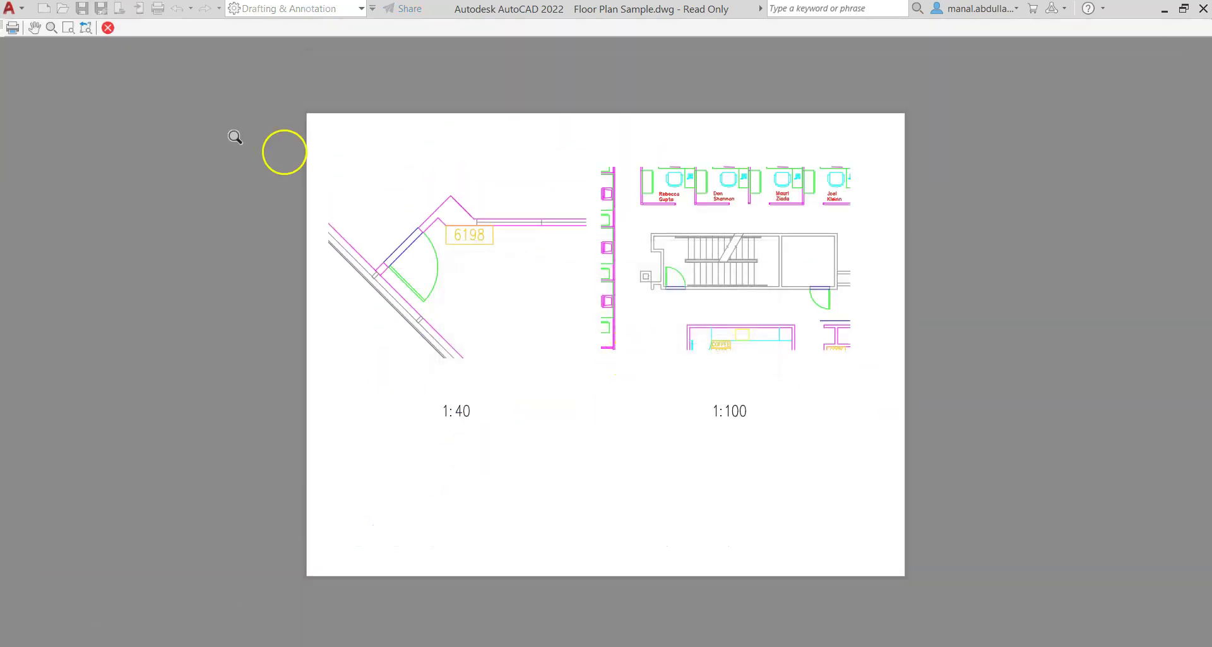
{"action": "left_click", "coordinate": [108, 27]}
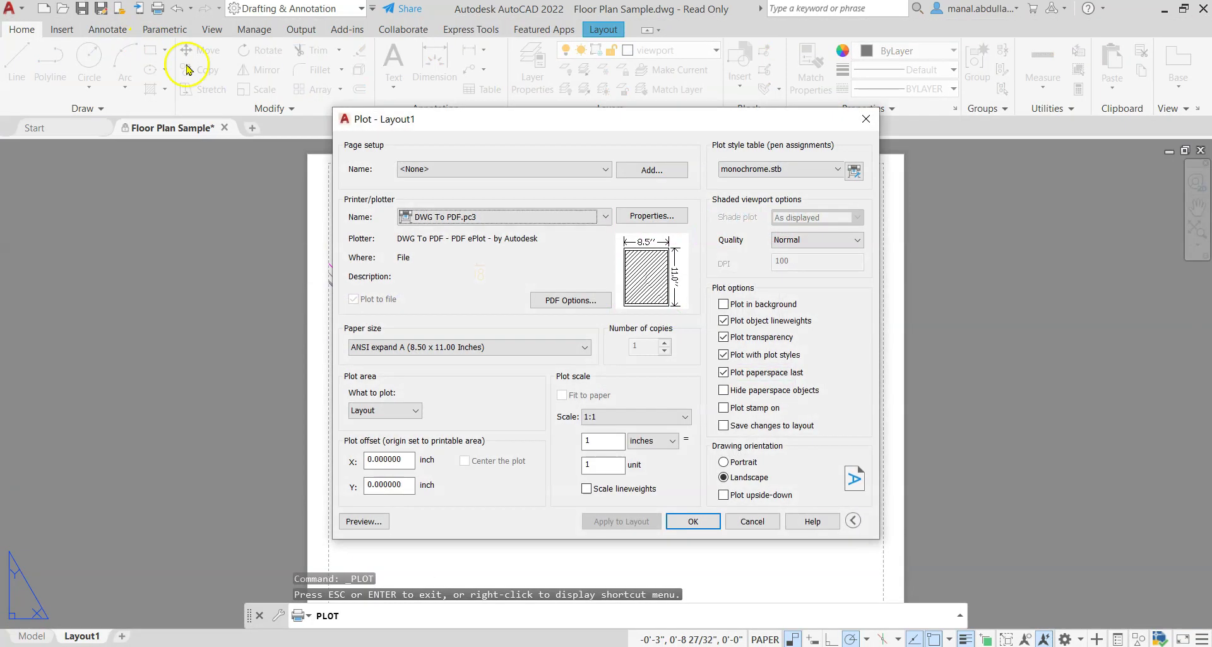
{"action": "left_click", "coordinate": [695, 522]}
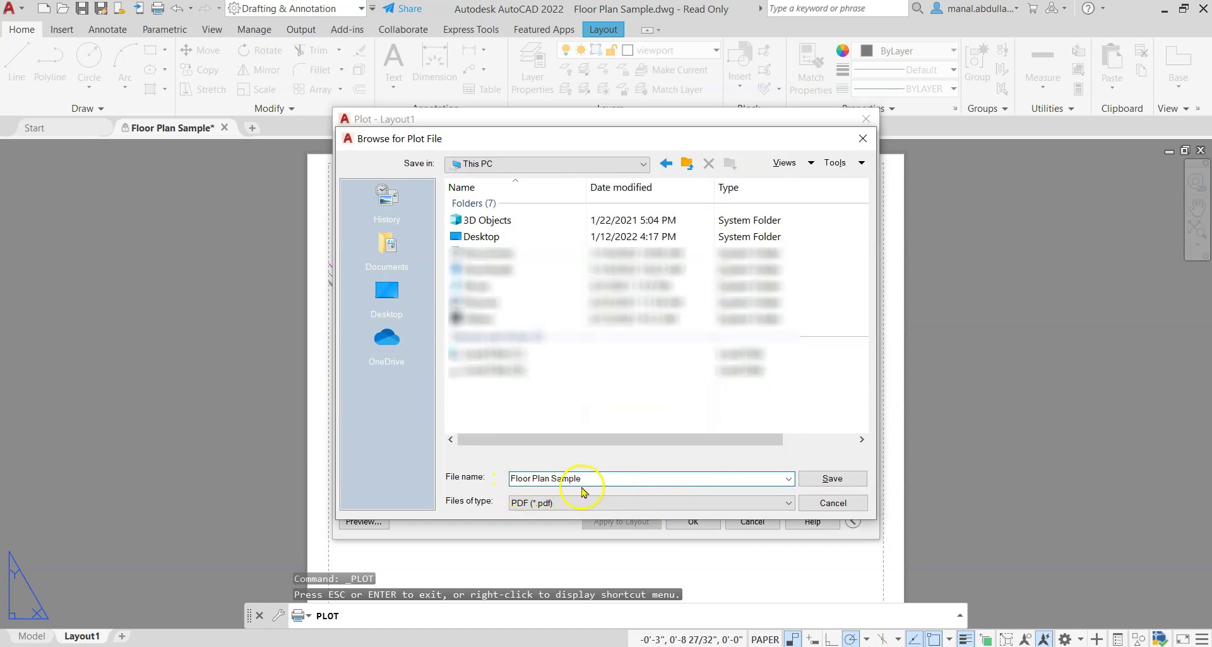
{"action": "double_click", "coordinate": [487, 236]}
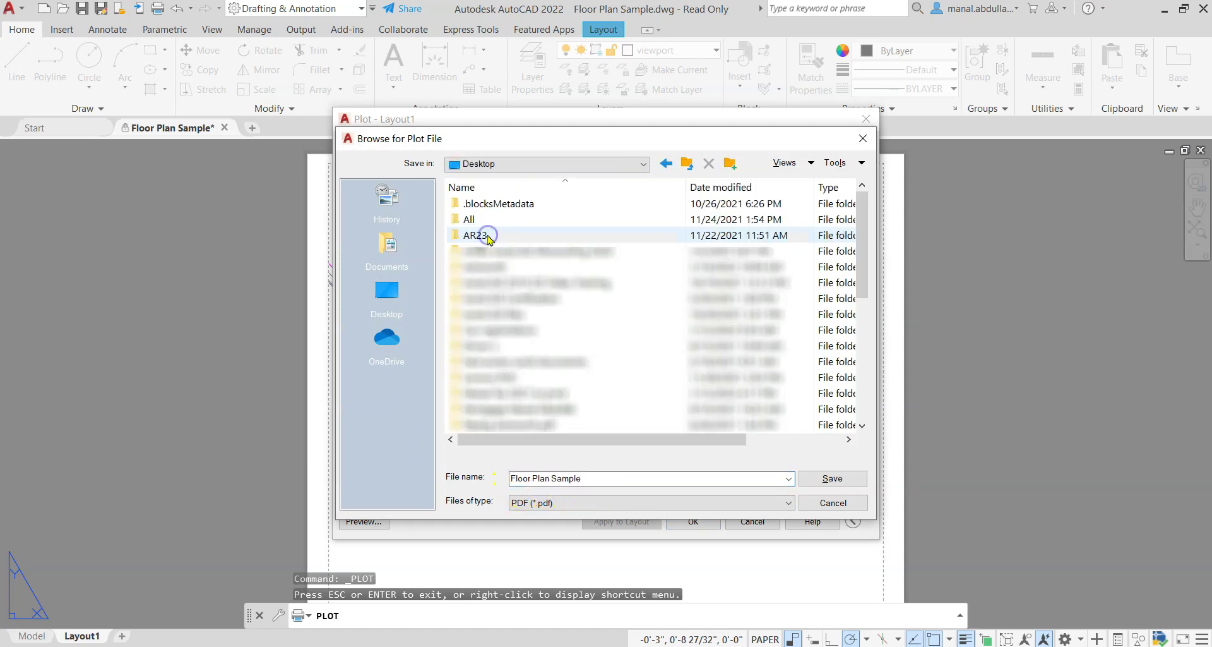
{"action": "left_click", "coordinate": [832, 479]}
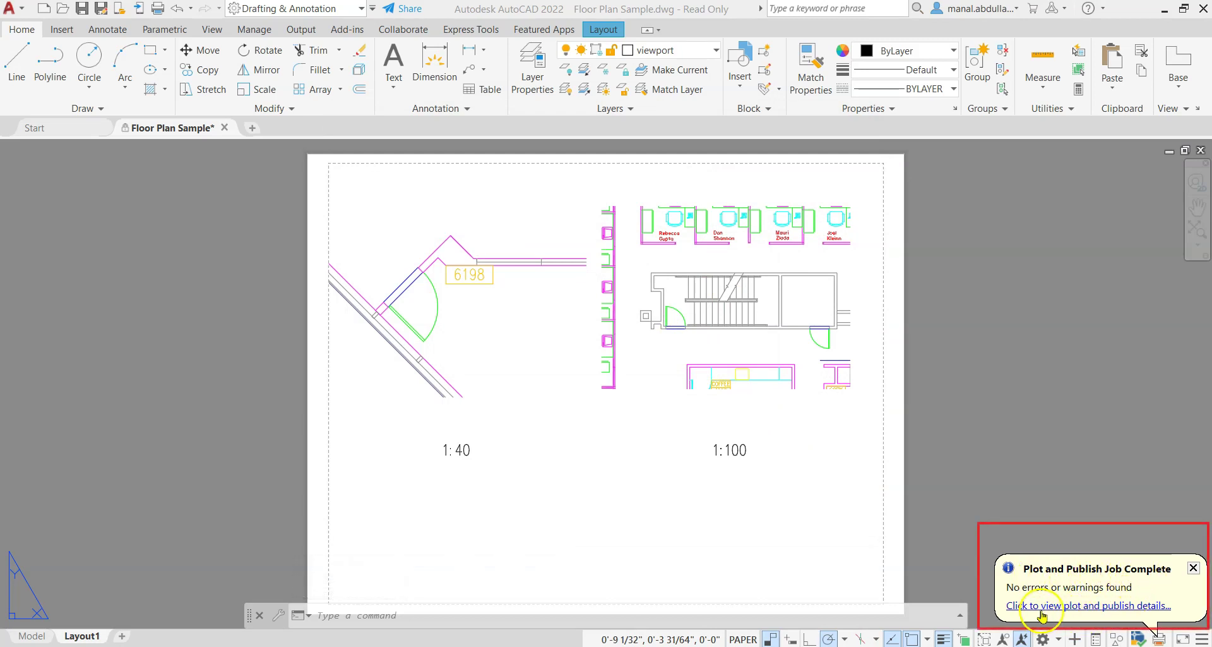
Review the plot and publish details, and inspect the plotted Floor Plan Sample.pdf in Adobe Acrobat Reader without the comments and bookmarks panes
{"action": "left_click", "coordinate": [1087, 605]}
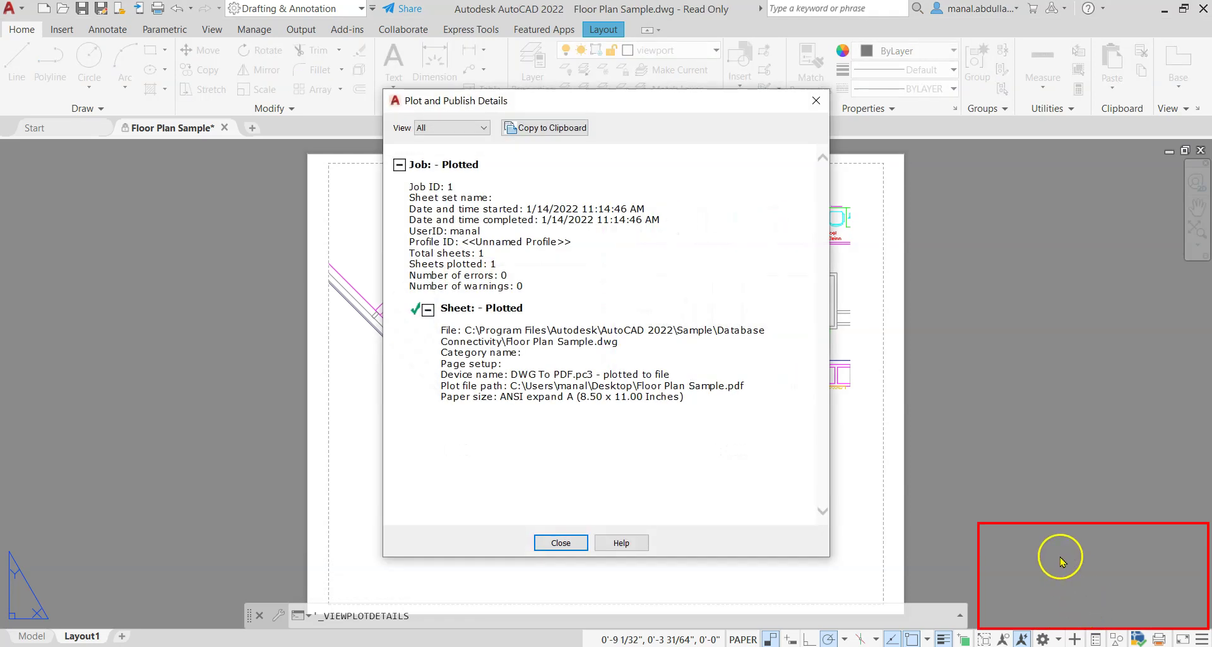
{"action": "left_click", "coordinate": [562, 618]}
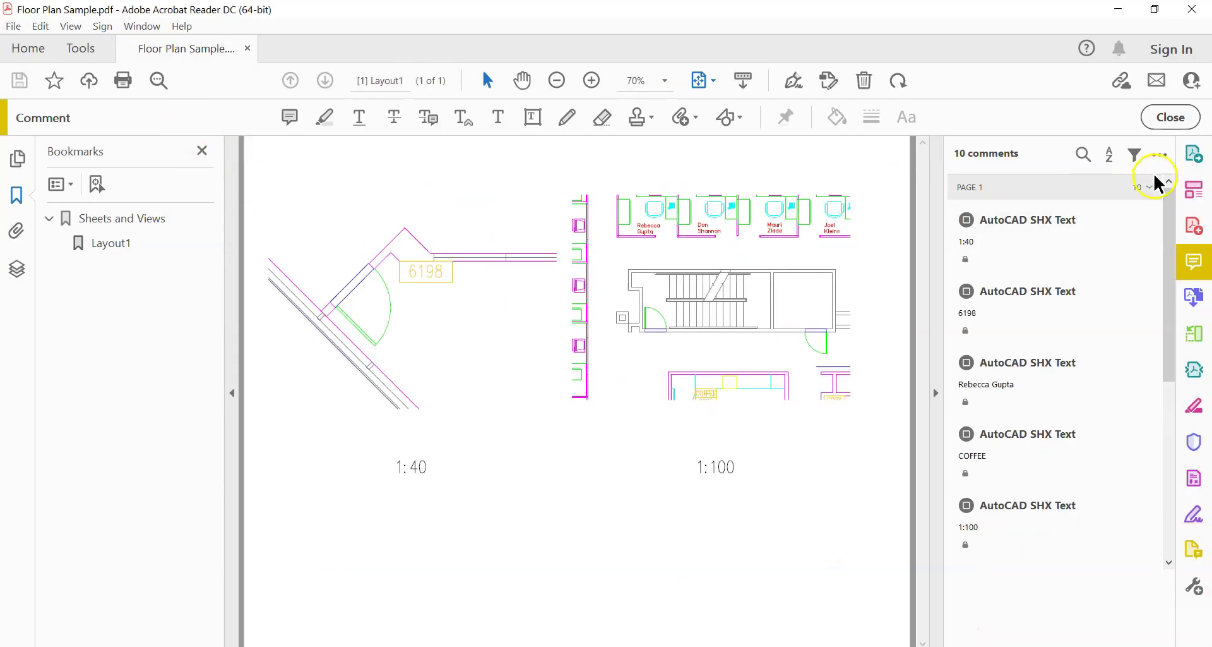
{"action": "left_click", "coordinate": [1172, 118]}
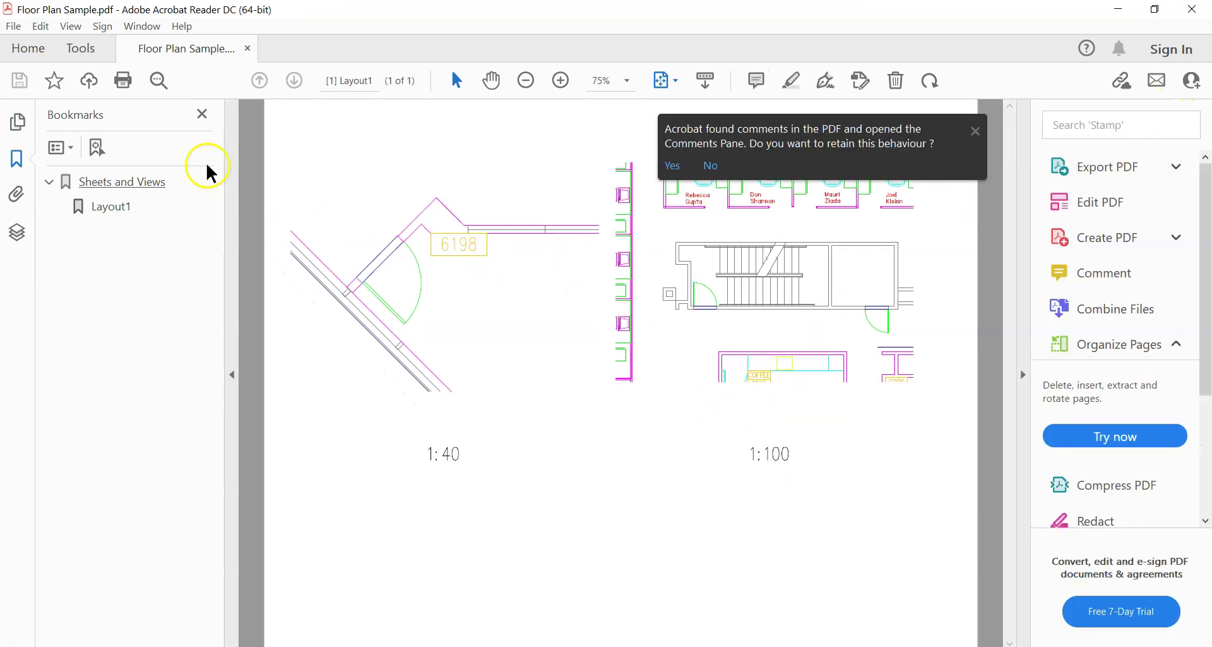
{"action": "left_click", "coordinate": [201, 115]}
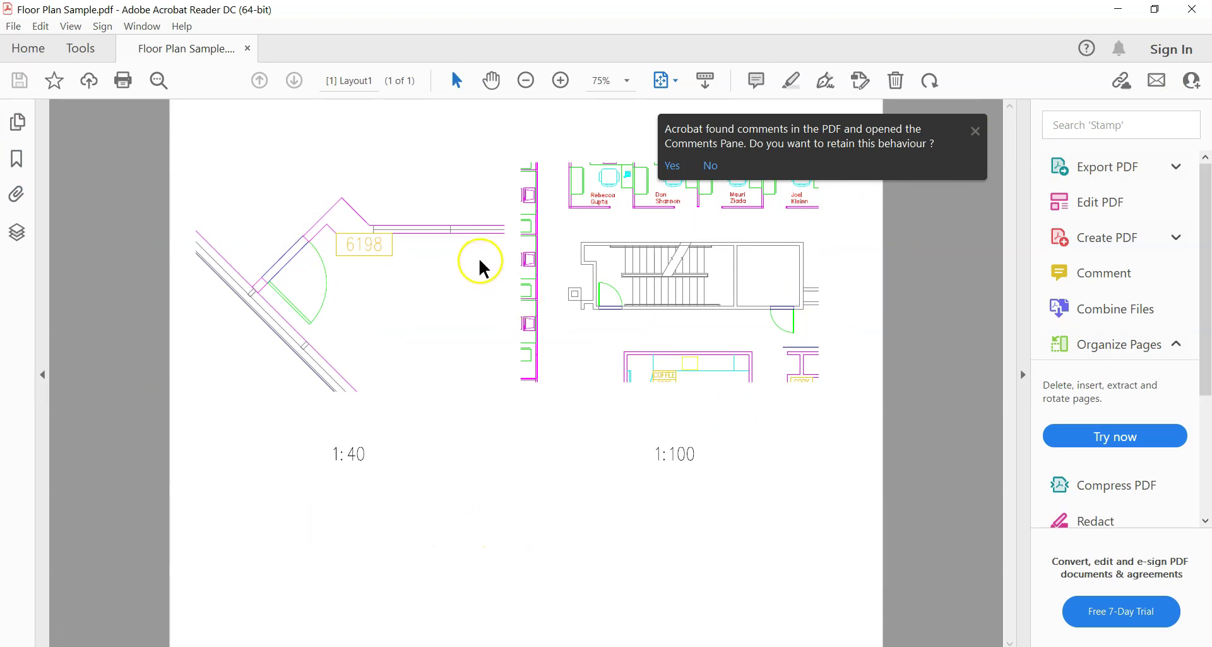
{"action": "left_click", "coordinate": [1195, 10]}
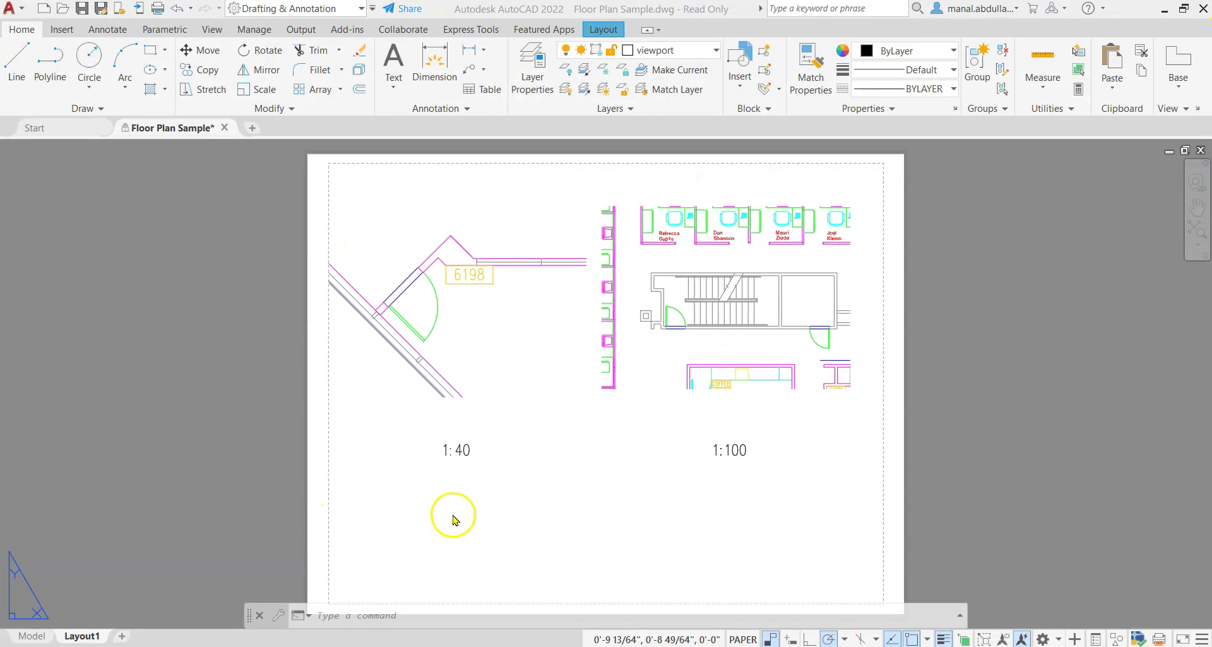